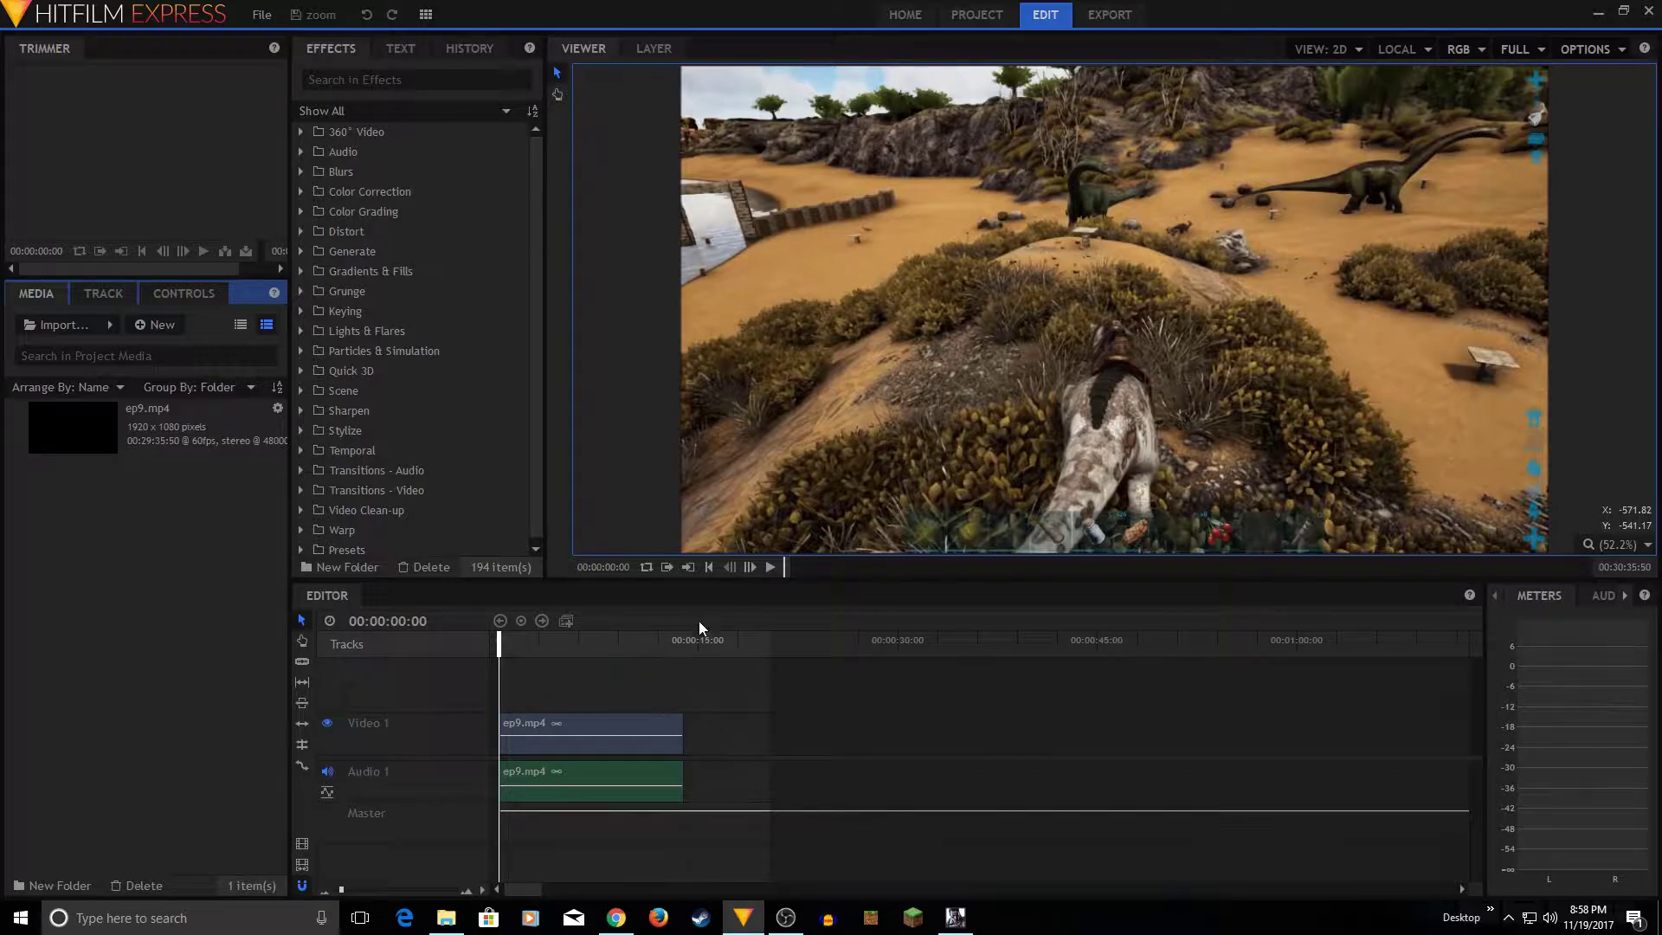
Step: Unlink the ep9.mp4 clip's audio and delete it, leaving only the video on Video 1
{"action": "left_click", "coordinate": [709, 571]}
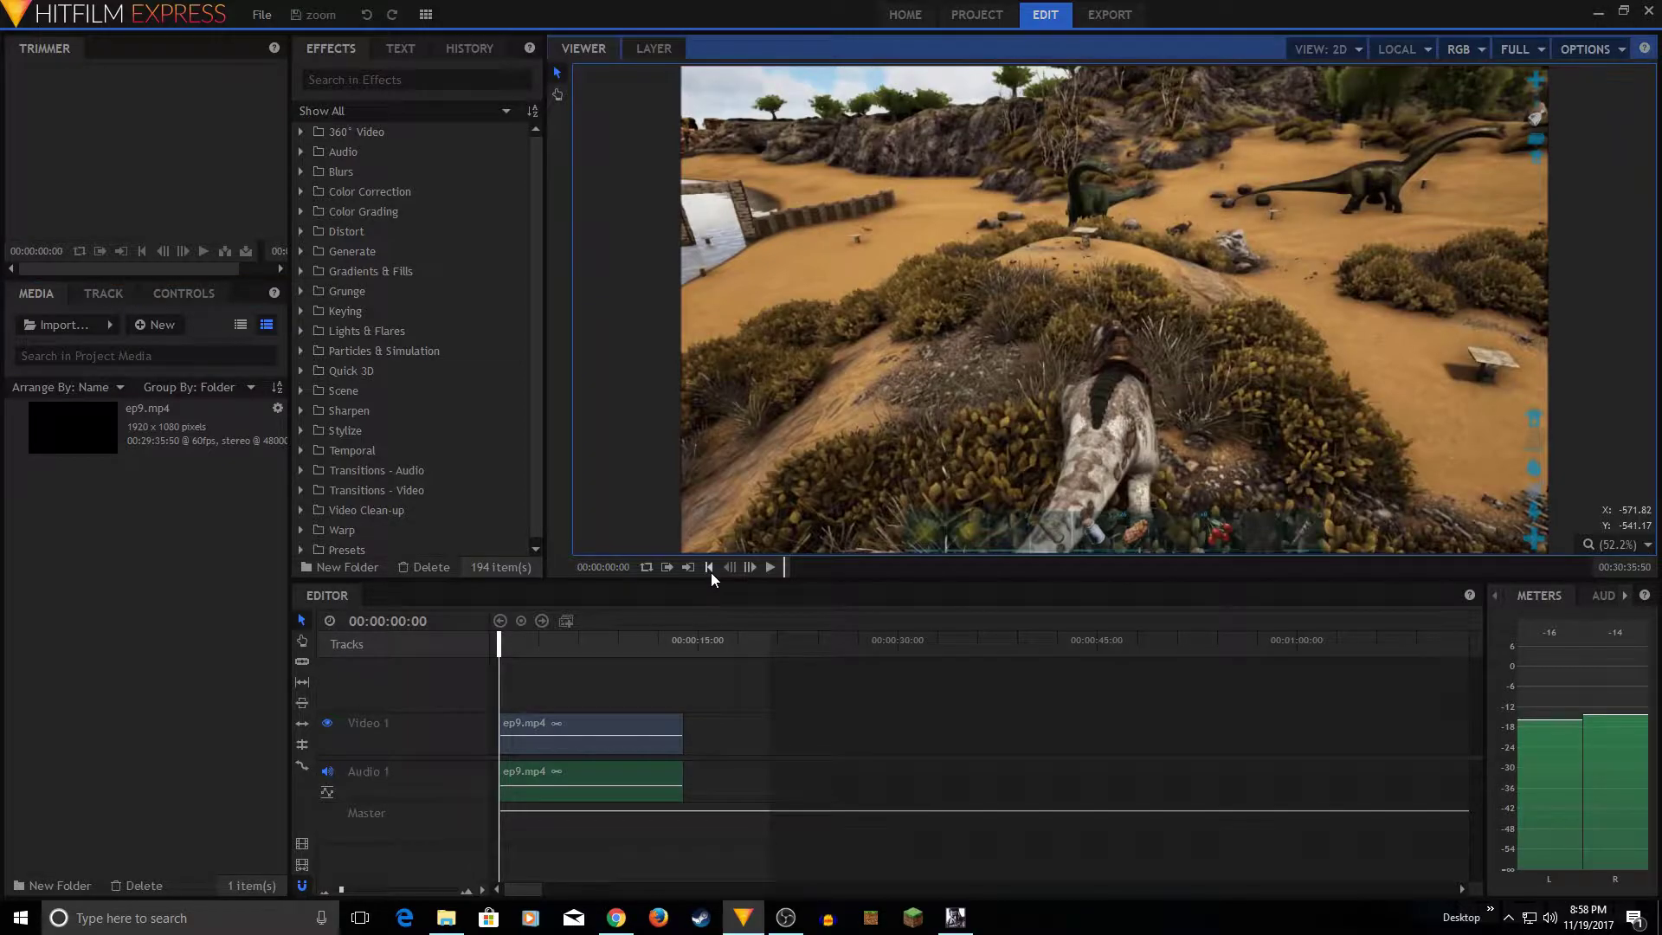
{"action": "right_click", "coordinate": [613, 767]}
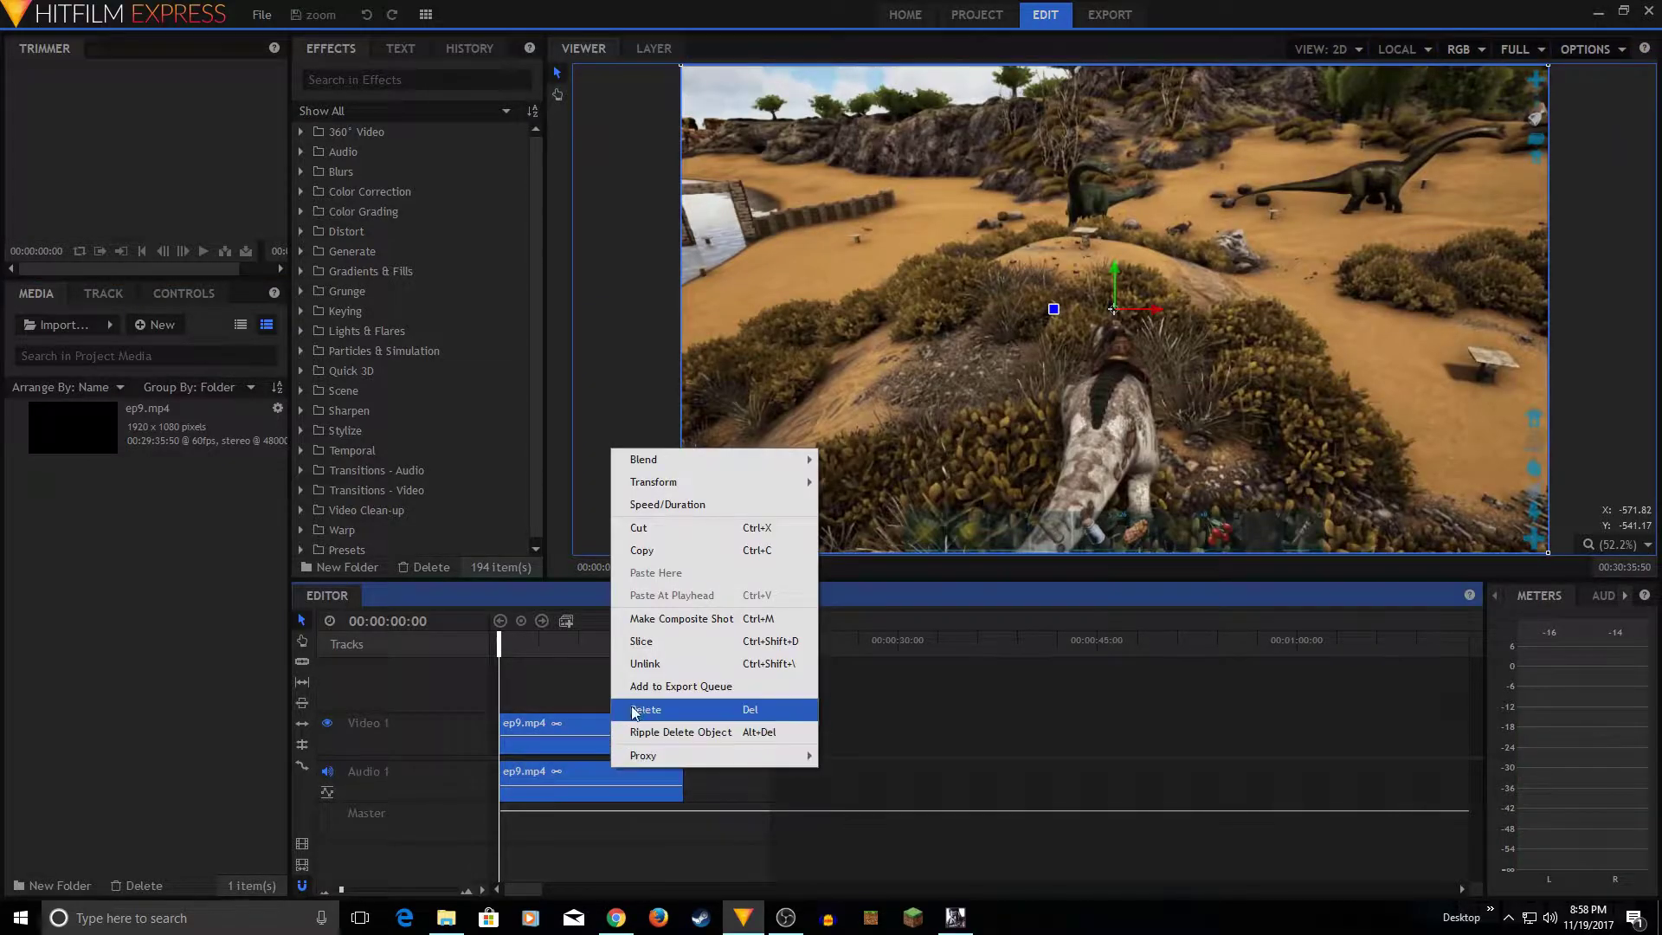
{"action": "left_click", "coordinate": [659, 669]}
{"action": "left_click", "coordinate": [620, 774]}
{"action": "key", "text": "Delete"}
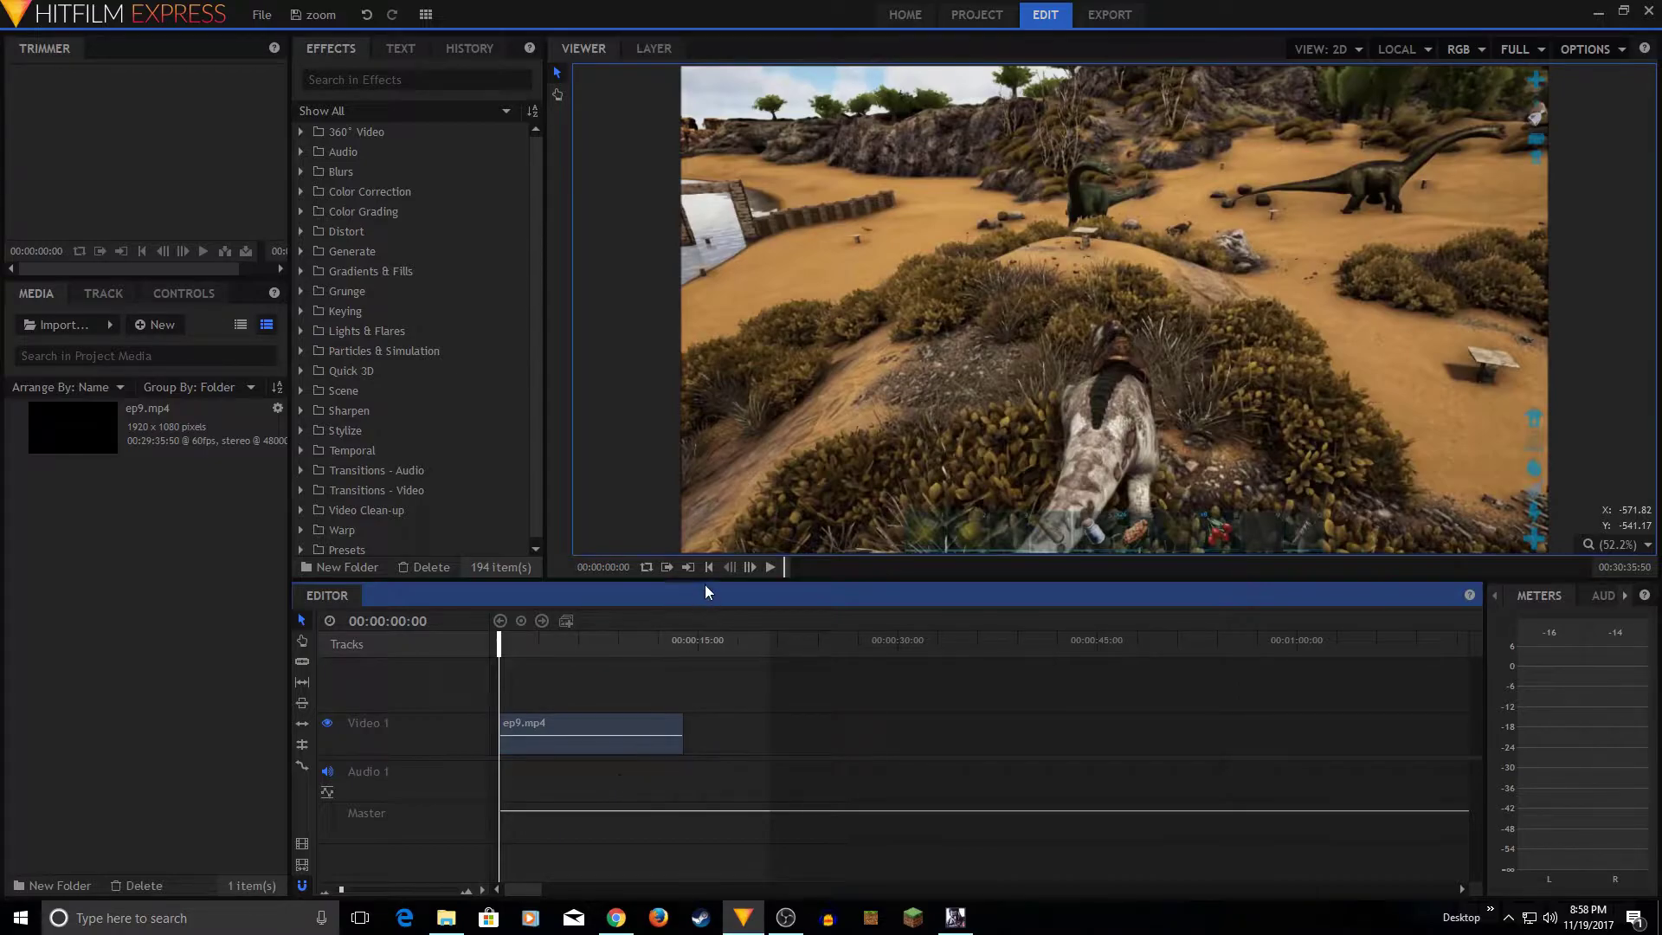
{"action": "left_click", "coordinate": [708, 568]}
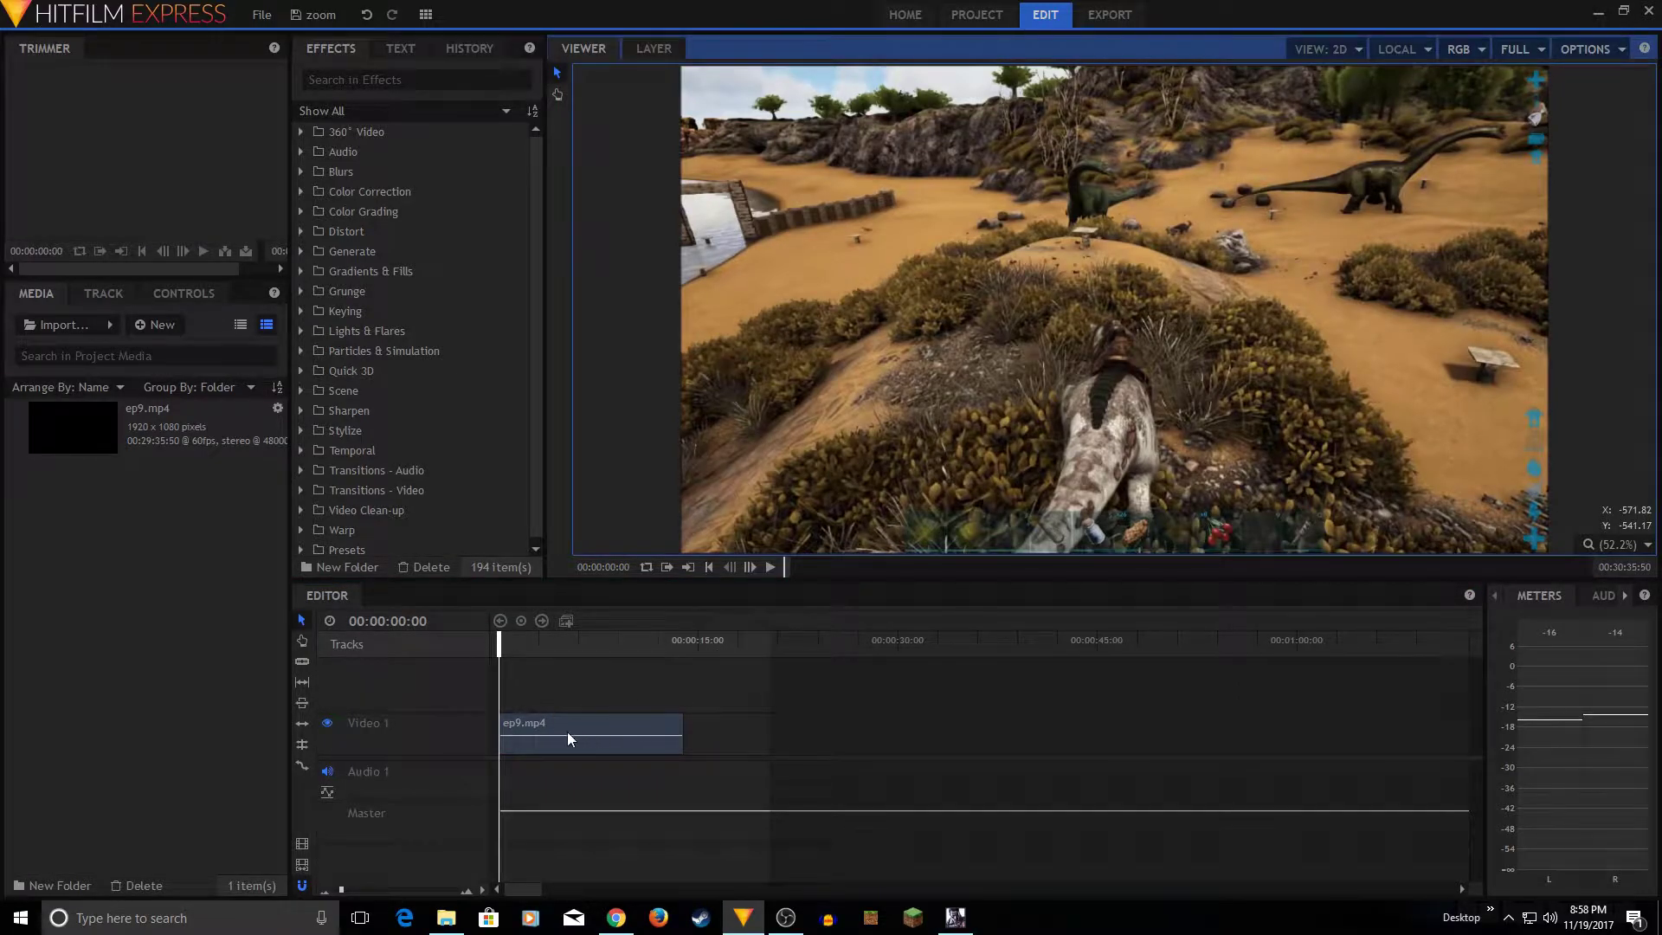
{"action": "key", "text": "space"}
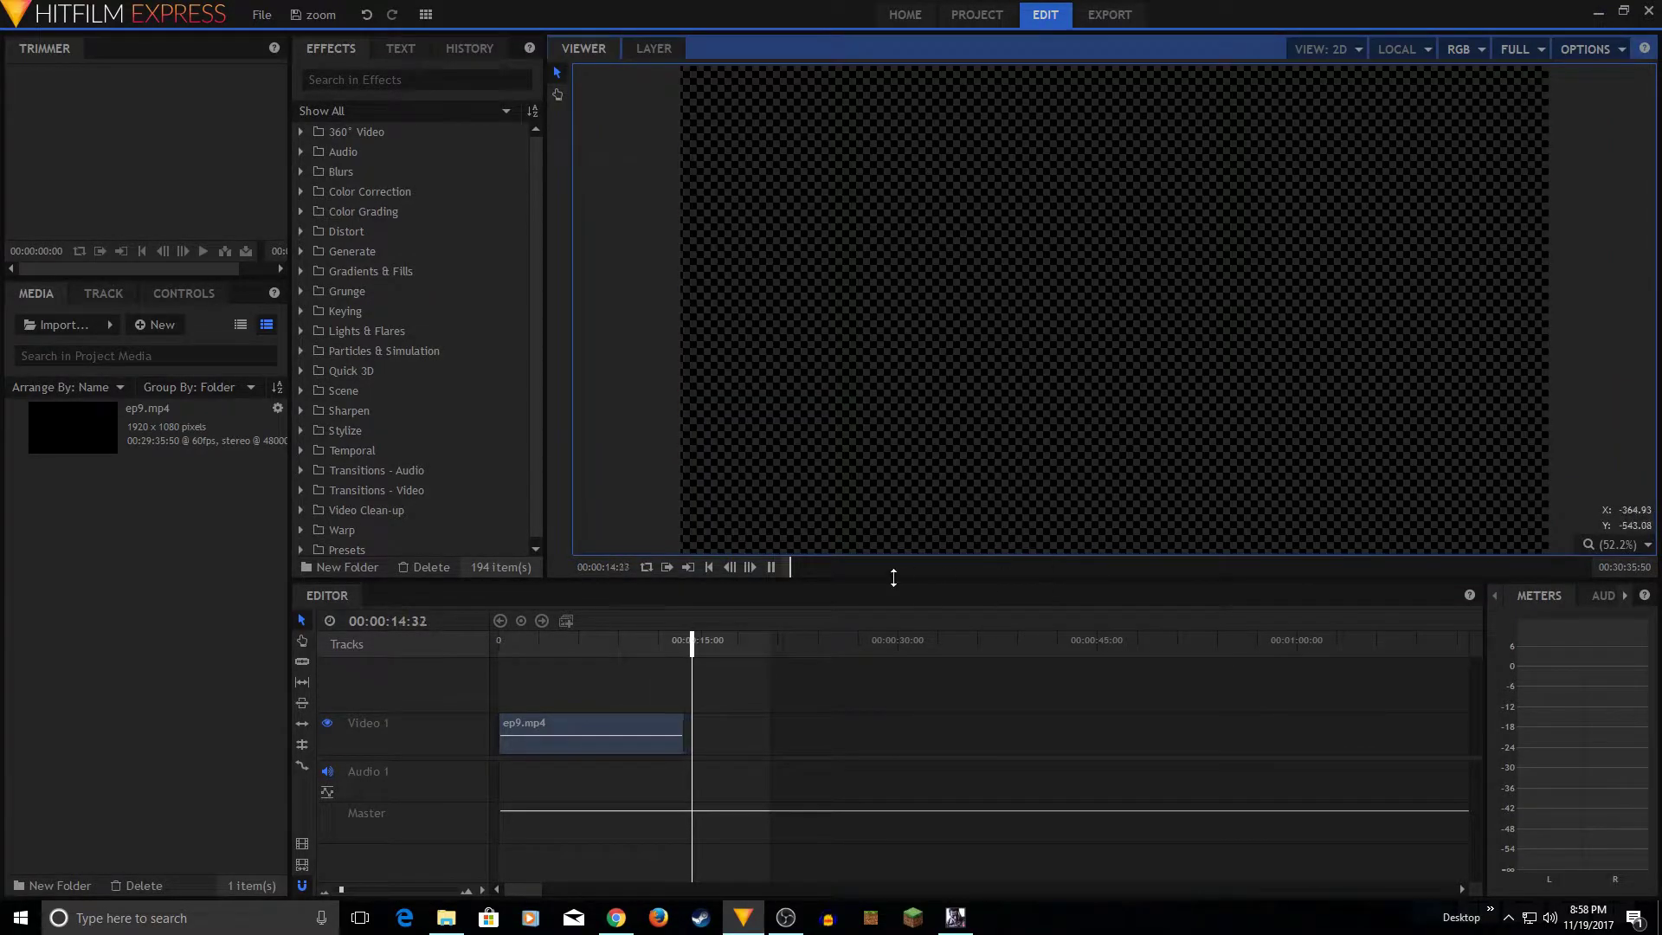
{"action": "key", "text": "space"}
{"action": "left_click", "coordinate": [709, 568]}
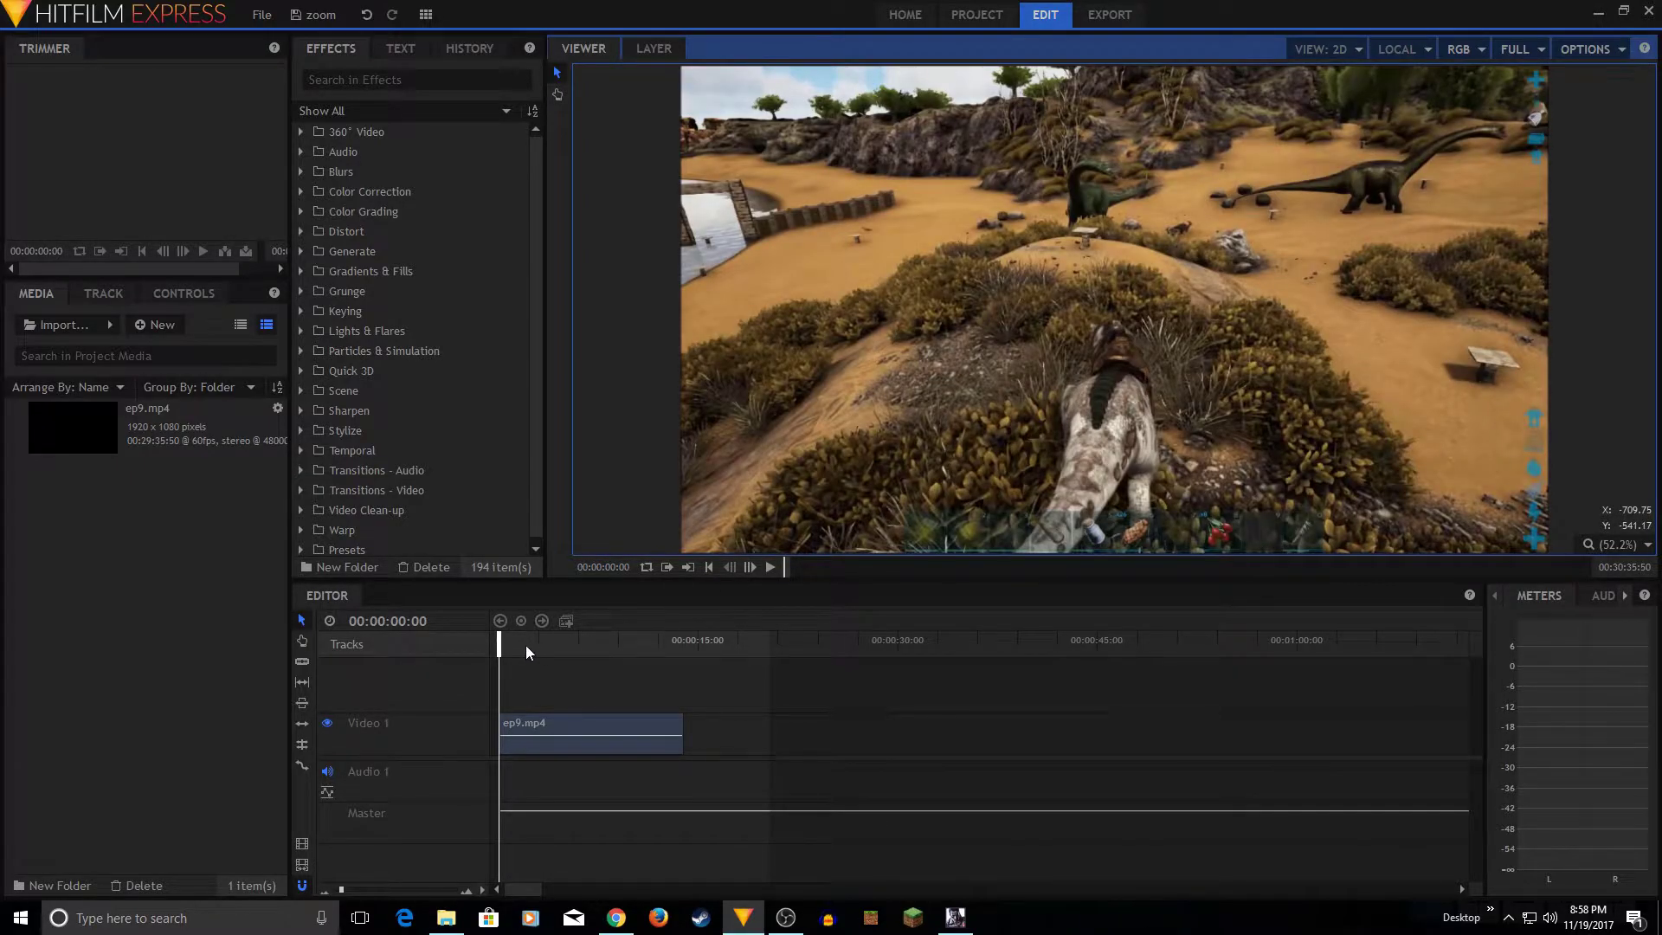
{"action": "key", "text": "space"}
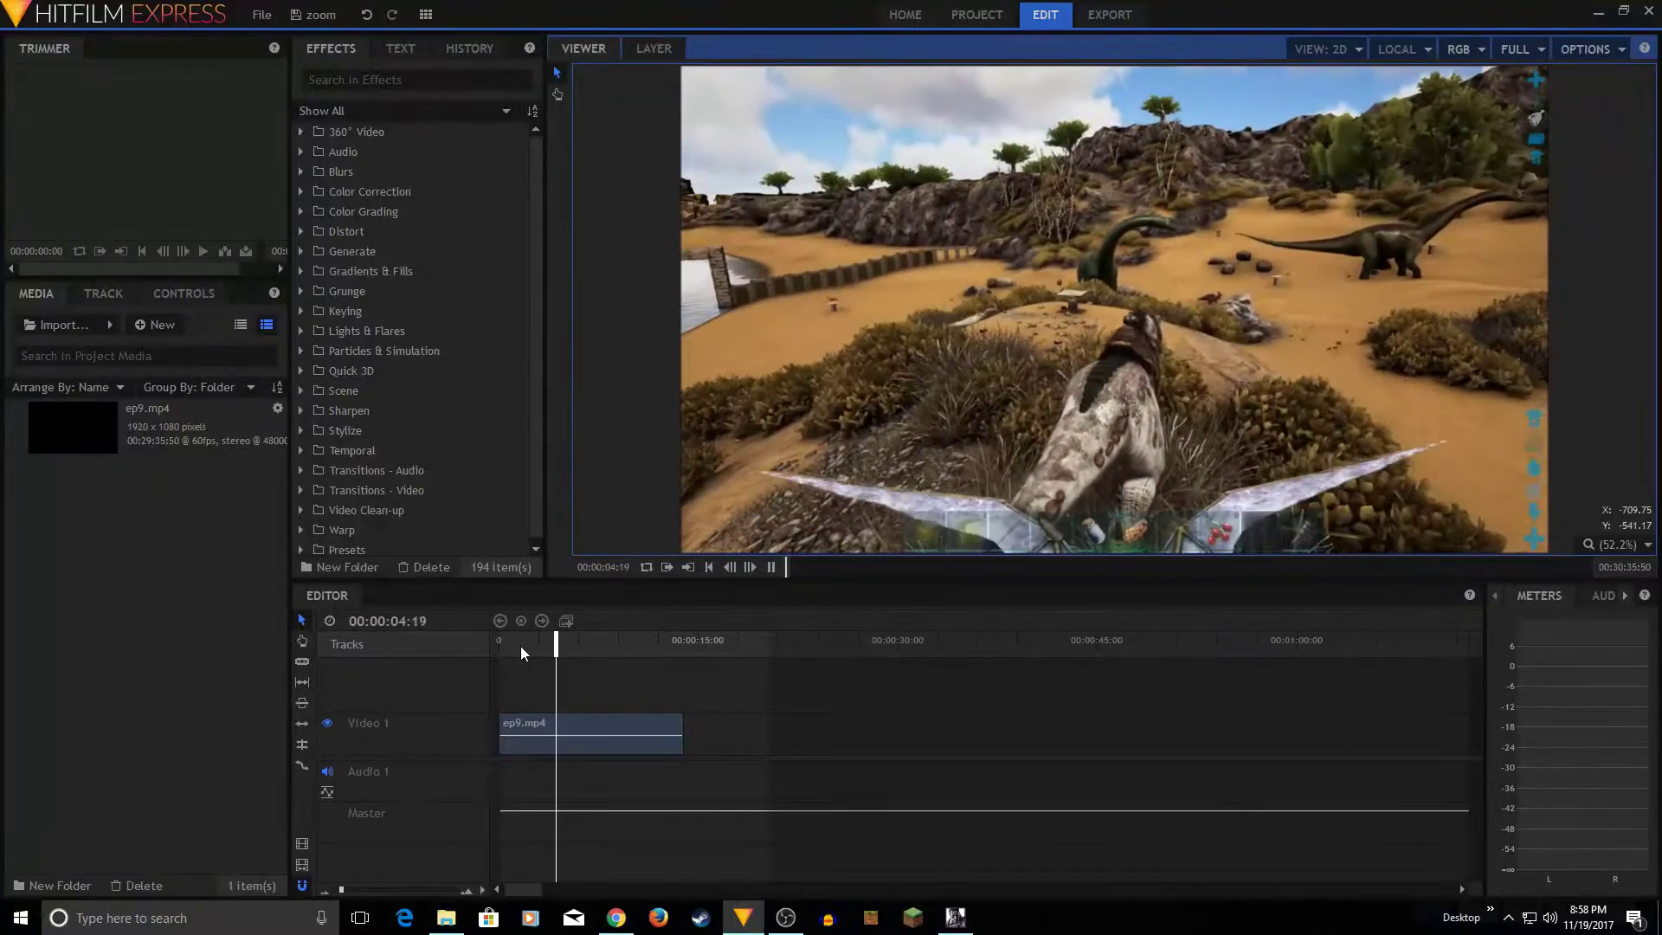
{"action": "key", "text": "space"}
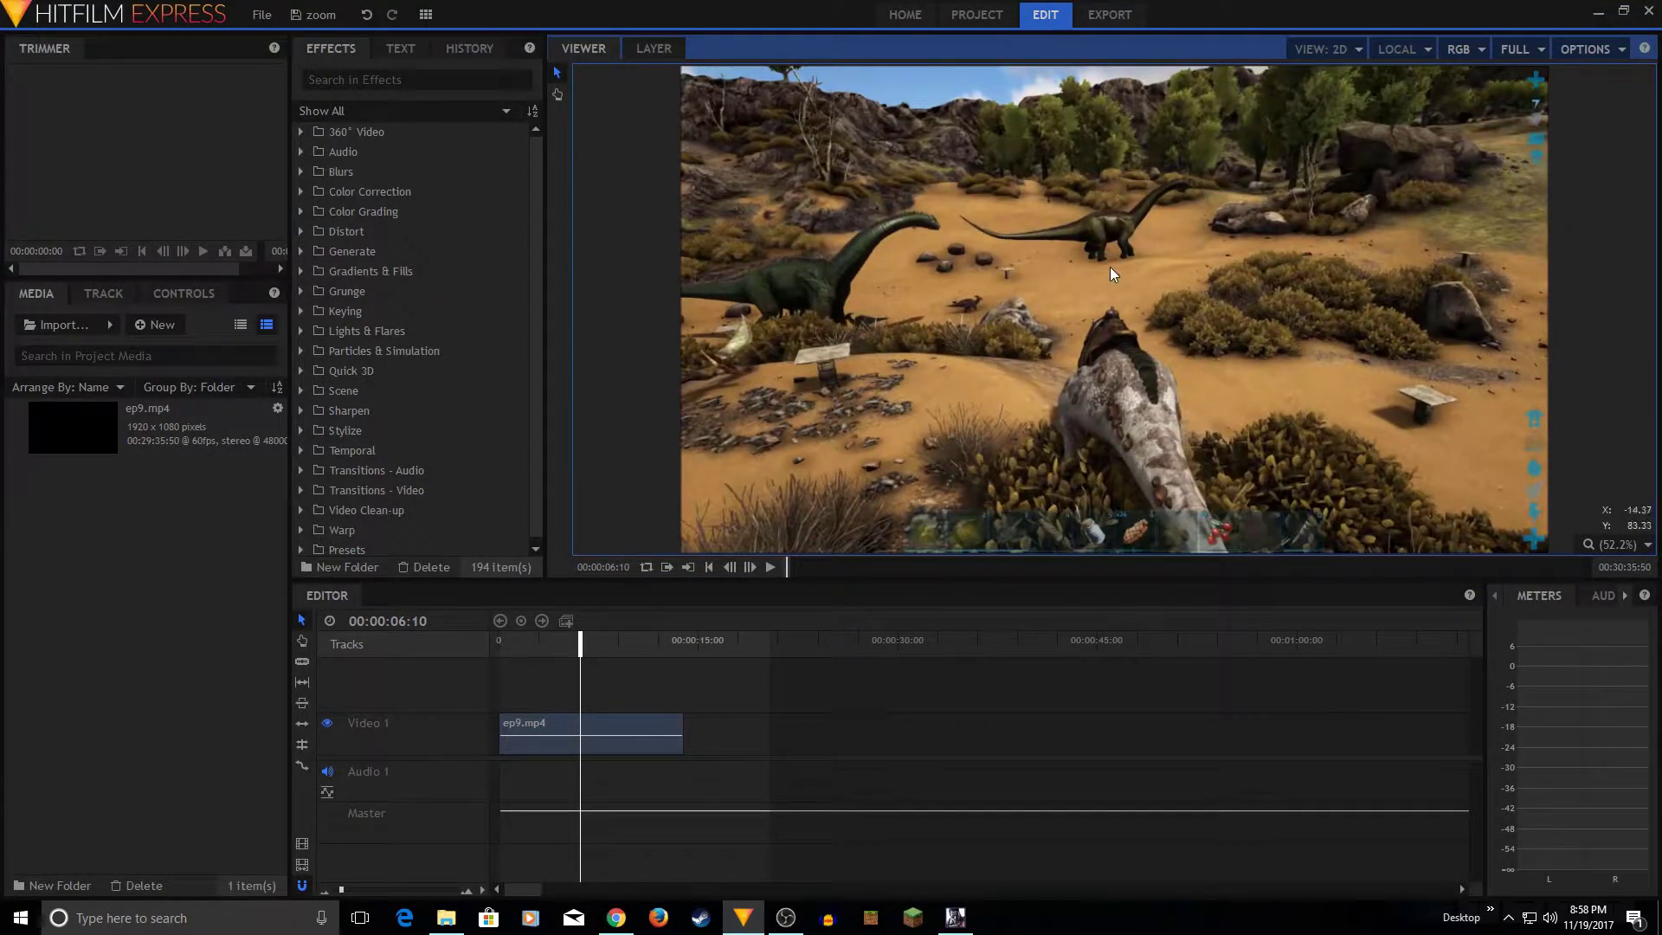
Step: Slice the gameplay clip at 00:00:06:10 with the Slice tool
{"action": "left_click", "coordinate": [579, 724]}
{"action": "key", "text": "c"}
{"action": "left_click", "coordinate": [580, 724]}
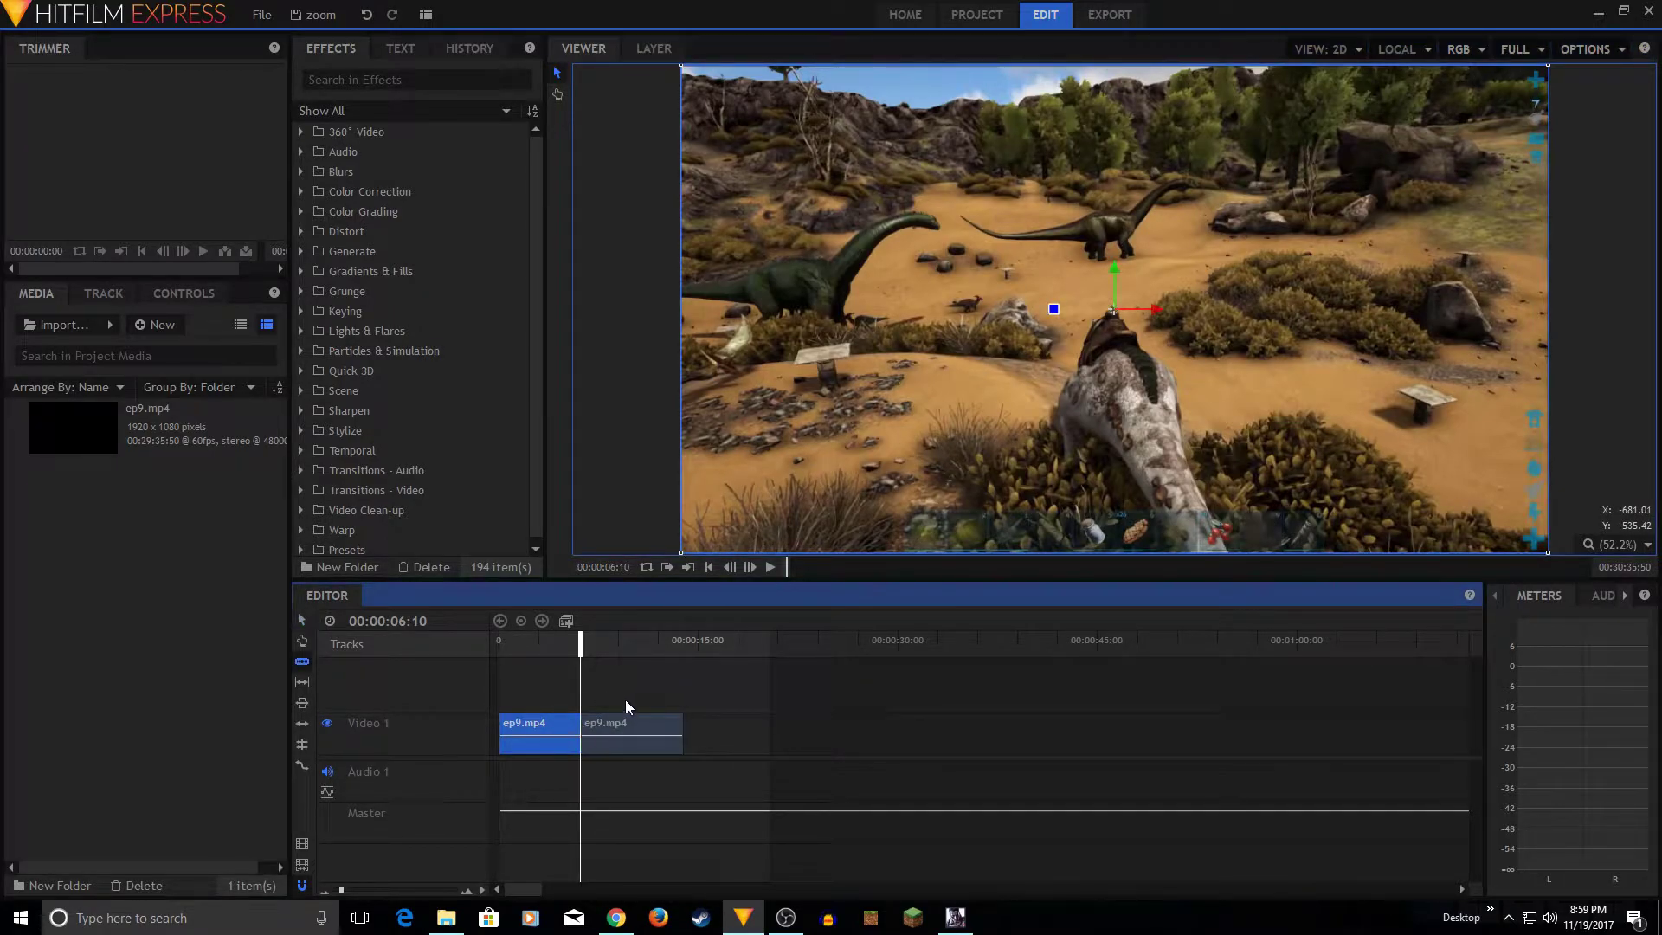
{"action": "key", "text": "space"}
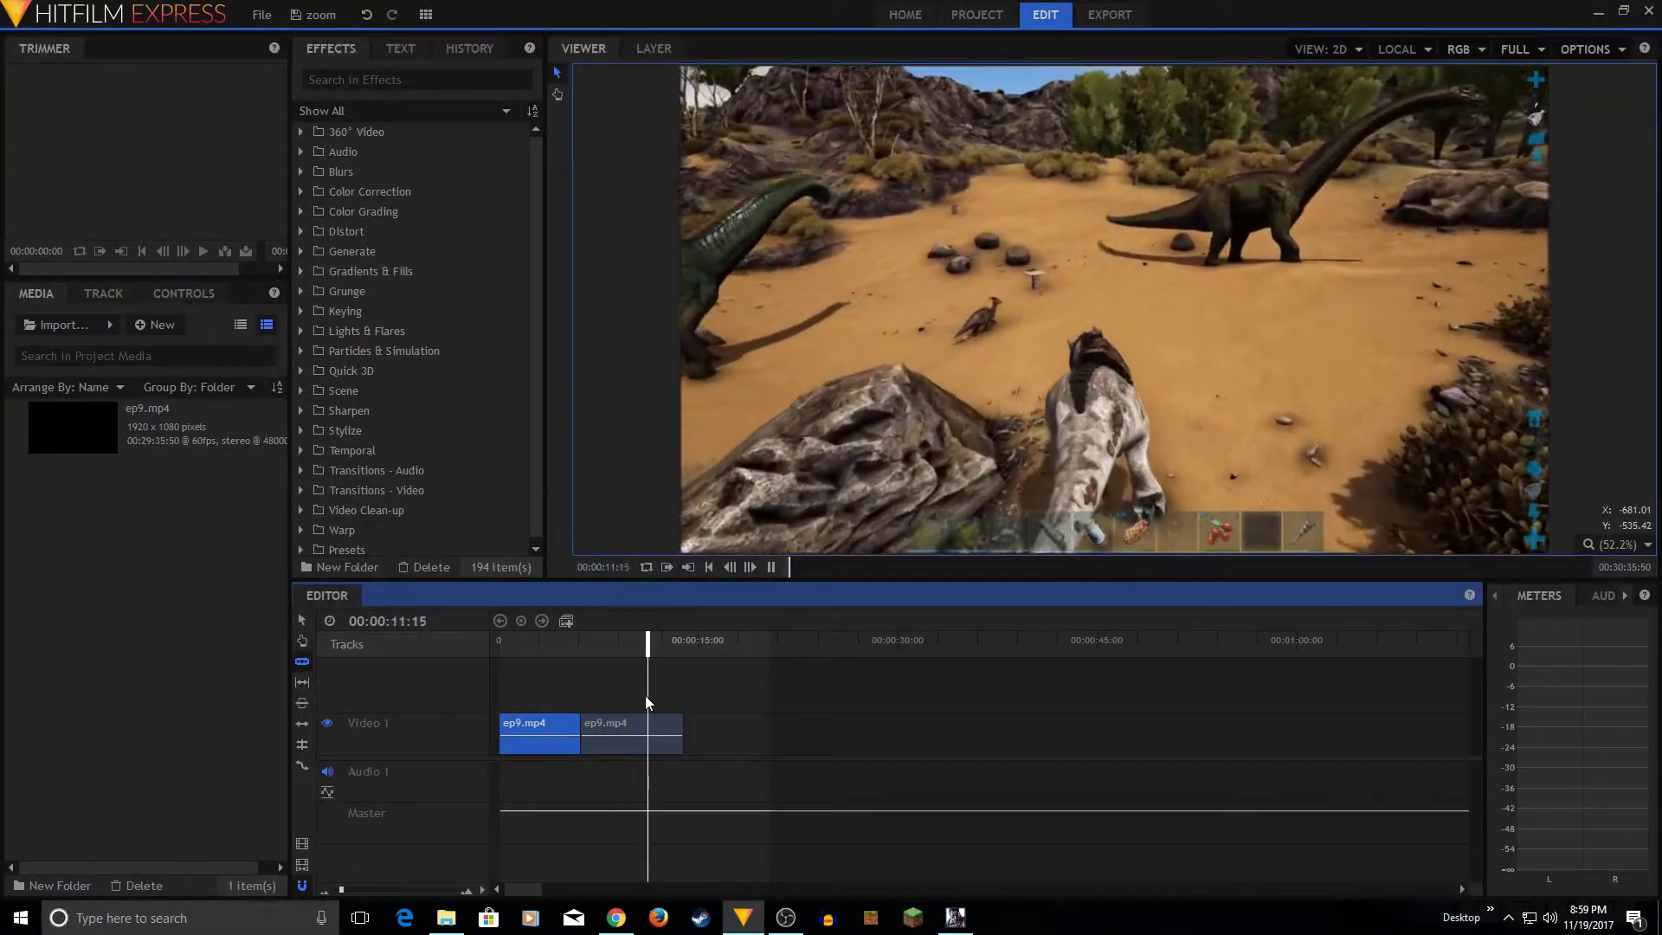
{"action": "key", "text": "space"}
Step: Find the end of the dinosaur moment and slice the second piece at 00:00:10:15
{"action": "left_click", "coordinate": [633, 646]}
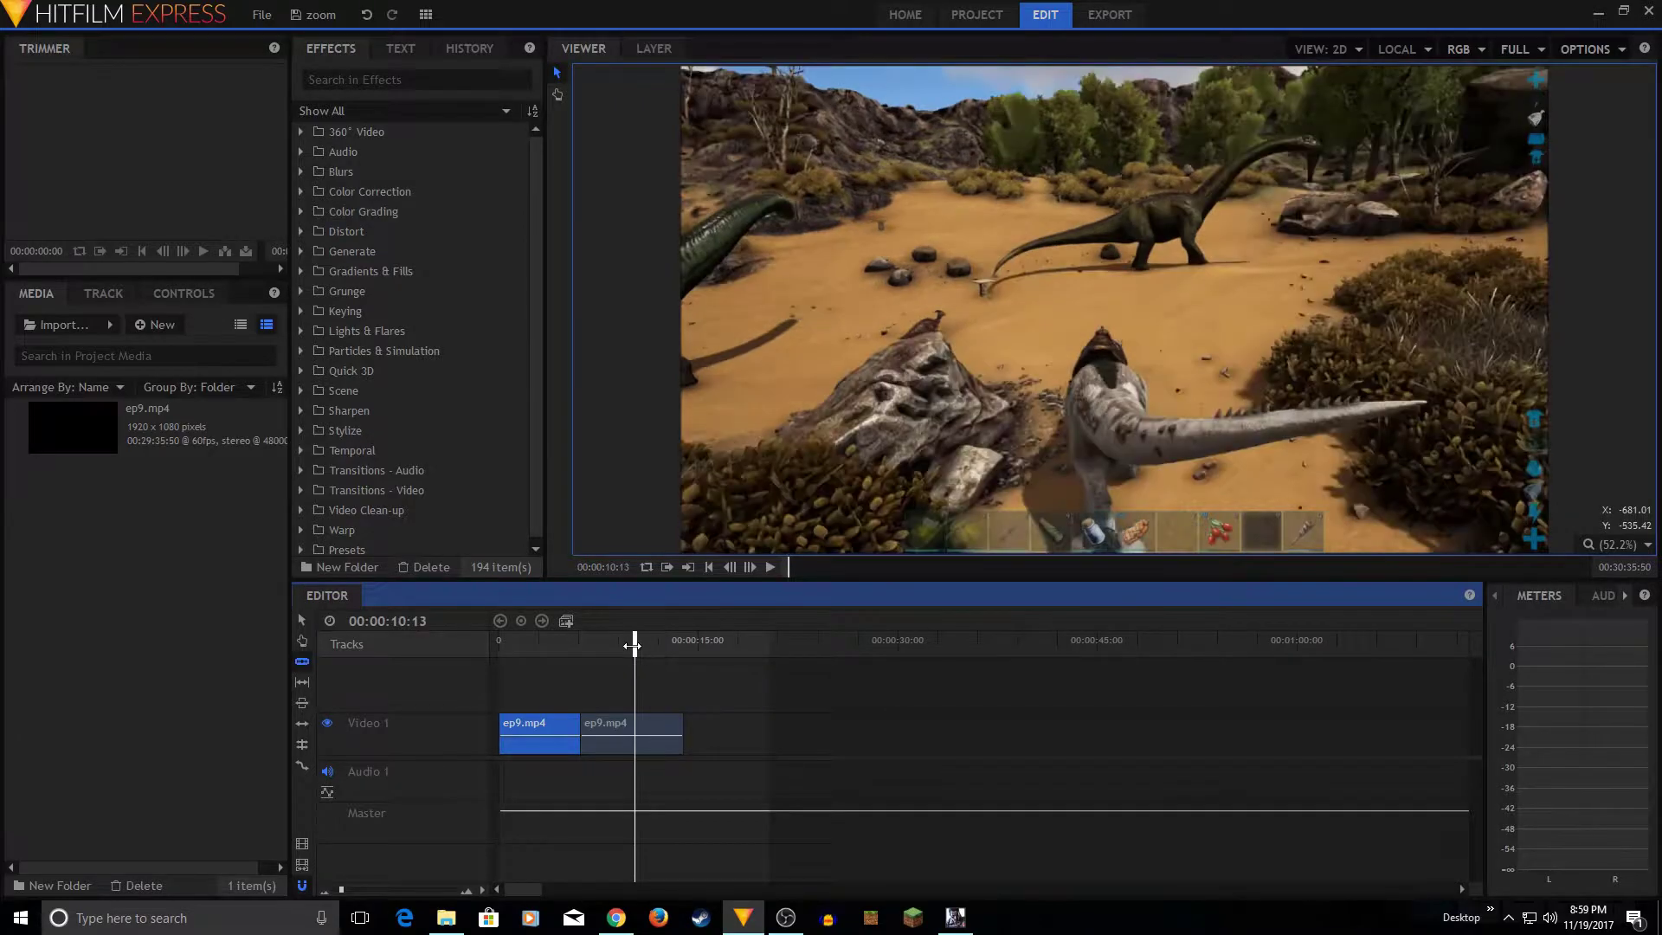
{"action": "key", "text": "Right"}
{"action": "key", "text": "Right"}
{"action": "key", "text": "Right"}
{"action": "key", "text": "Right"}
{"action": "key", "text": "Right"}
{"action": "key", "text": "Right"}
{"action": "key", "text": "Right"}
{"action": "key", "text": "Right"}
{"action": "key", "text": "Right"}
{"action": "key", "text": "Right"}
{"action": "key", "text": "Right"}
{"action": "key", "text": "Right"}
{"action": "key", "text": "Right"}
{"action": "key", "text": "Right"}
{"action": "key", "text": "Right"}
{"action": "key", "text": "Right"}
{"action": "key", "text": "Right"}
{"action": "key", "text": "Right"}
{"action": "key", "text": "Right"}
{"action": "key", "text": "Right"}
{"action": "left_click", "coordinate": [617, 648]}
{"action": "key", "text": "space"}
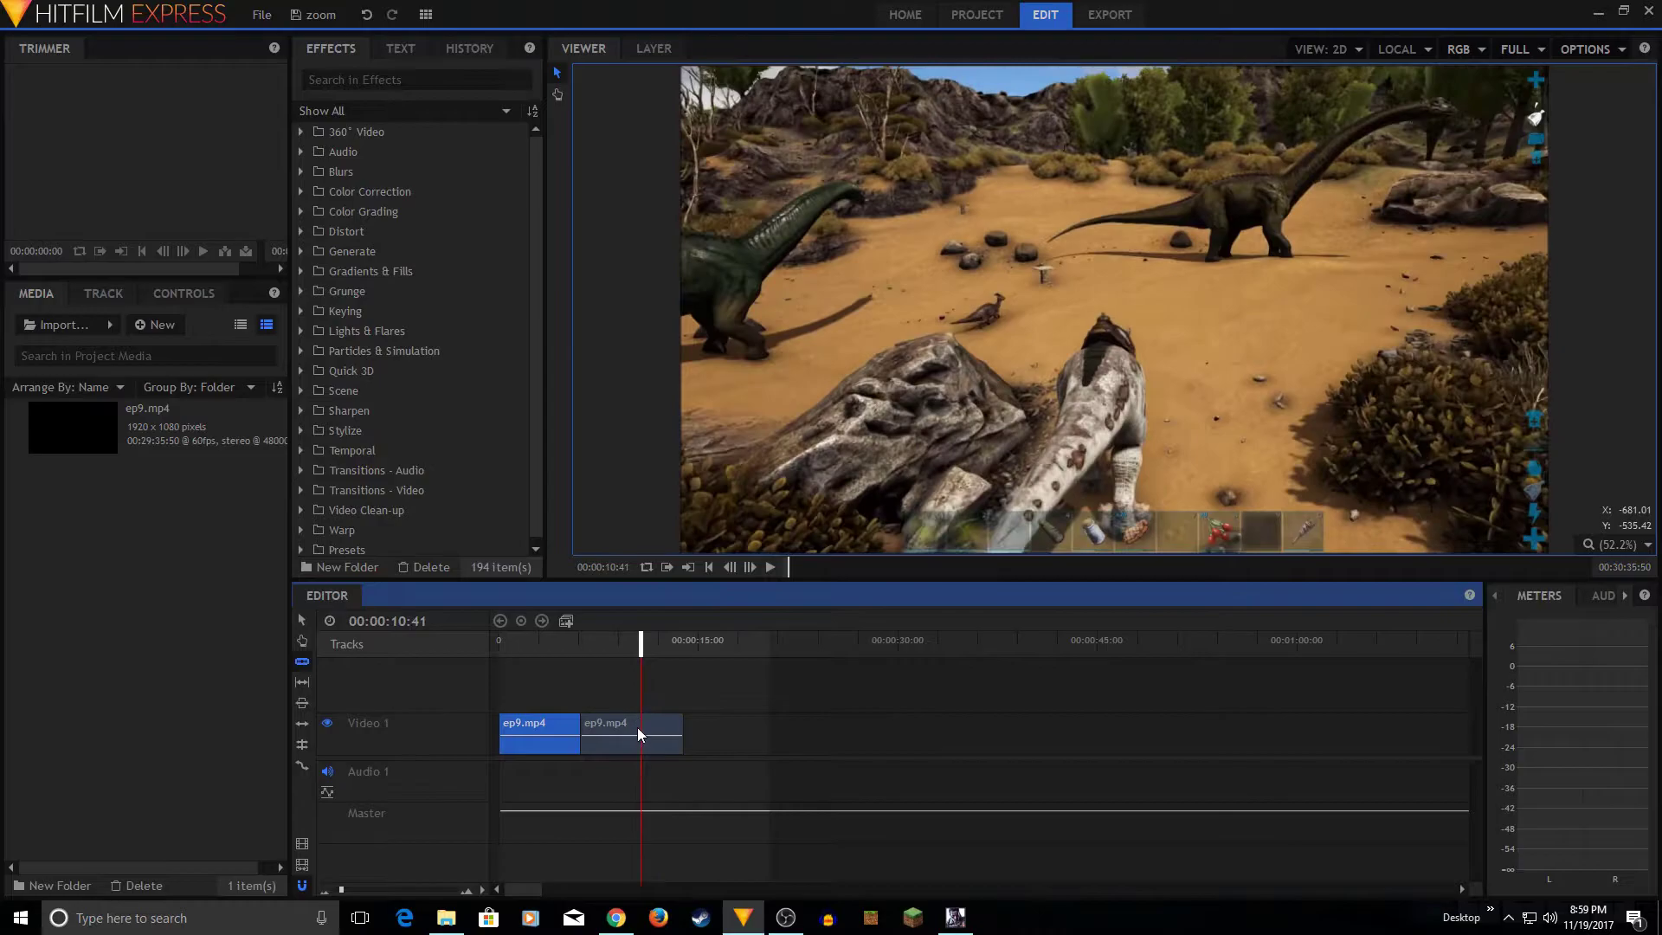
{"action": "left_click", "coordinate": [624, 646]}
{"action": "key", "text": "space"}
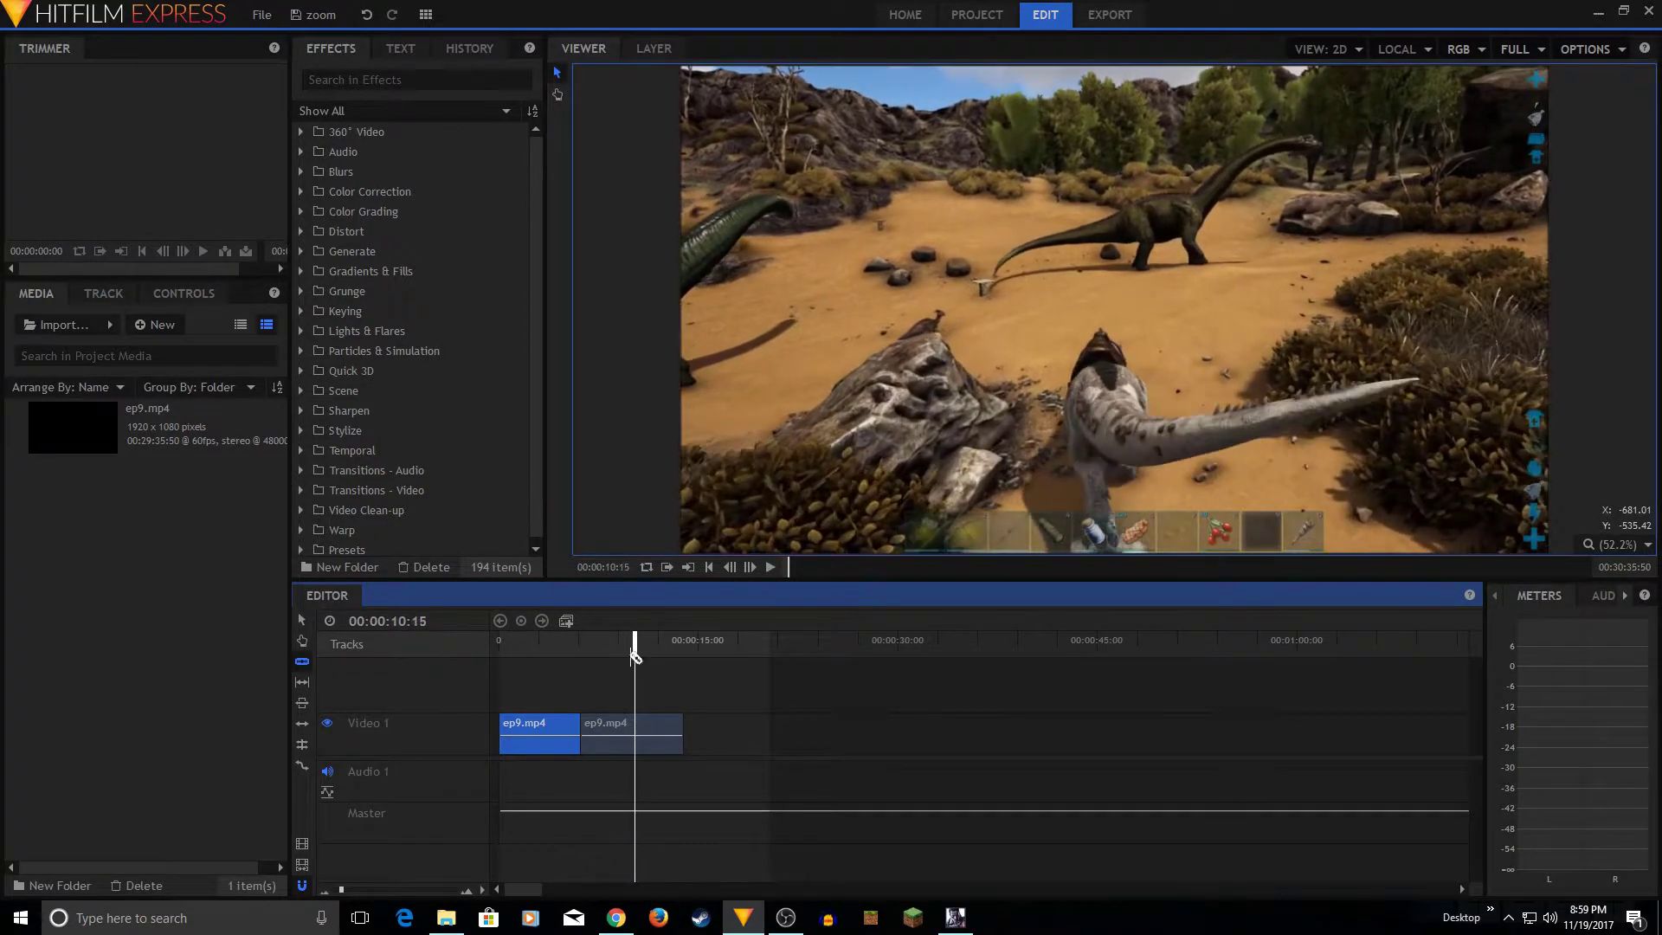
{"action": "left_click", "coordinate": [635, 727]}
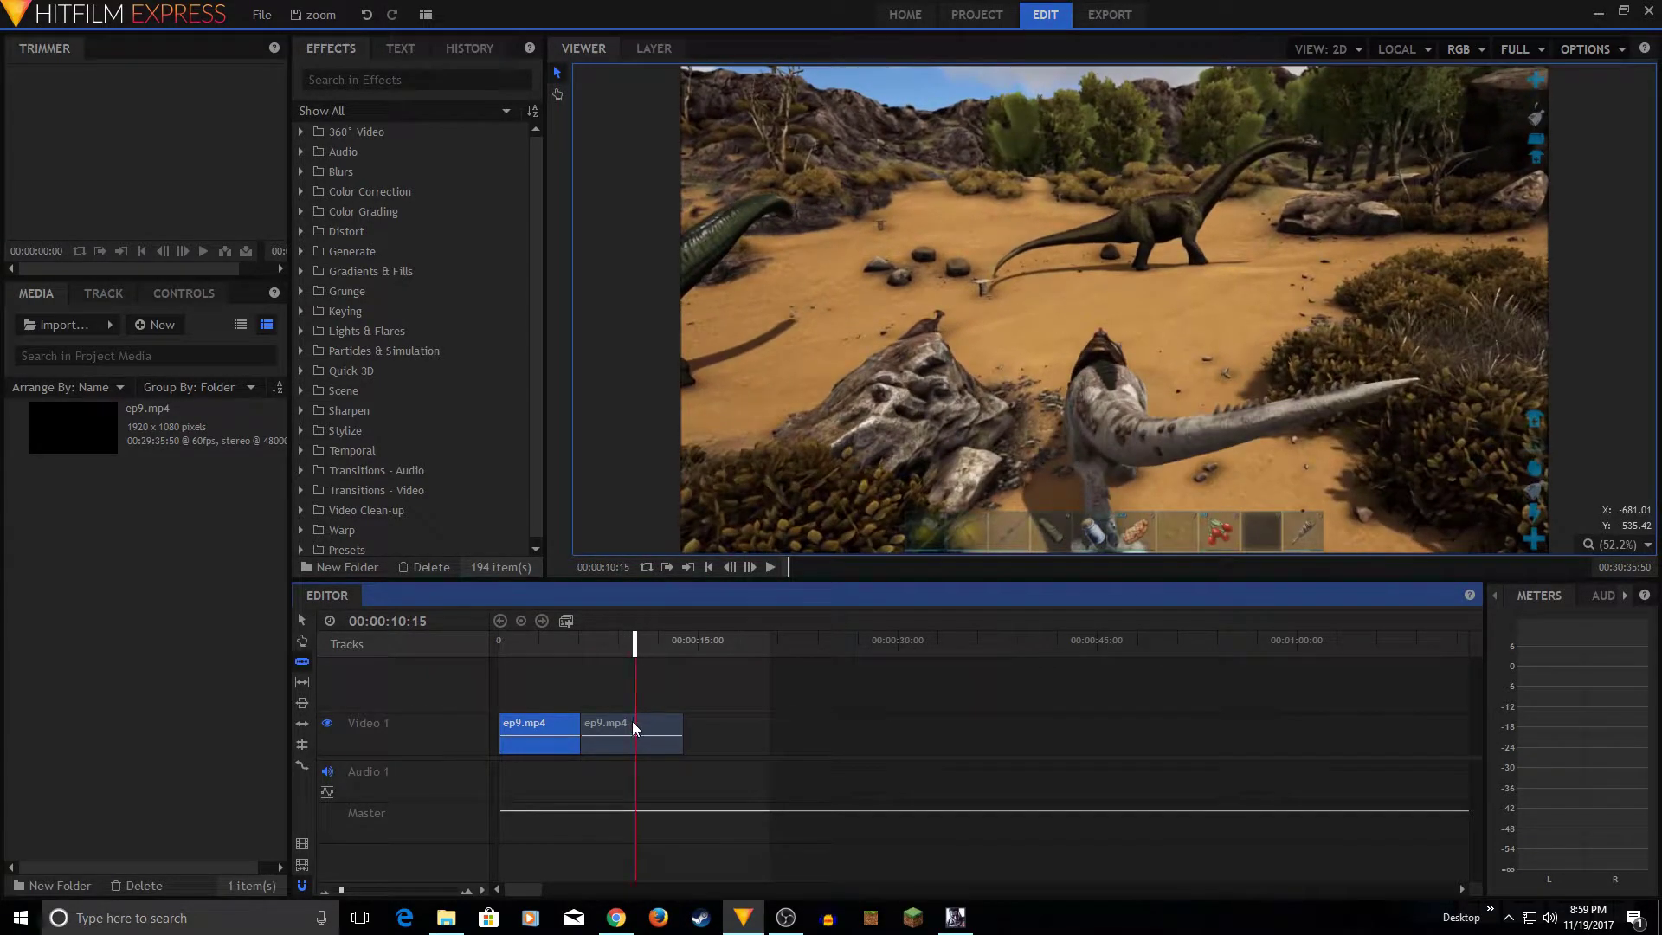
Step: Play back the new middle piece from about 6 seconds, then clear the selection
{"action": "left_click", "coordinate": [586, 648]}
{"action": "key", "text": "space"}
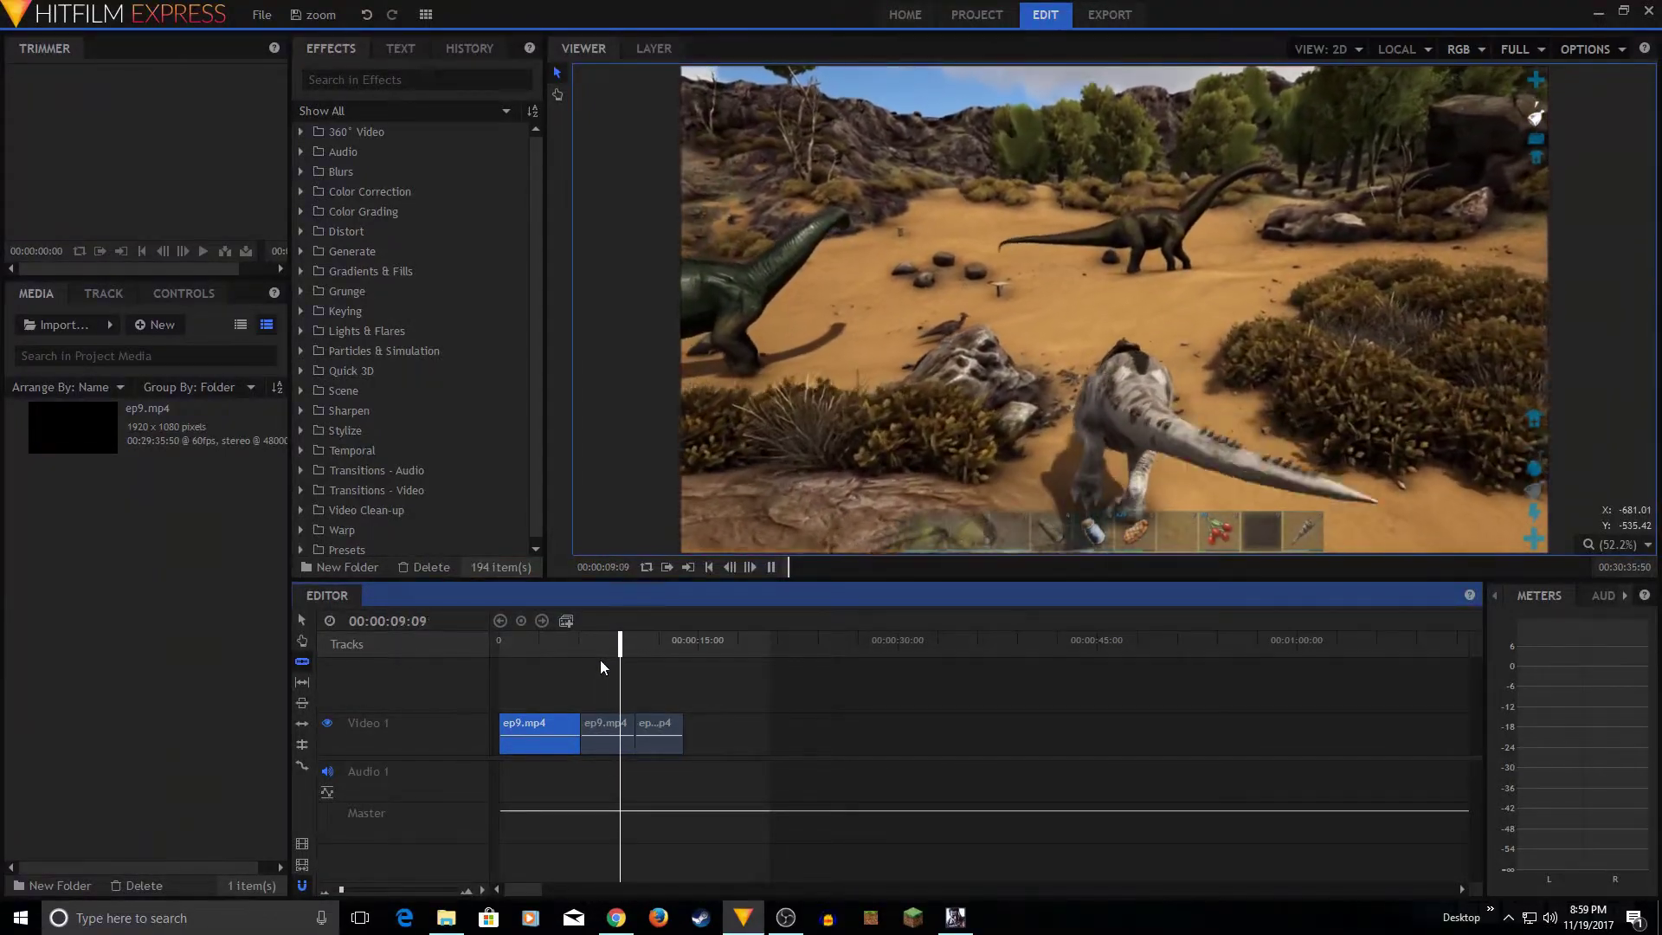
{"action": "key", "text": "space"}
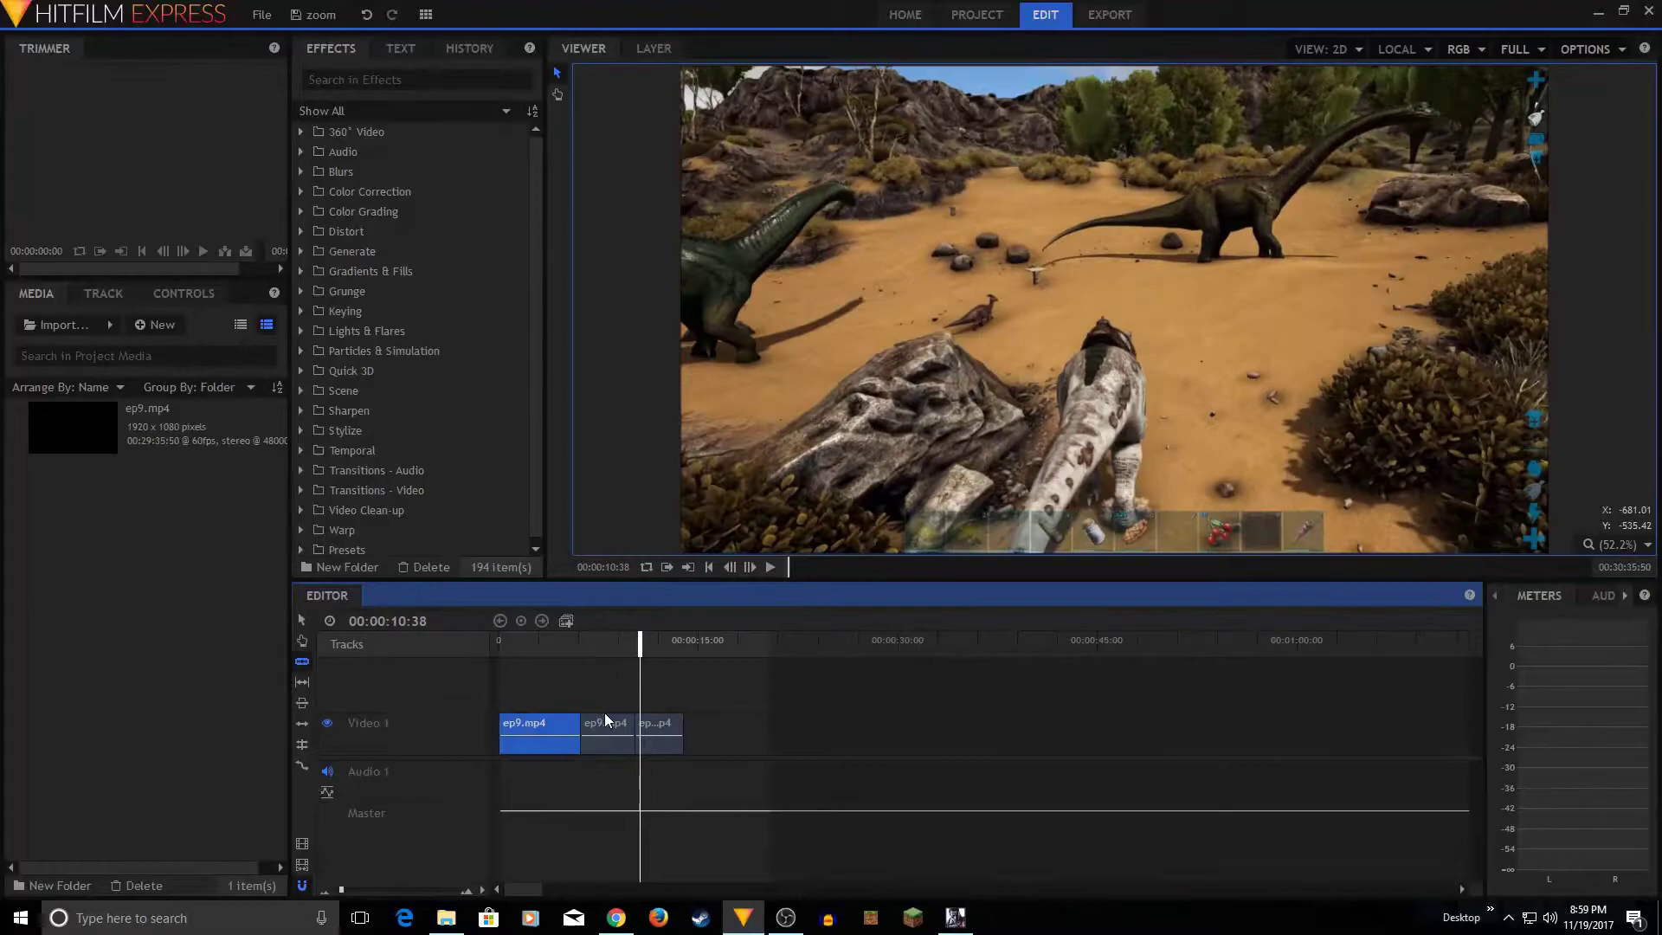
{"action": "left_click", "coordinate": [604, 651]}
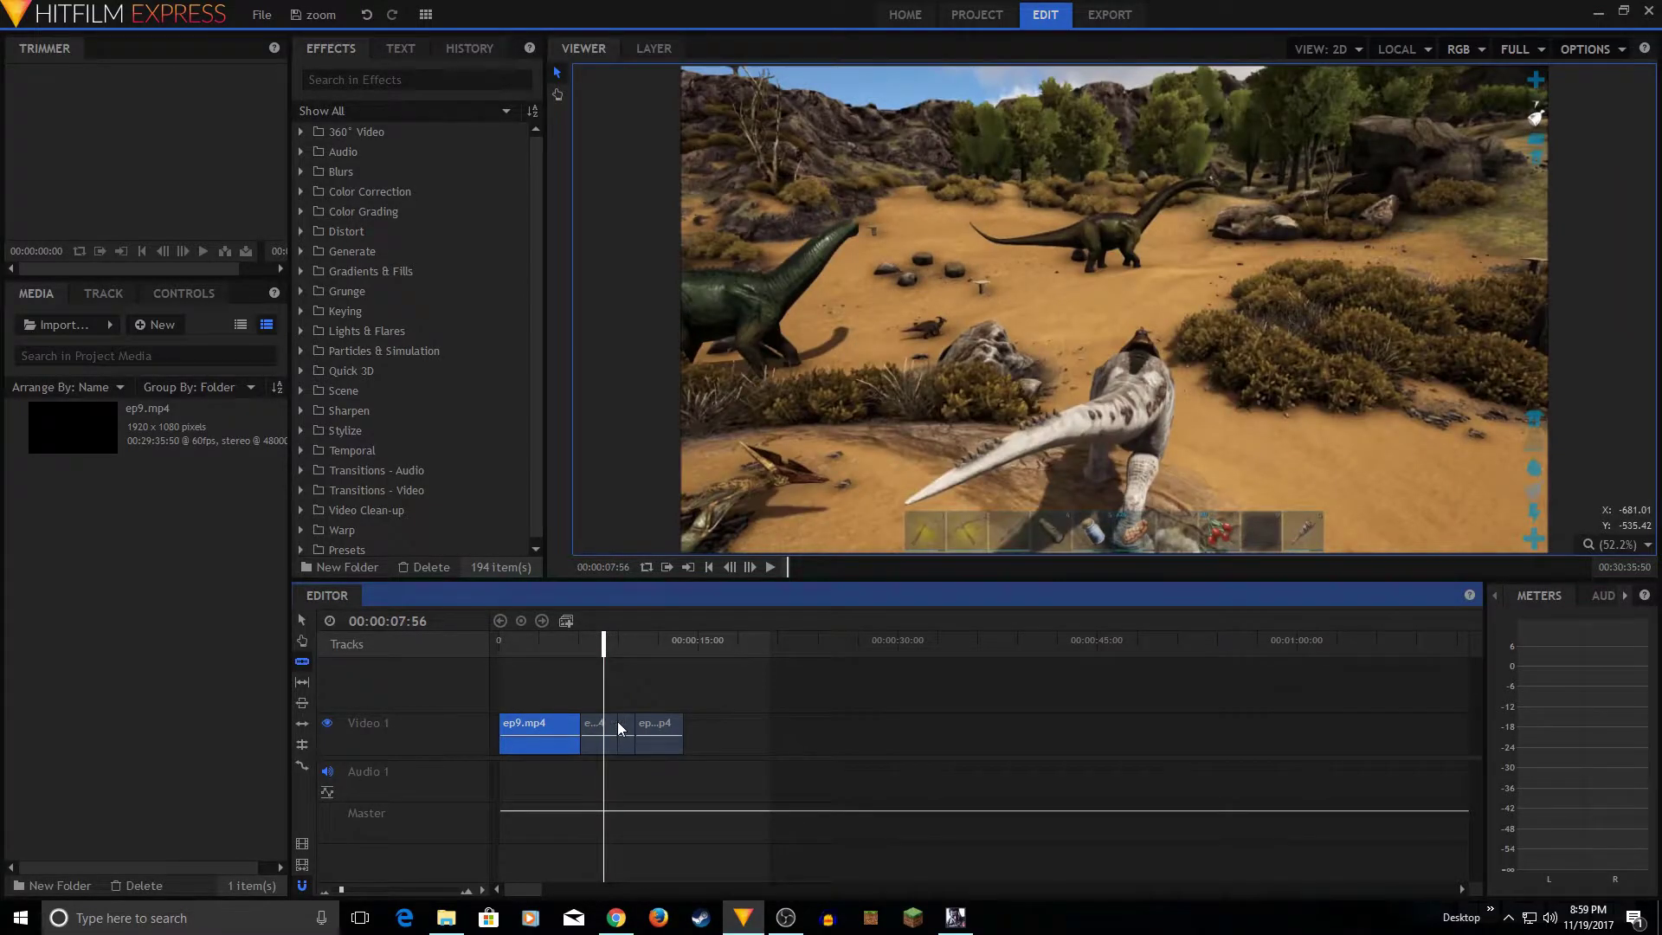
{"action": "left_click", "coordinate": [623, 726]}
Step: Scale the middle clip to 266% and move it to -36.3, -505.7 to frame the dinosaur
{"action": "key", "text": "v"}
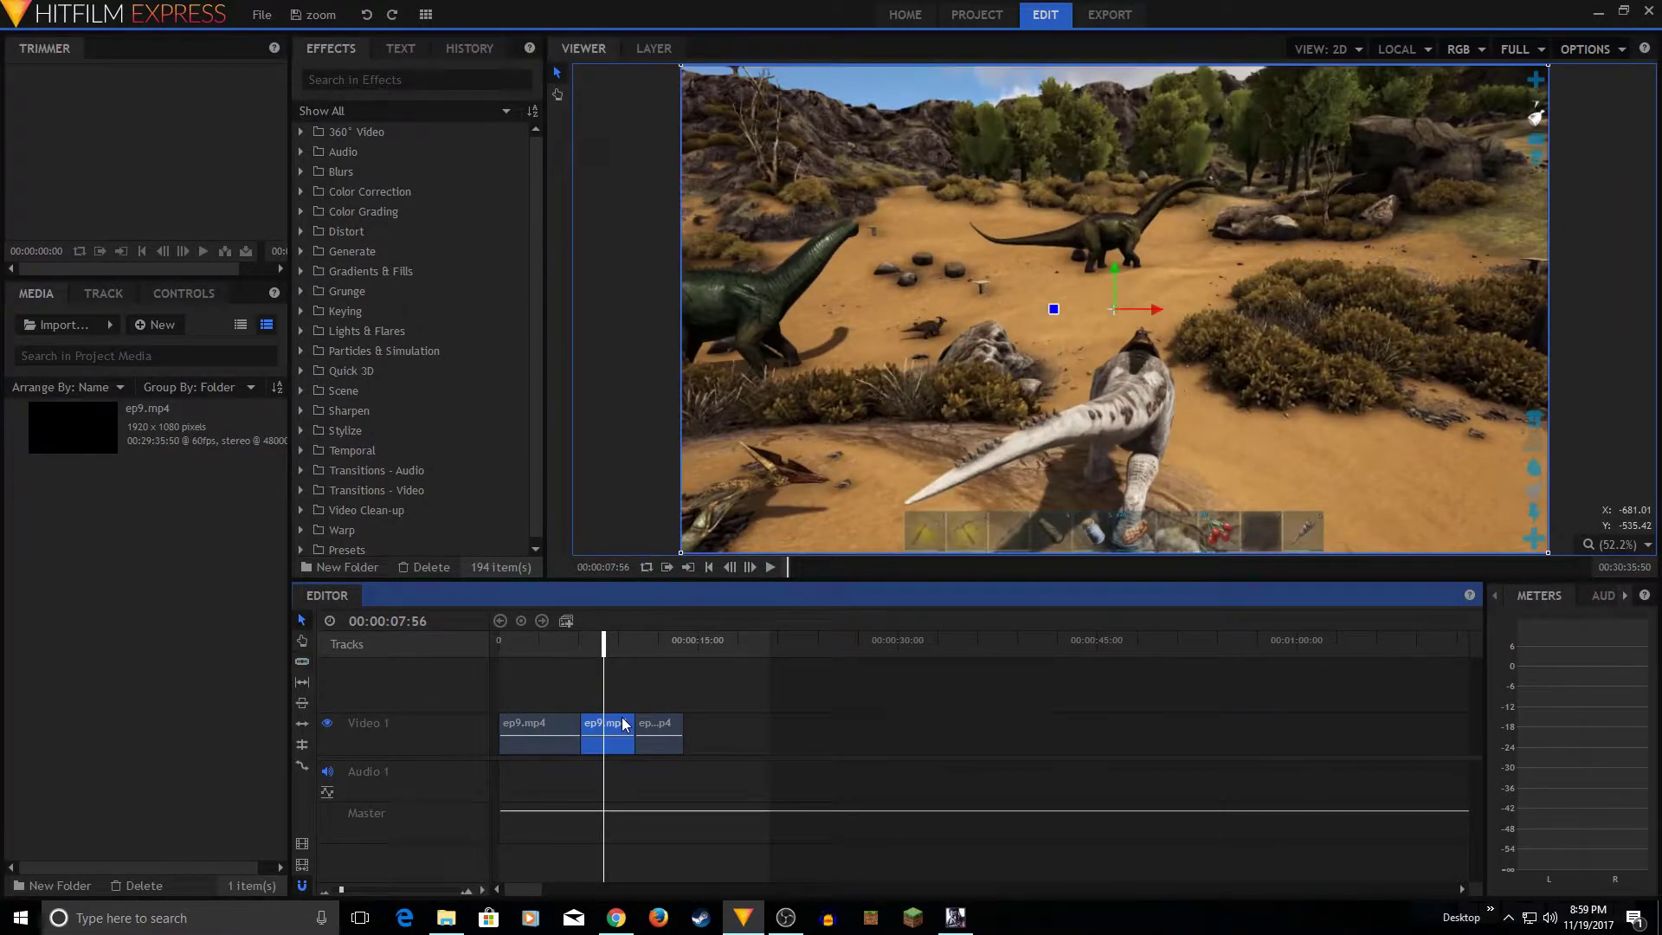
{"action": "left_click", "coordinate": [616, 725]}
{"action": "left_click", "coordinate": [178, 294]}
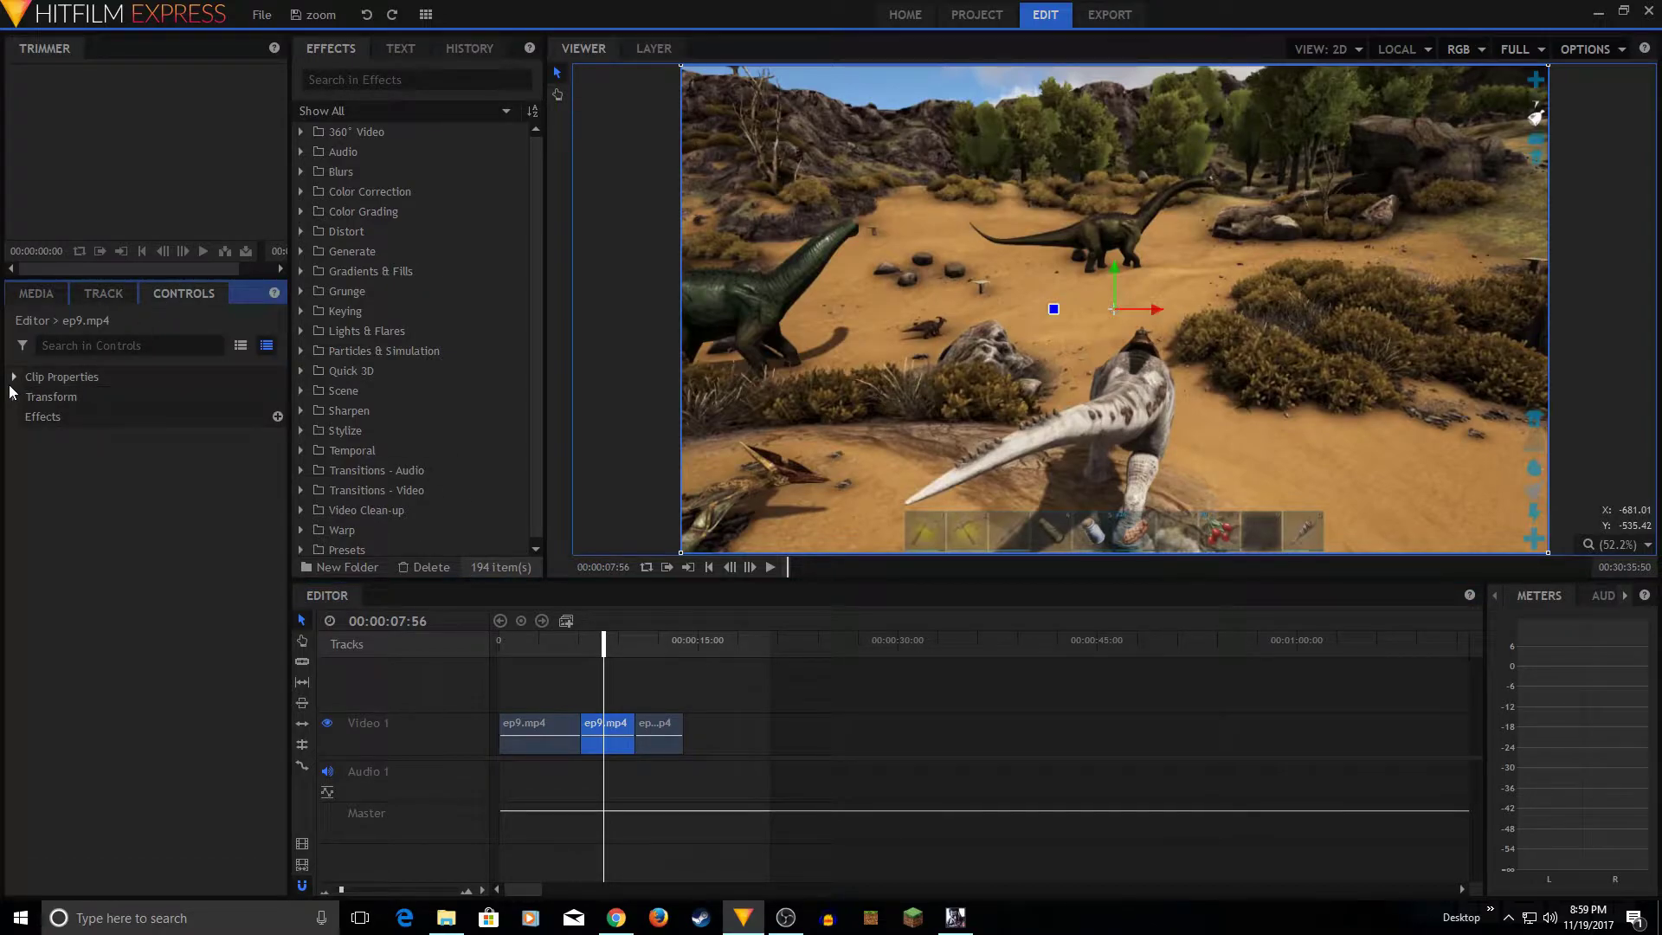
{"action": "left_click", "coordinate": [14, 396]}
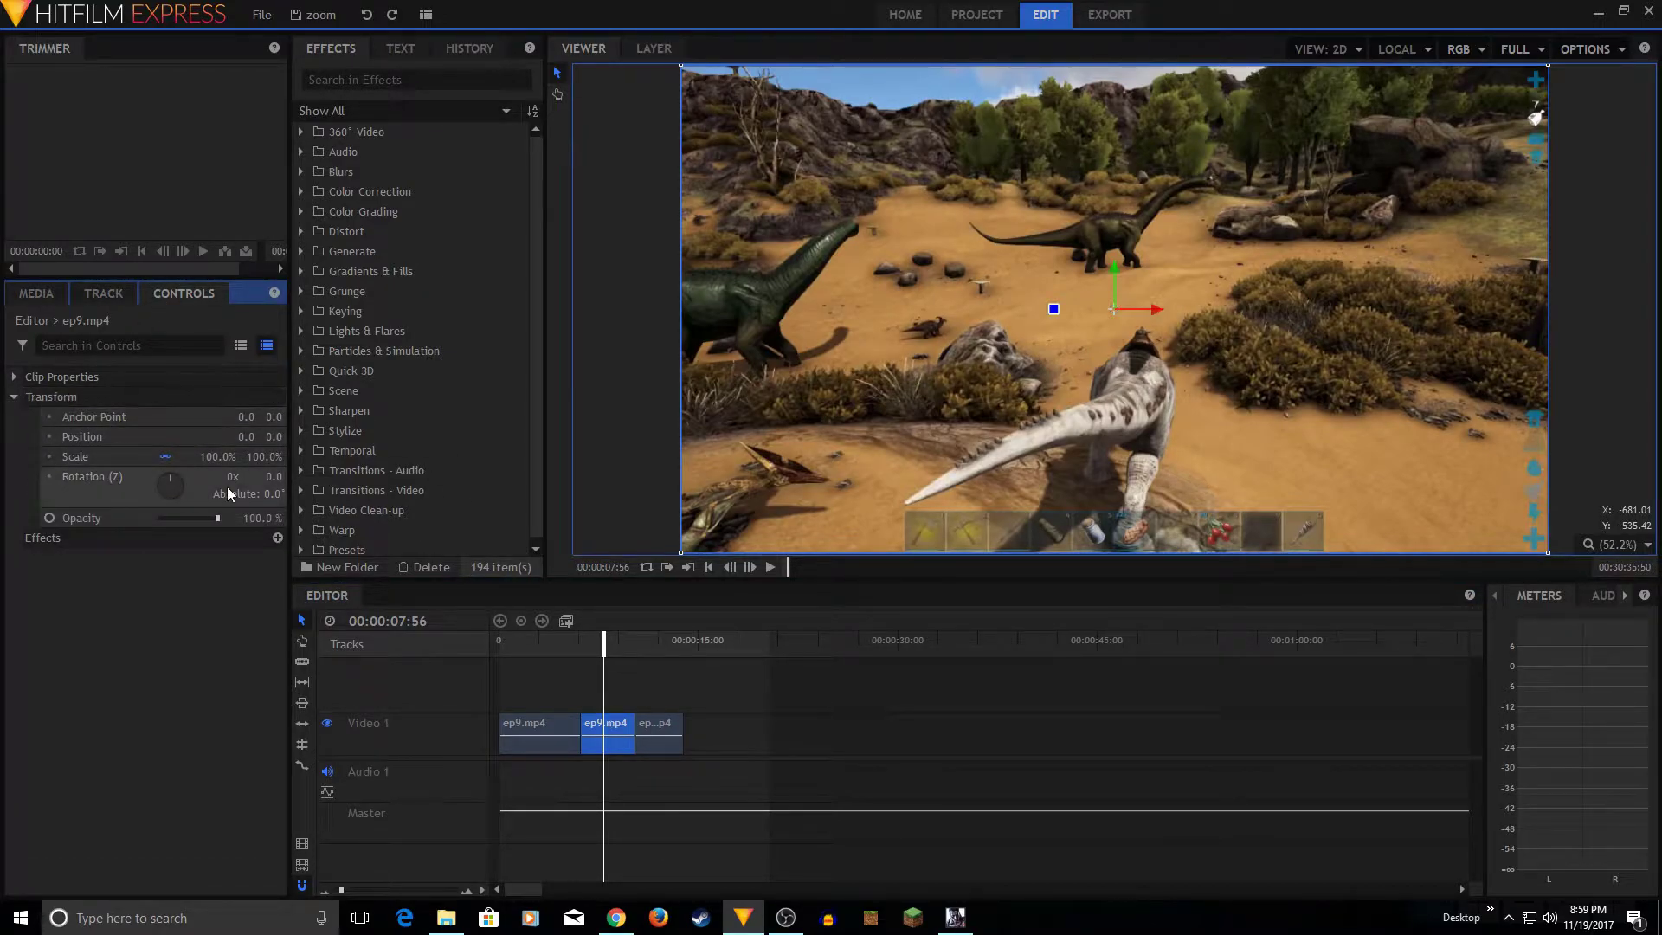
{"action": "left_click", "coordinate": [219, 456]}
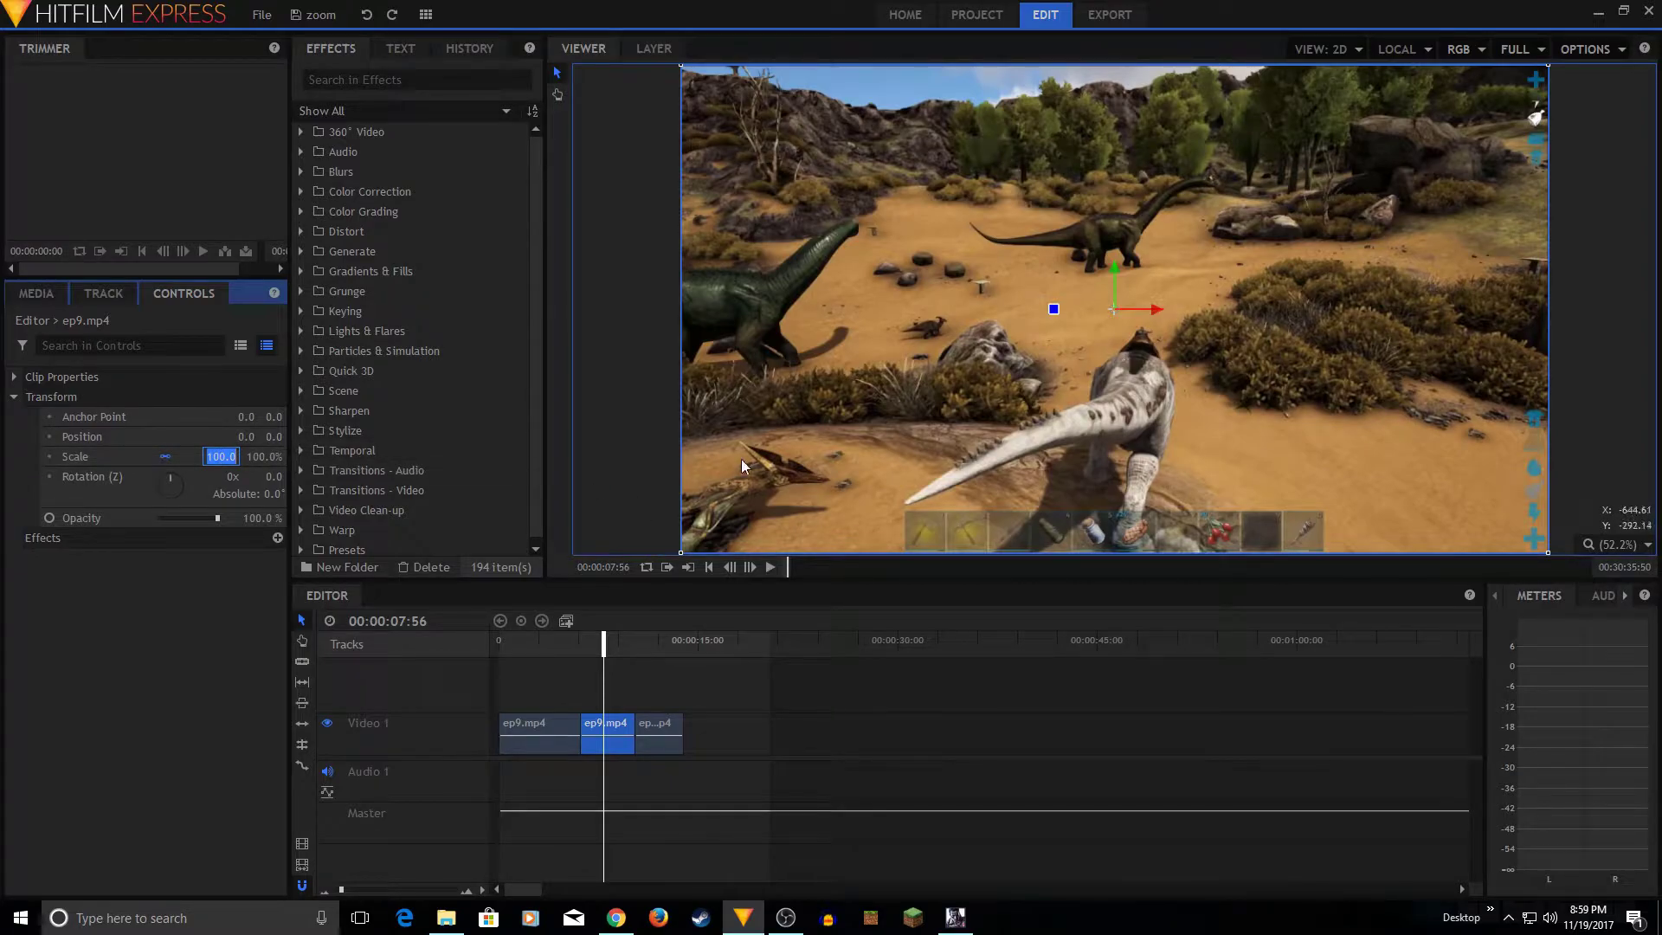
{"action": "key", "text": "Tab"}
{"action": "left_click_drag", "start_coordinate": [213, 456], "coordinate": [265, 456]}
{"action": "left_click_drag", "start_coordinate": [1199, 279], "coordinate": [1193, 511]}
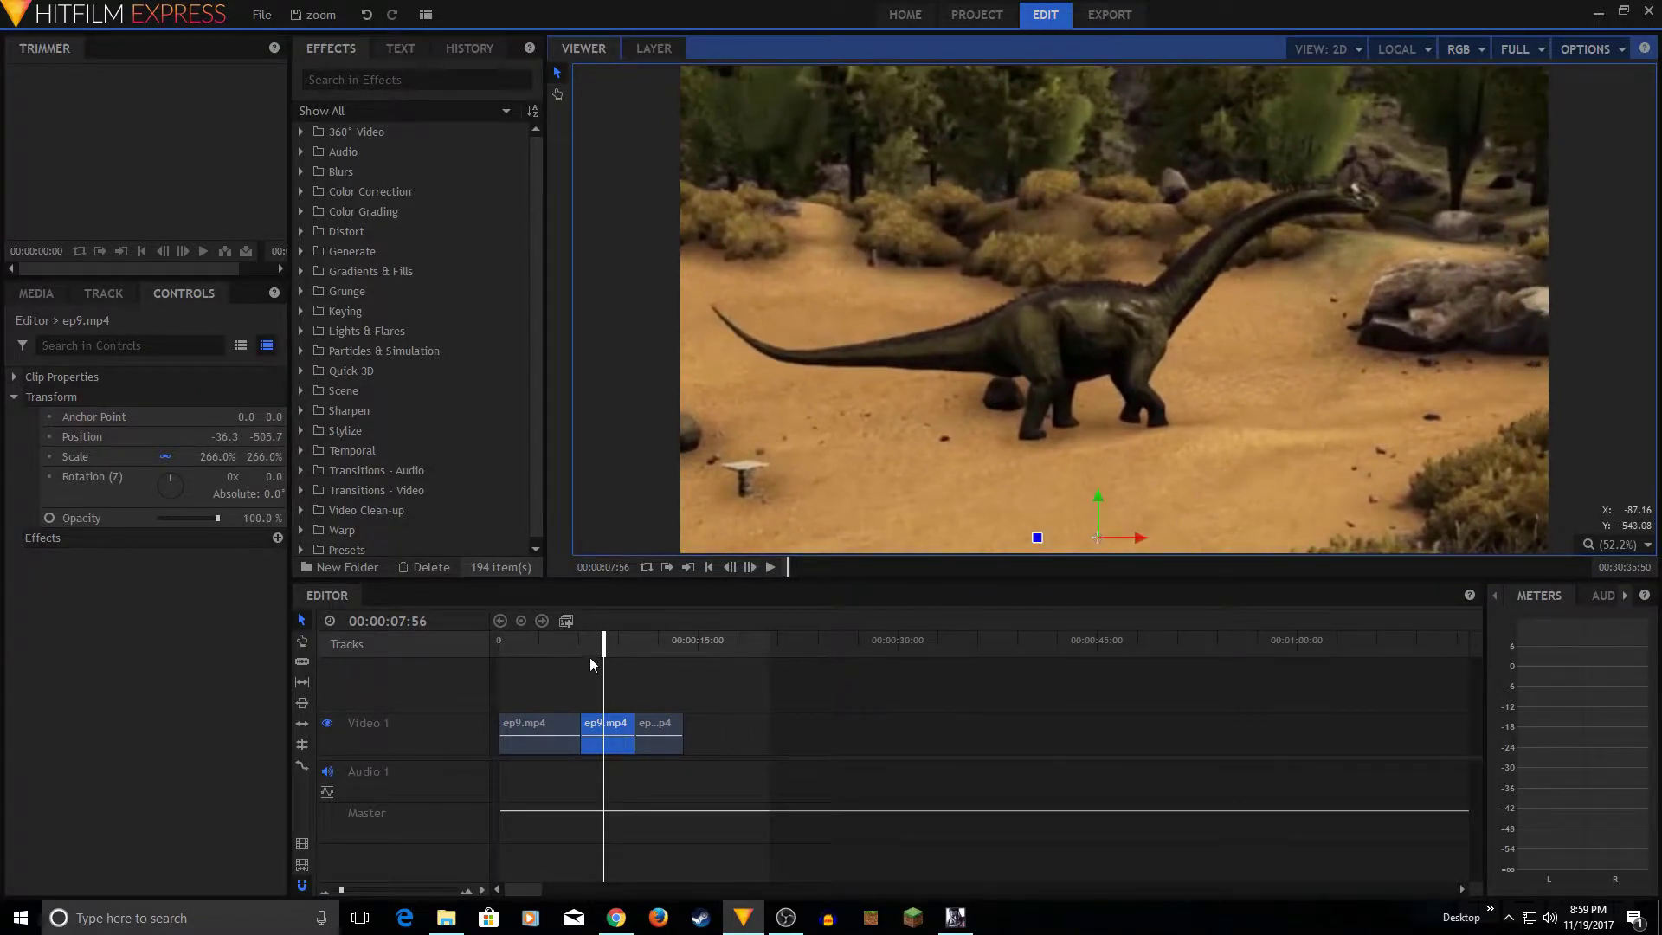
{"action": "left_click", "coordinate": [618, 645]}
{"action": "left_click_drag", "start_coordinate": [619, 649], "coordinate": [565, 644]}
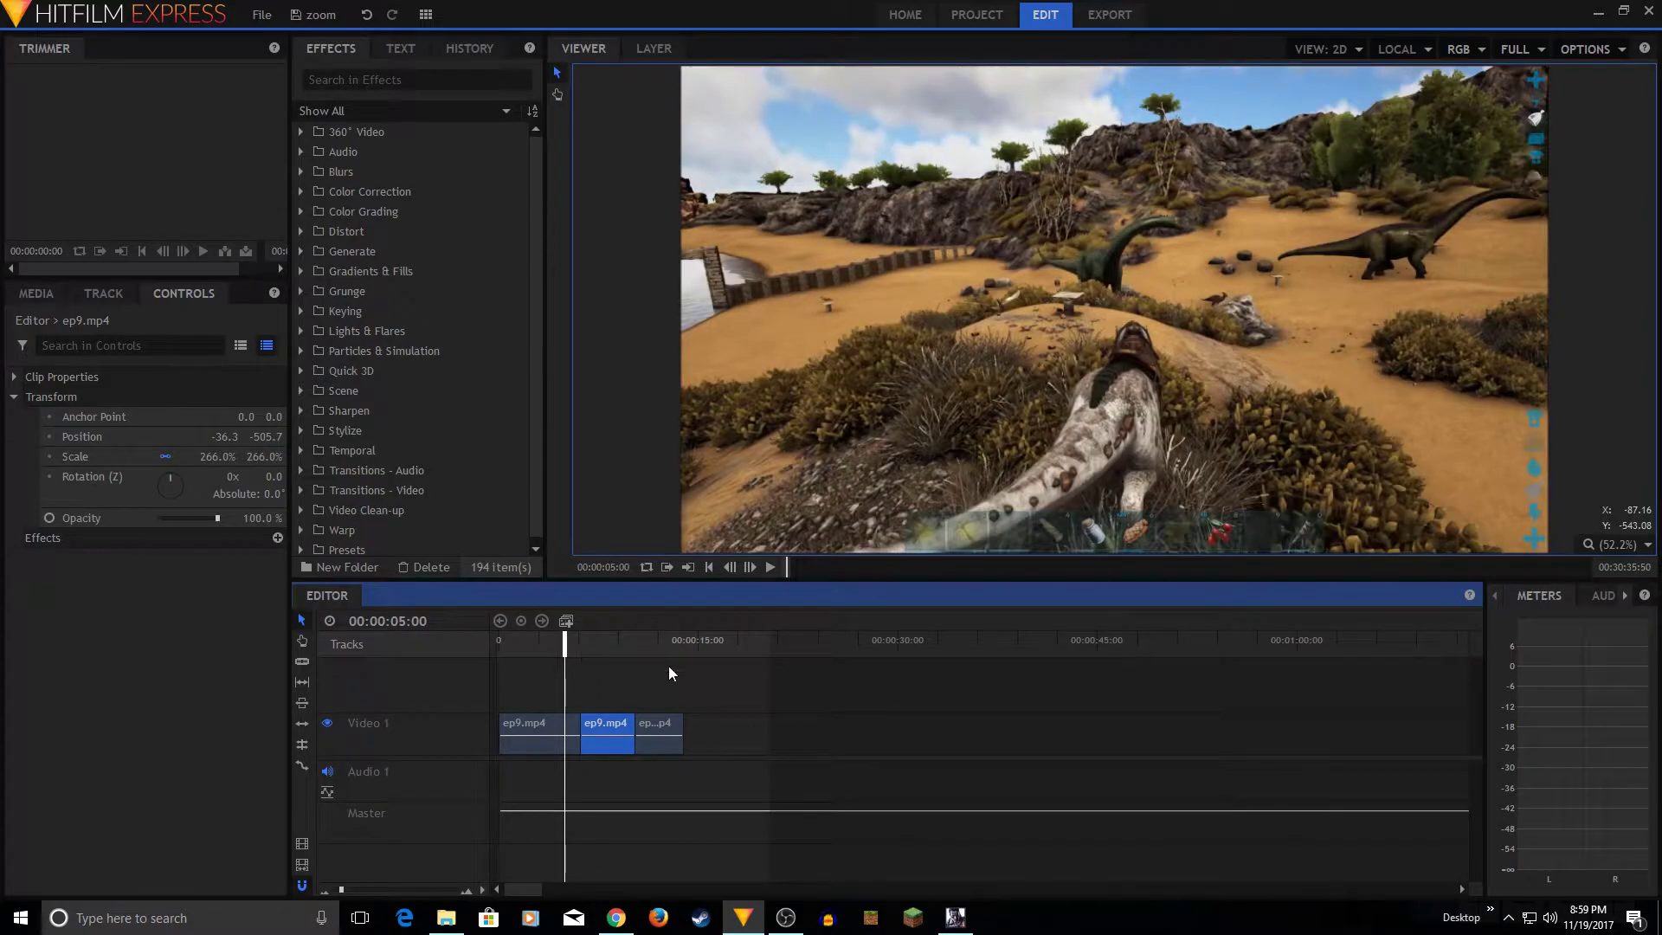
{"action": "key", "text": "space"}
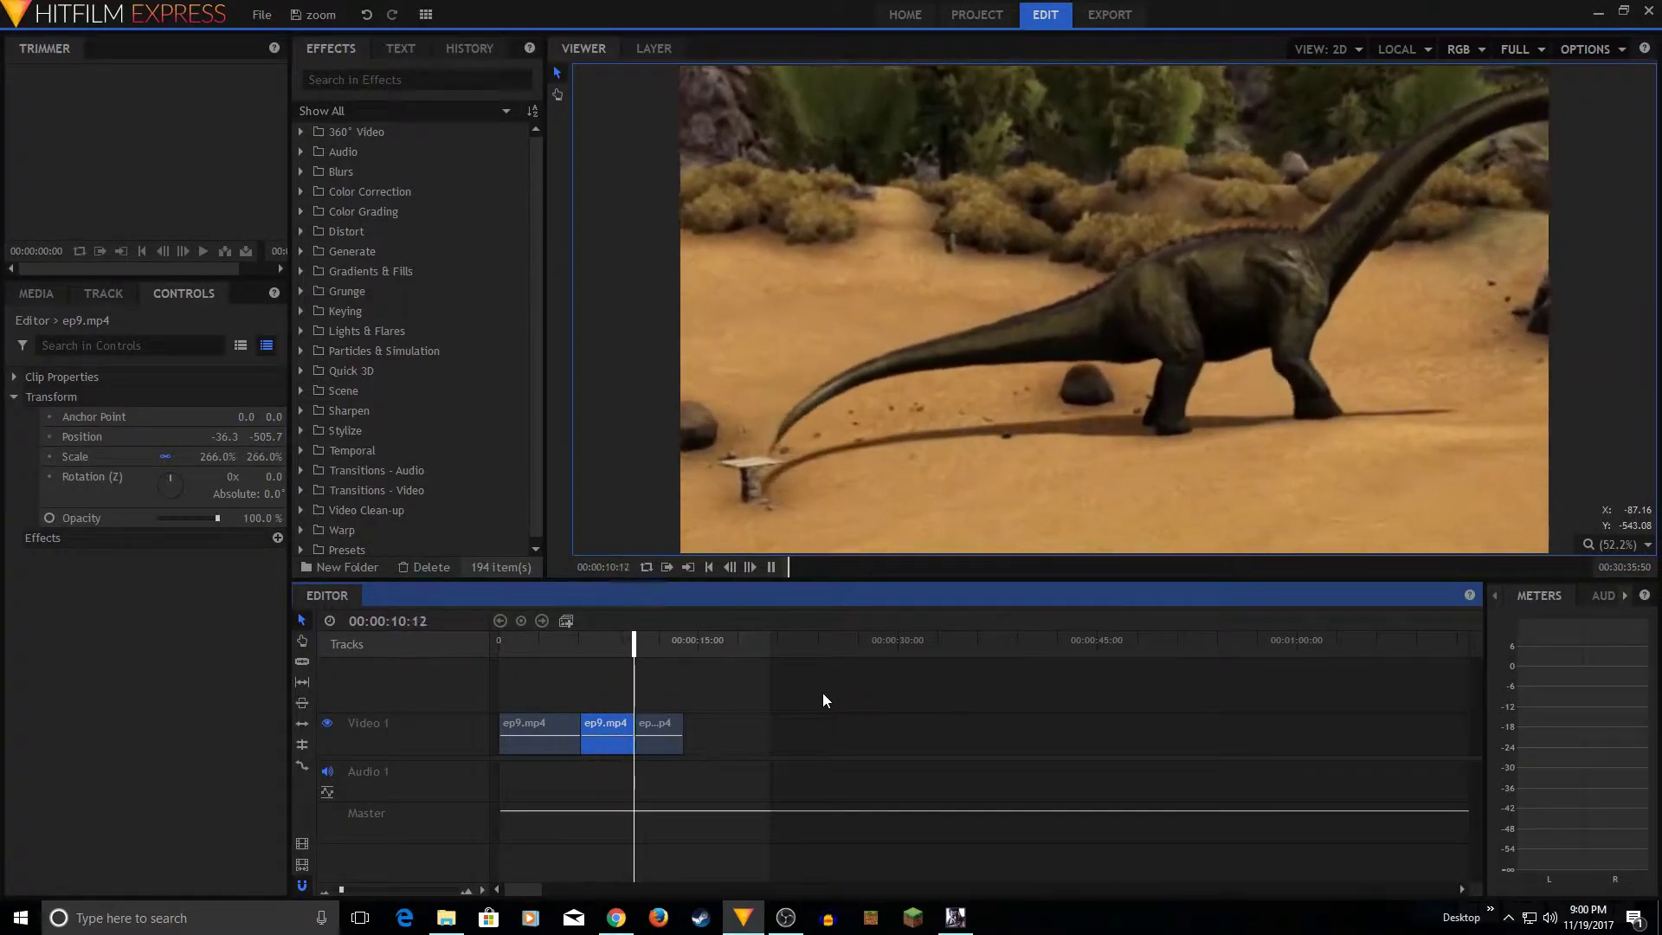
{"action": "key", "text": "space"}
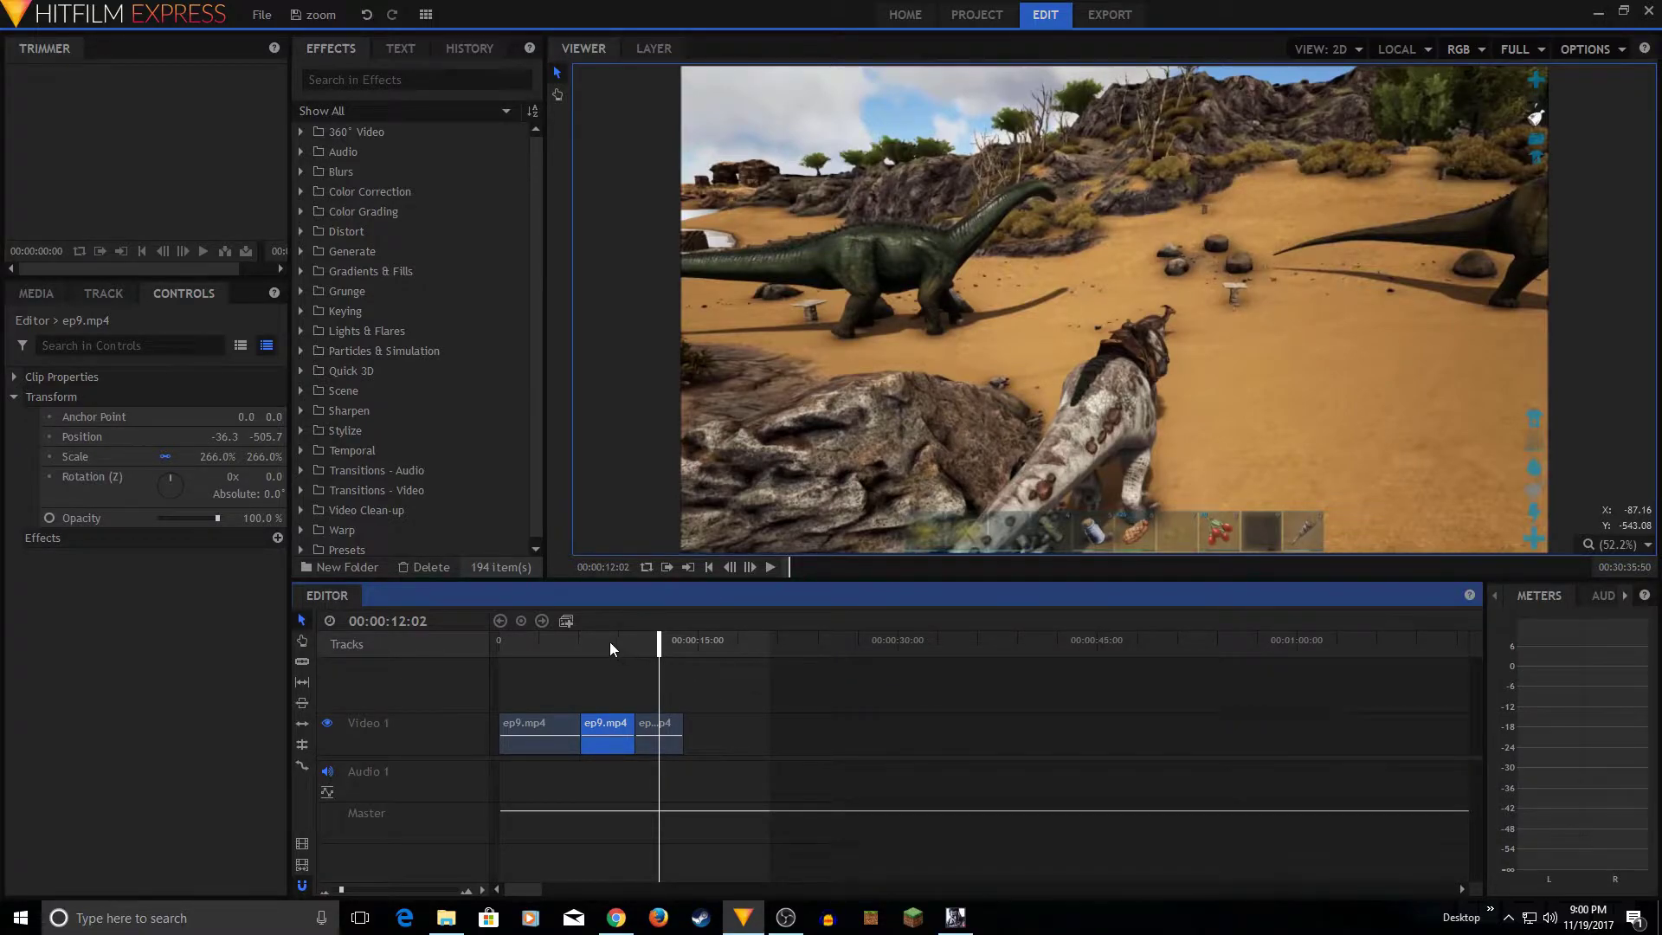
Step: Enter 100 in the middle clip's Transform Scale field, keeping its position offset
{"action": "left_click", "coordinate": [575, 645]}
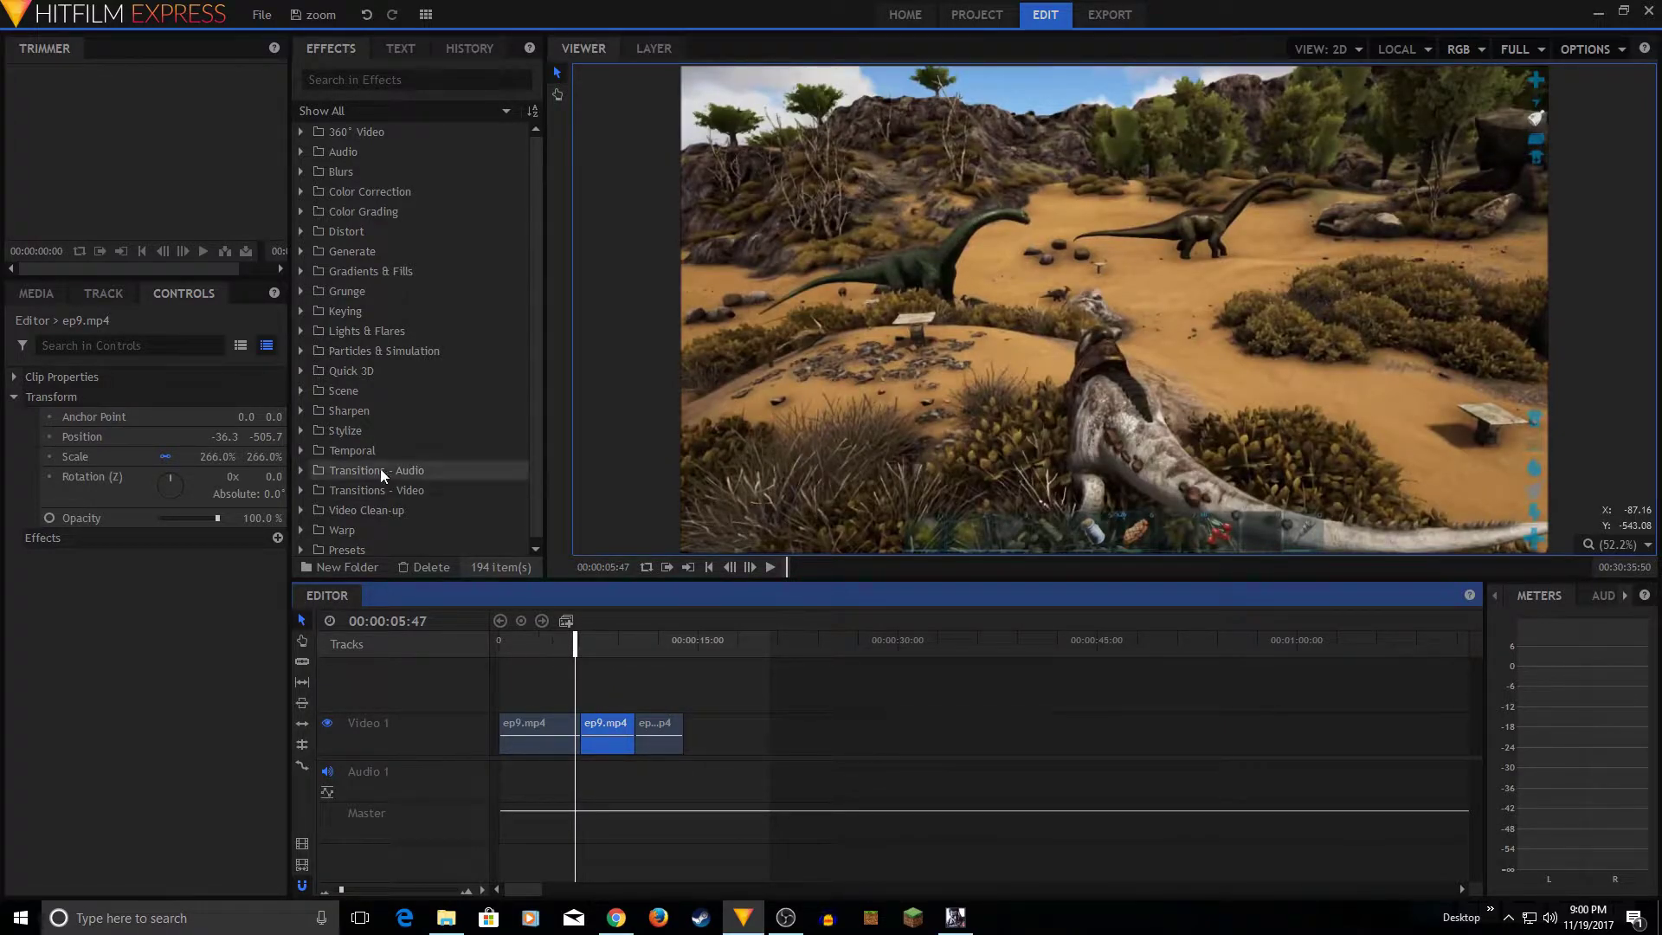
{"action": "left_click", "coordinate": [220, 456]}
{"action": "type", "text": "100"}
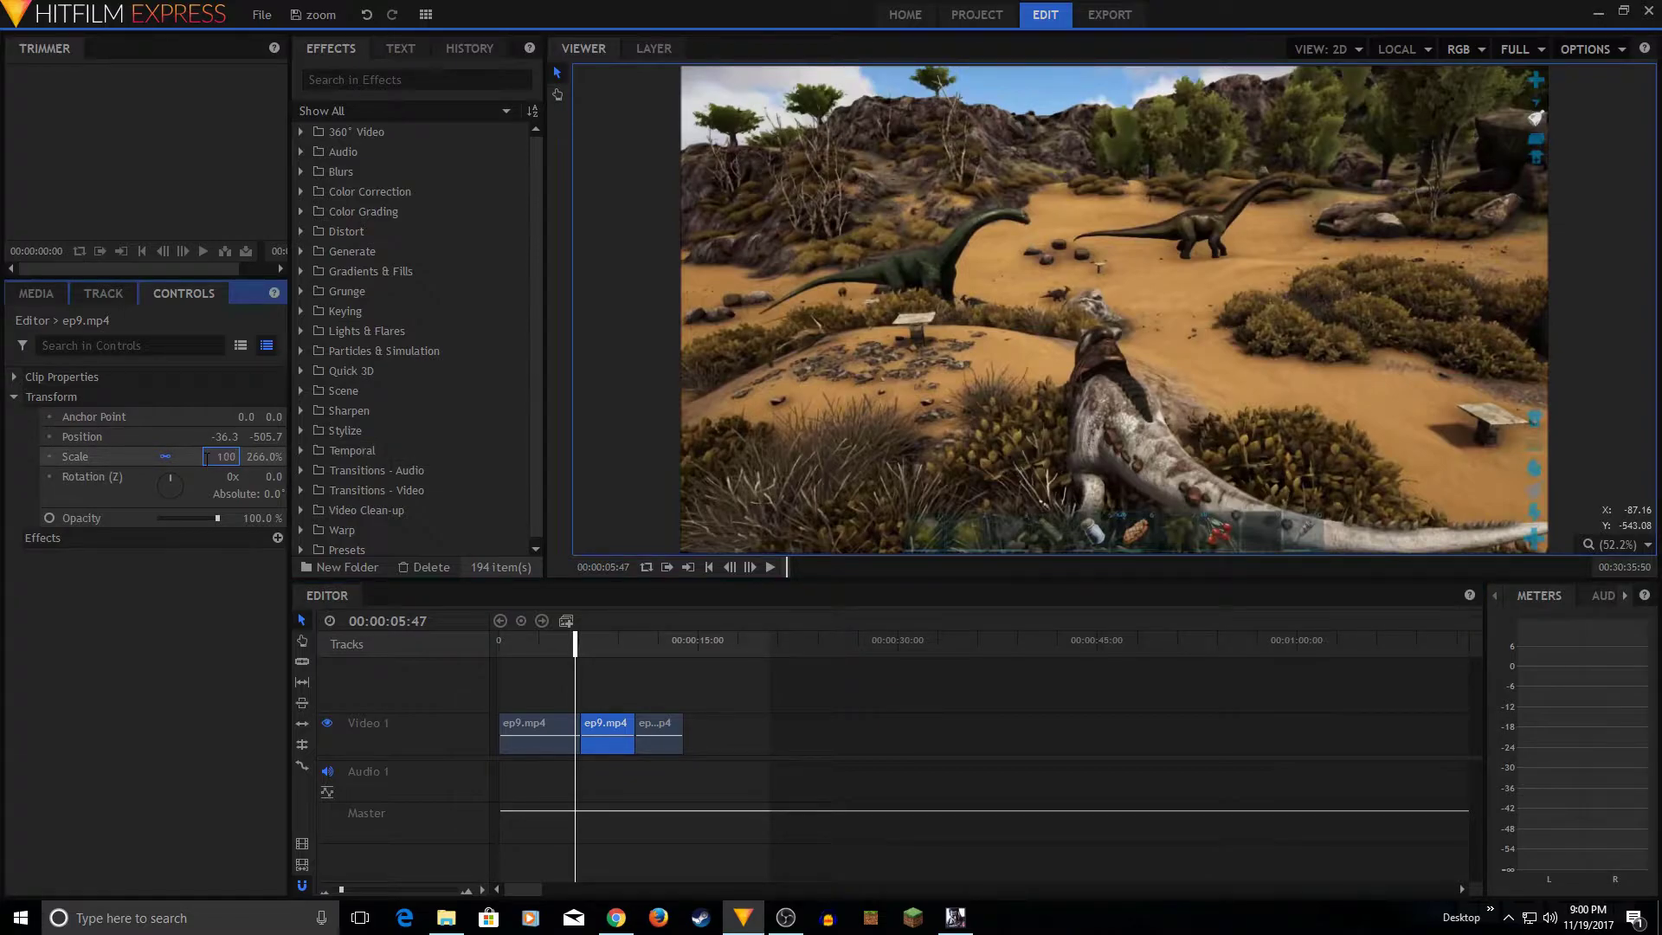
{"action": "key", "text": "Return"}
{"action": "left_click", "coordinate": [608, 729]}
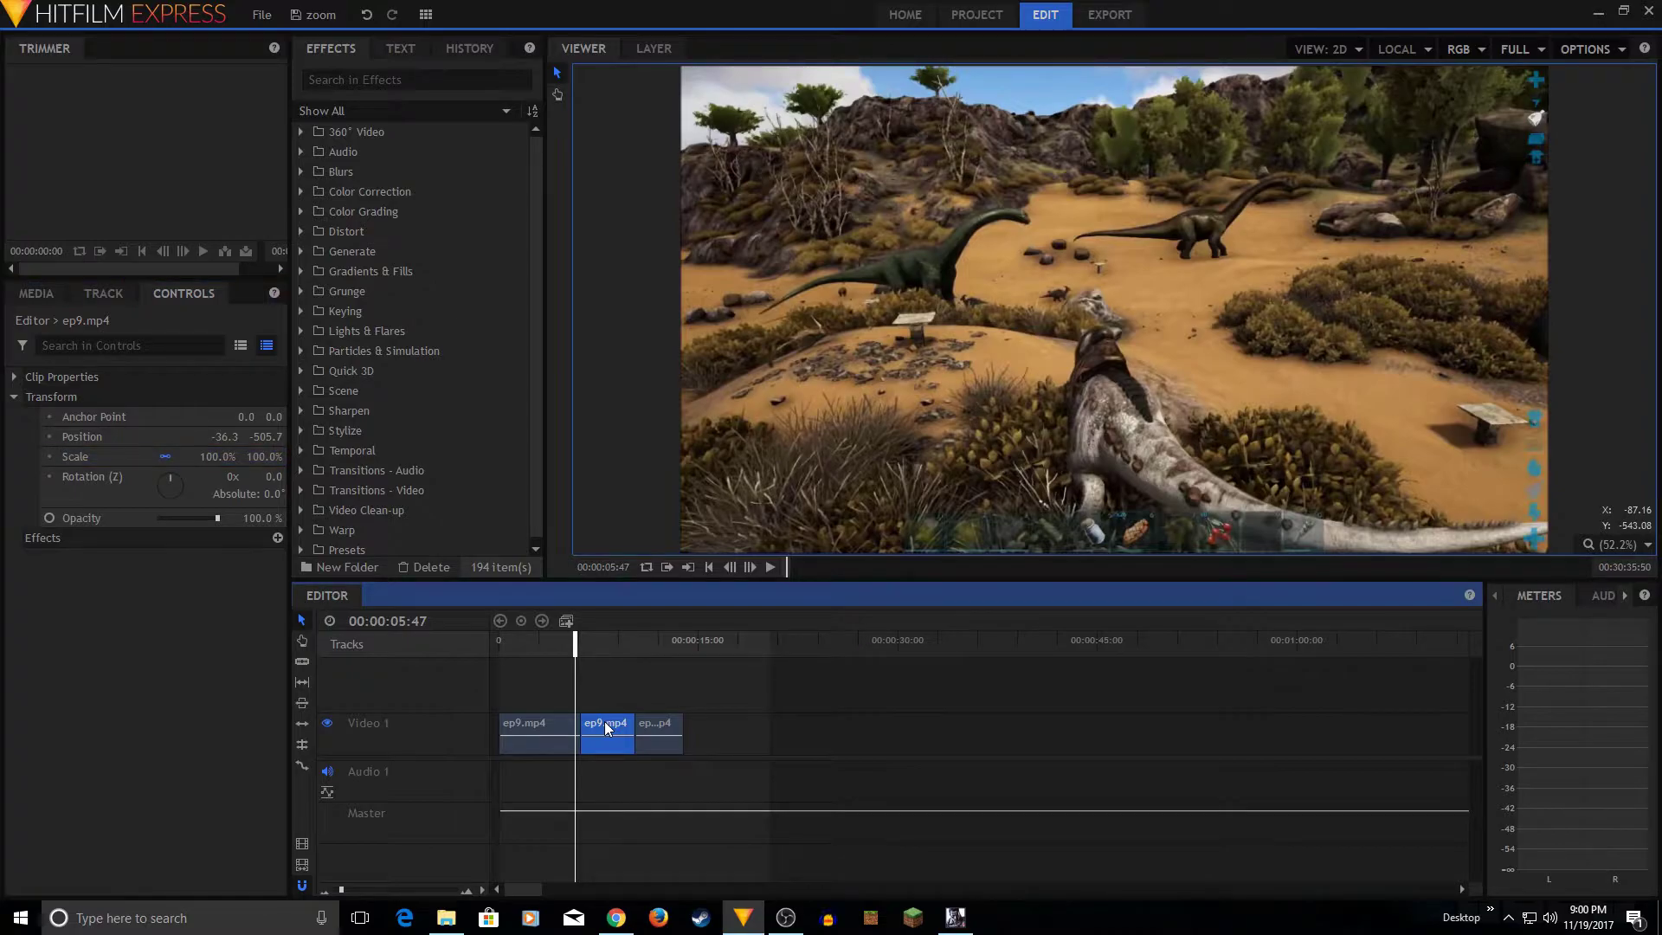
Step: Turn the middle clip into an ep9.mp4 Composite Shot, preview it, and expand the layer's Transform
{"action": "left_click", "coordinate": [566, 620]}
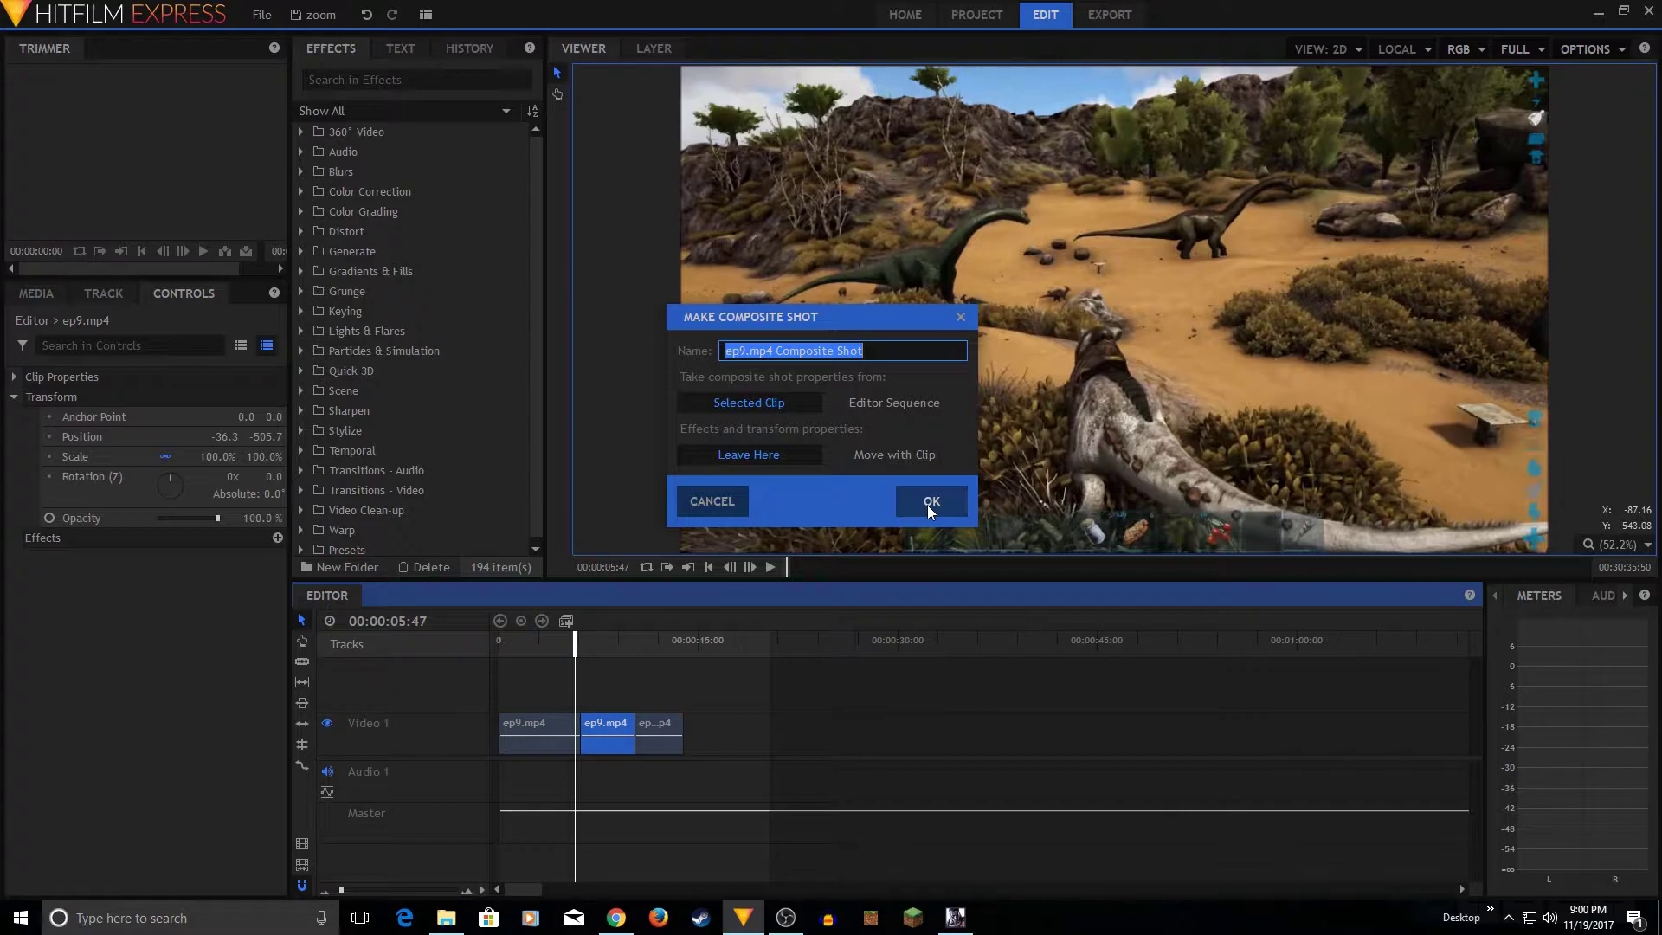
{"action": "left_click", "coordinate": [930, 502]}
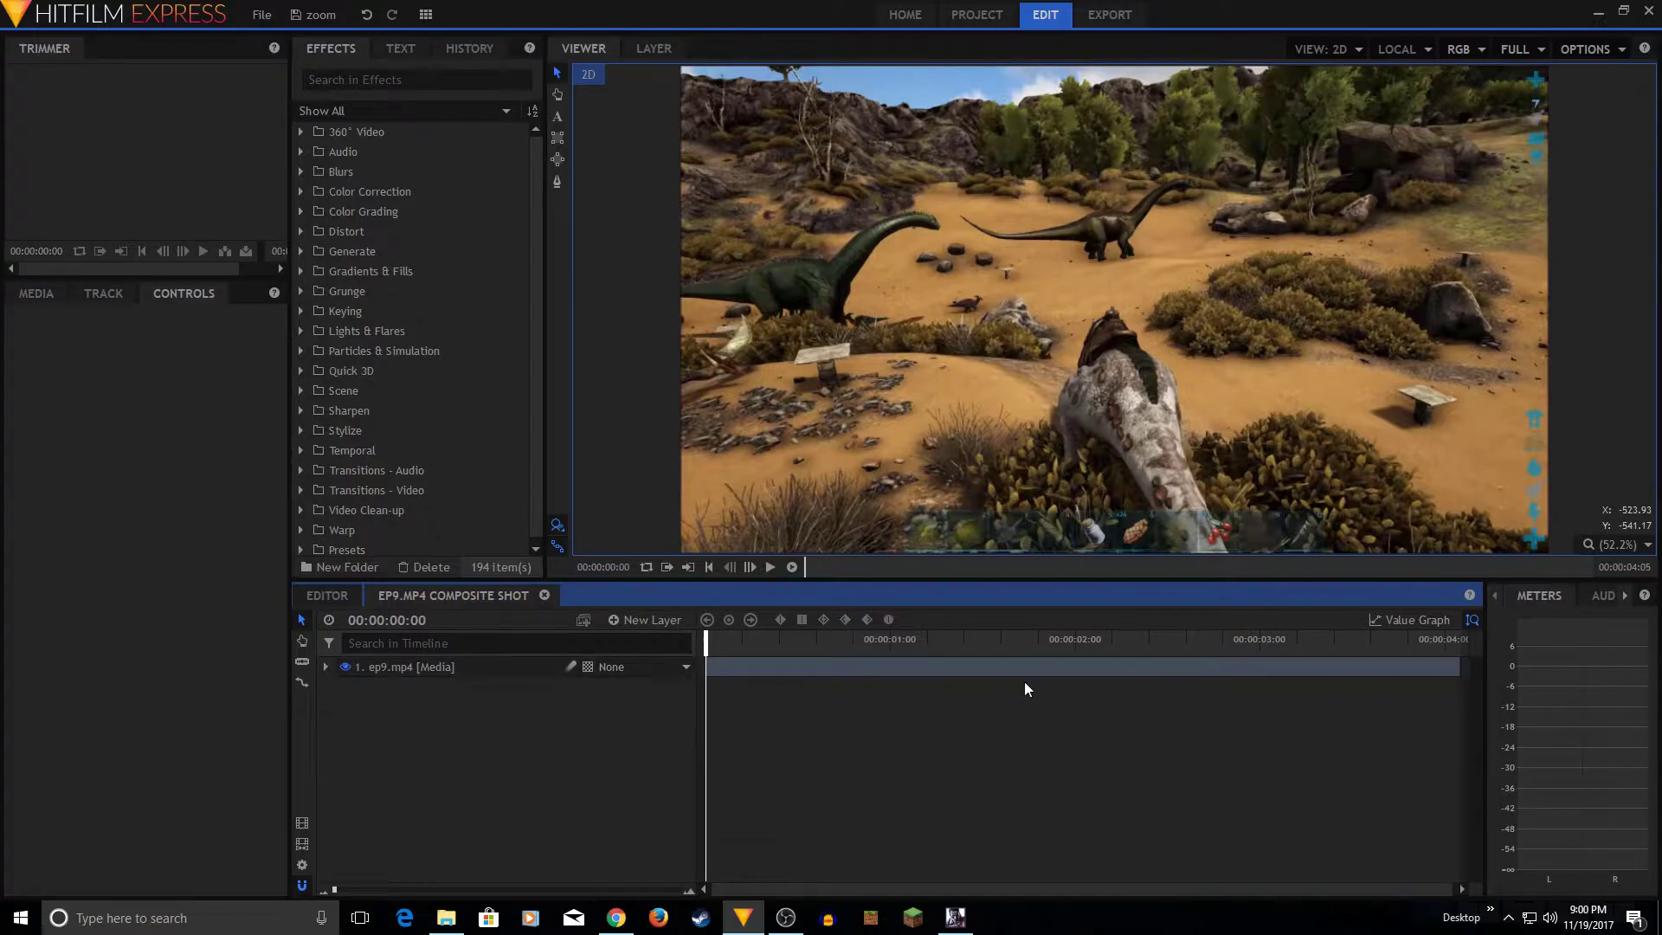
{"action": "key", "text": "space"}
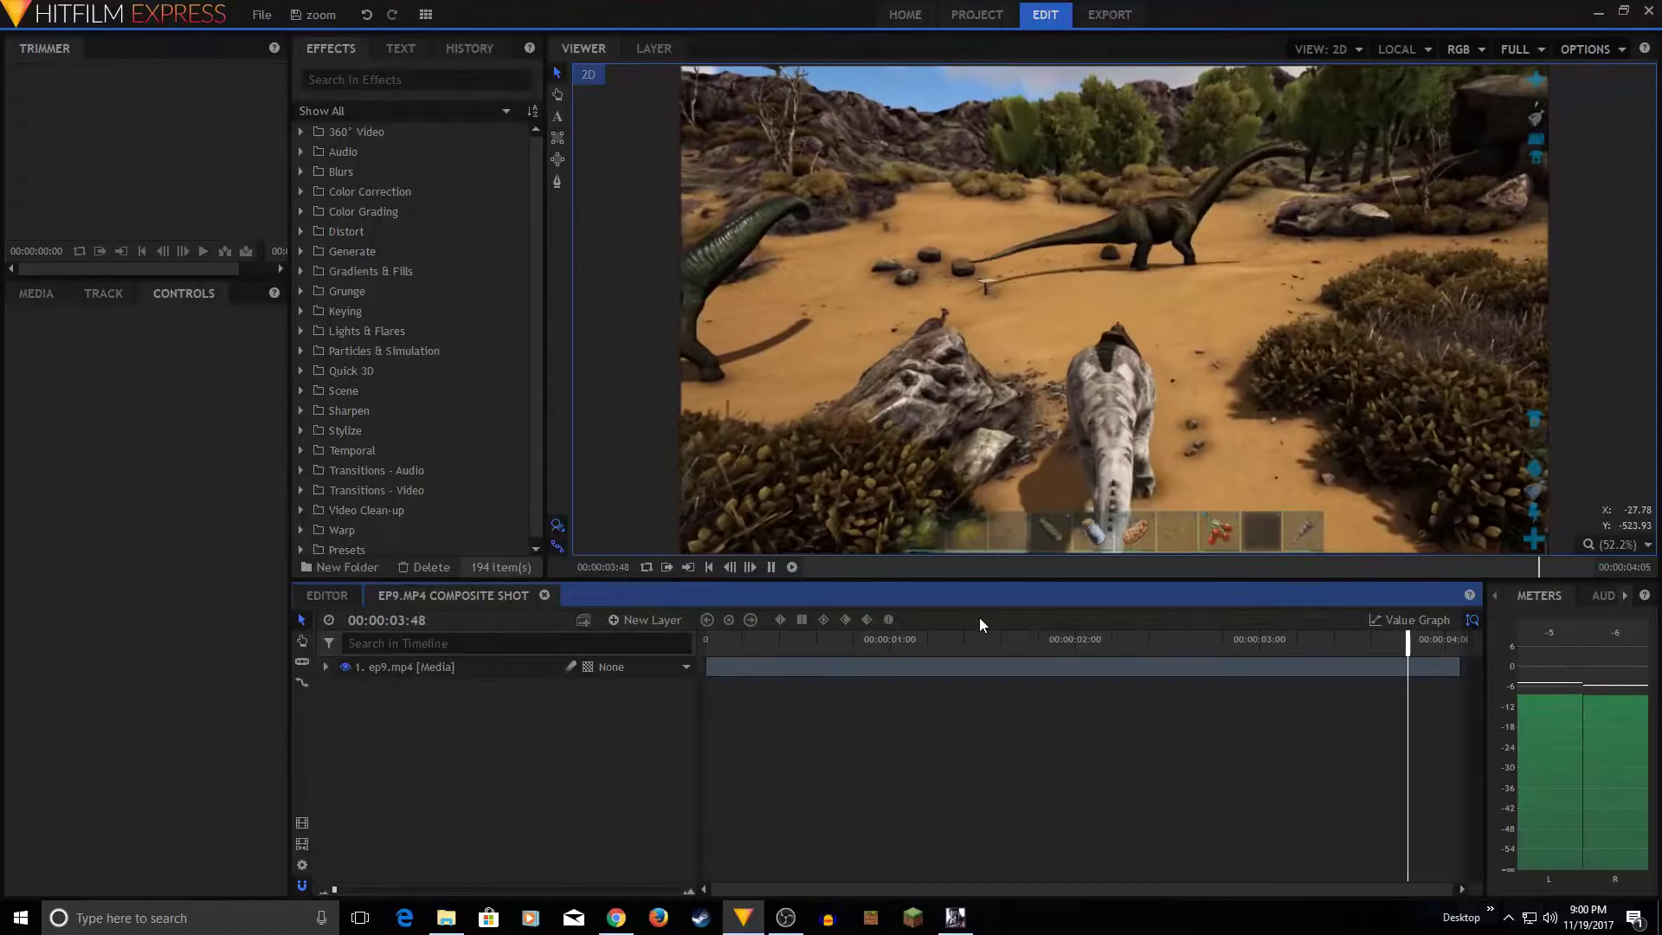
{"action": "key", "text": "space"}
{"action": "left_click", "coordinate": [709, 567]}
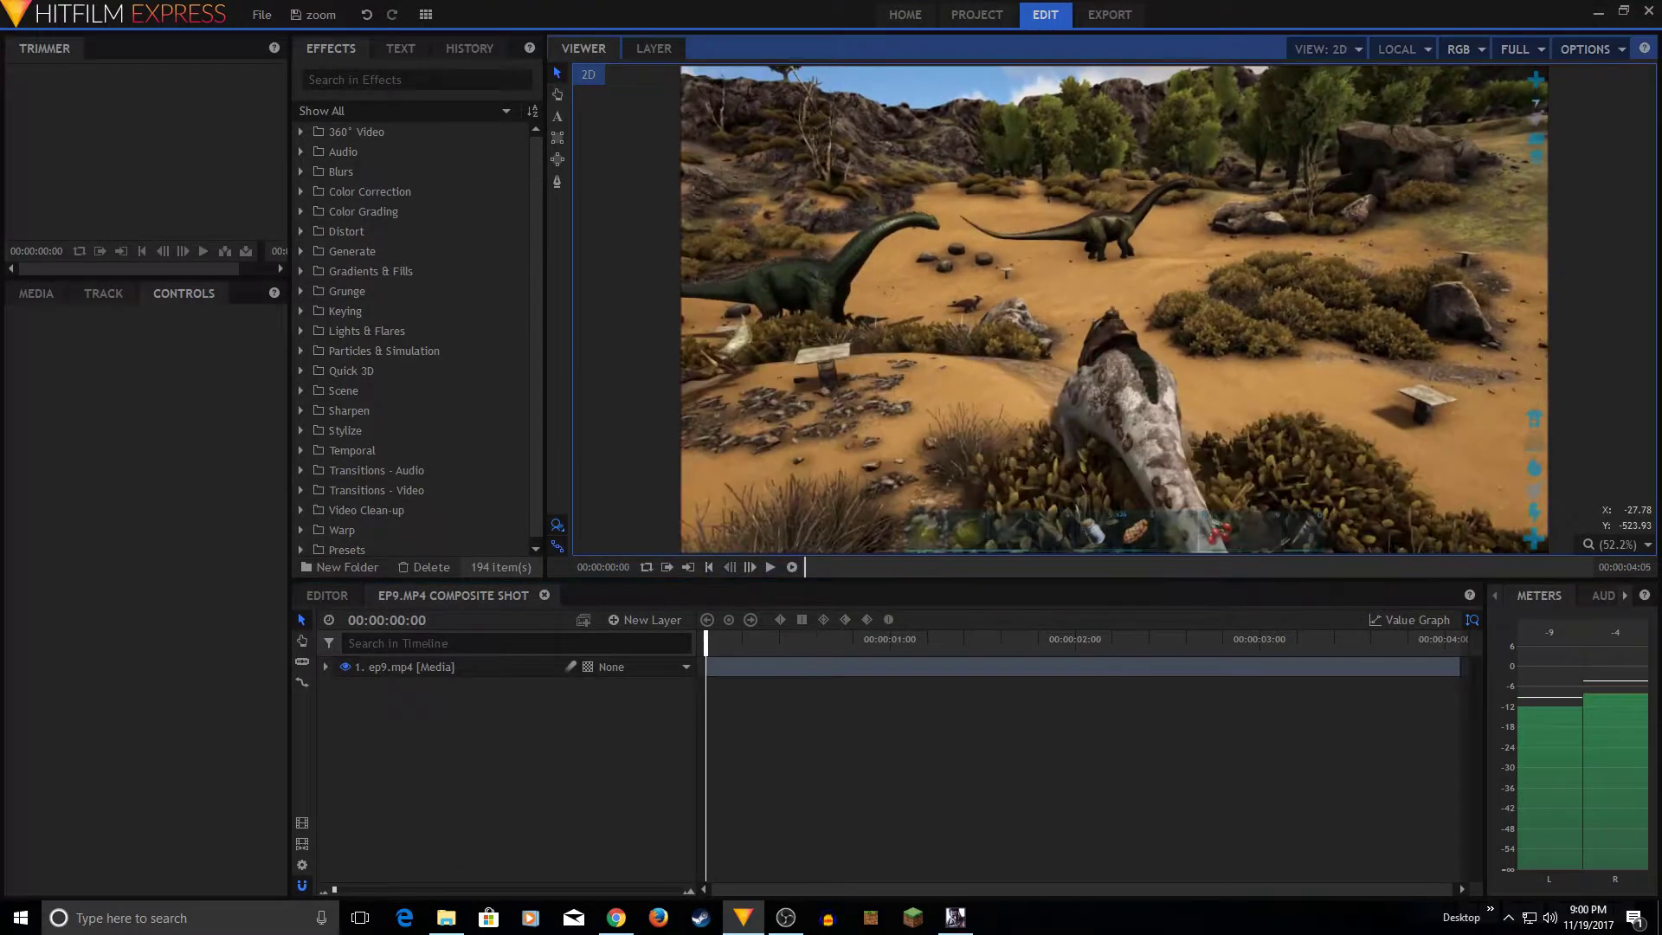
{"action": "left_click", "coordinate": [326, 667]}
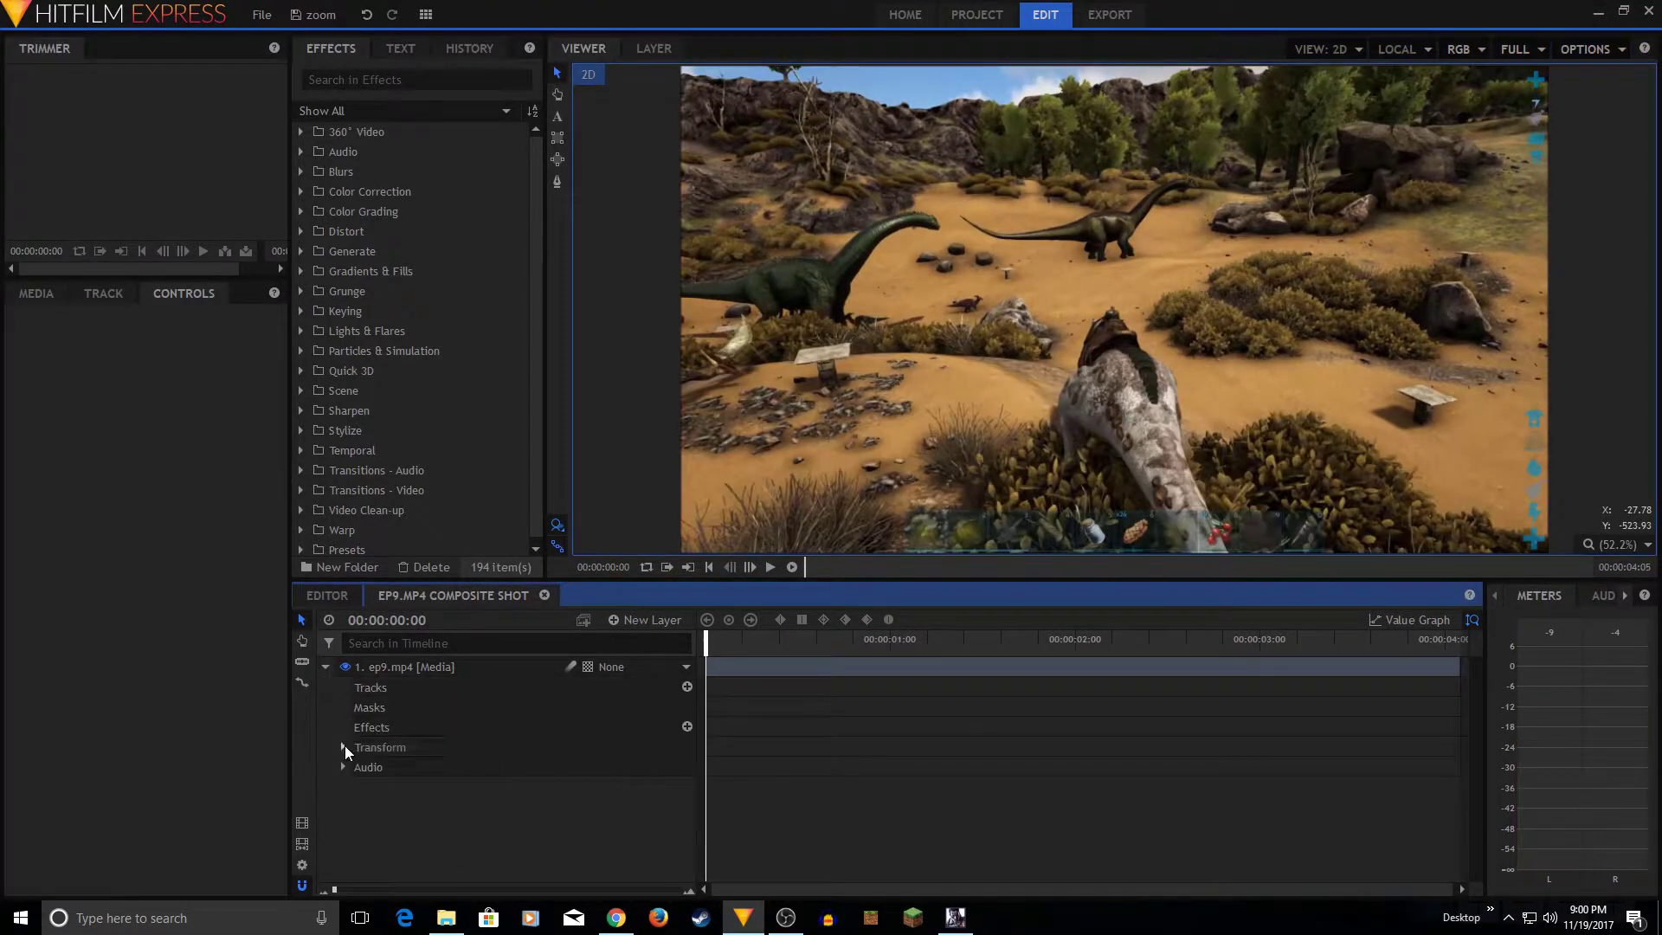
{"action": "left_click", "coordinate": [343, 747]}
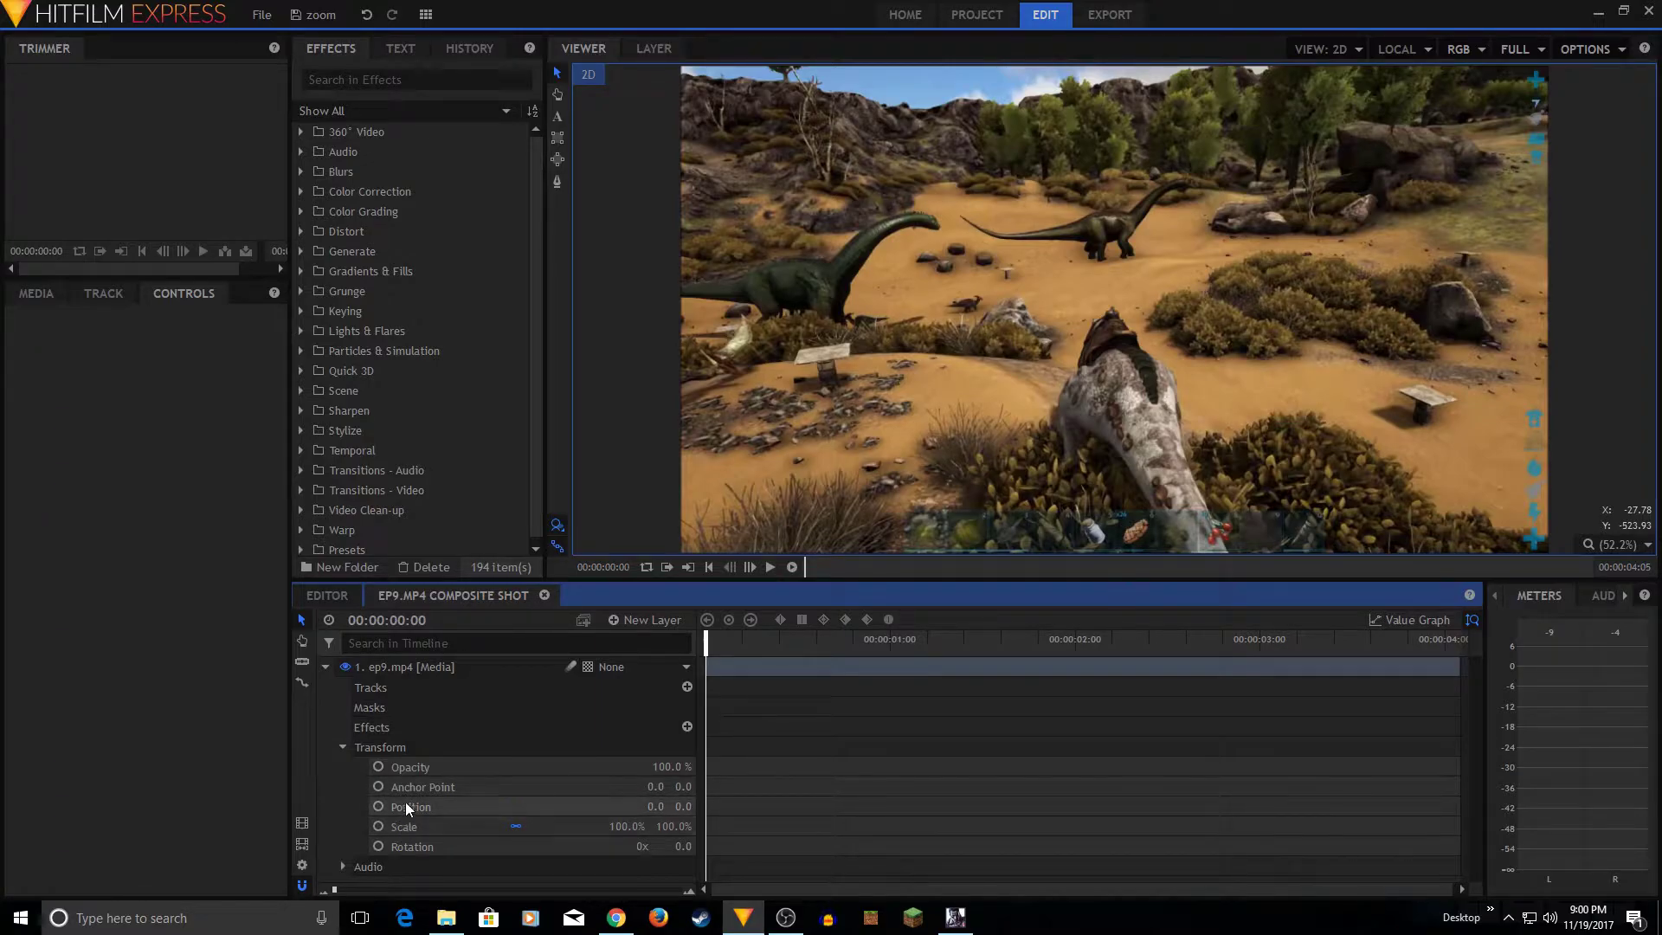
Step: Keyframe Scale at 100% at frame 0 and at 151% at 00:00:00:12
{"action": "left_click", "coordinate": [567, 831]}
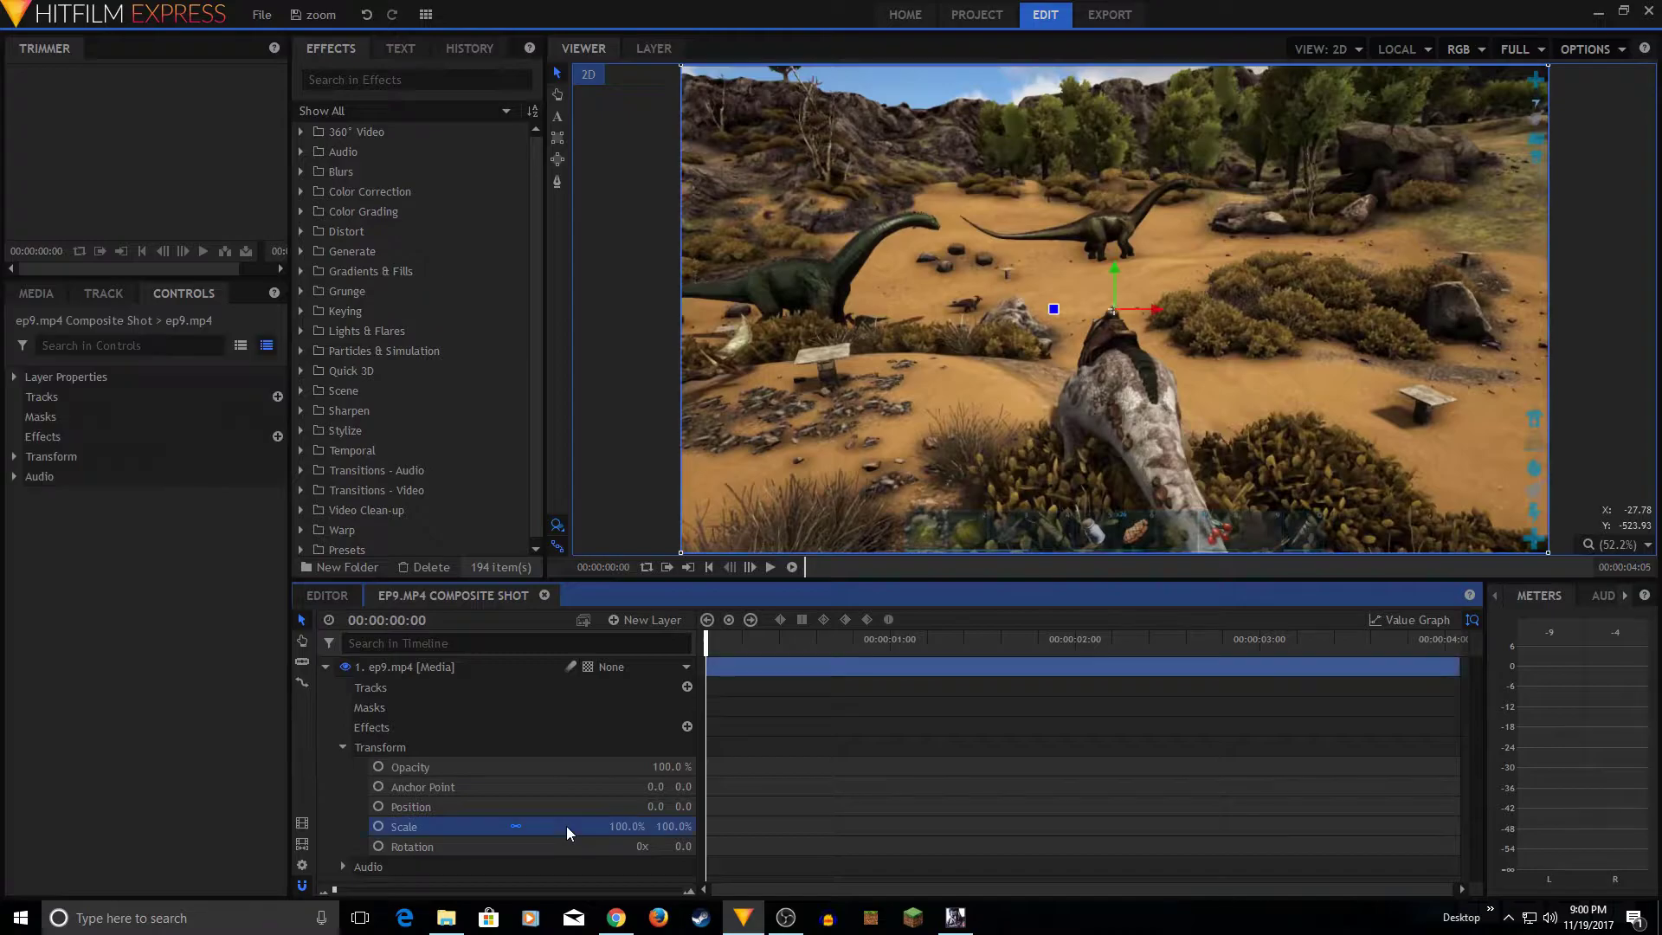
{"action": "left_click", "coordinate": [728, 621]}
{"action": "left_click", "coordinate": [742, 642]}
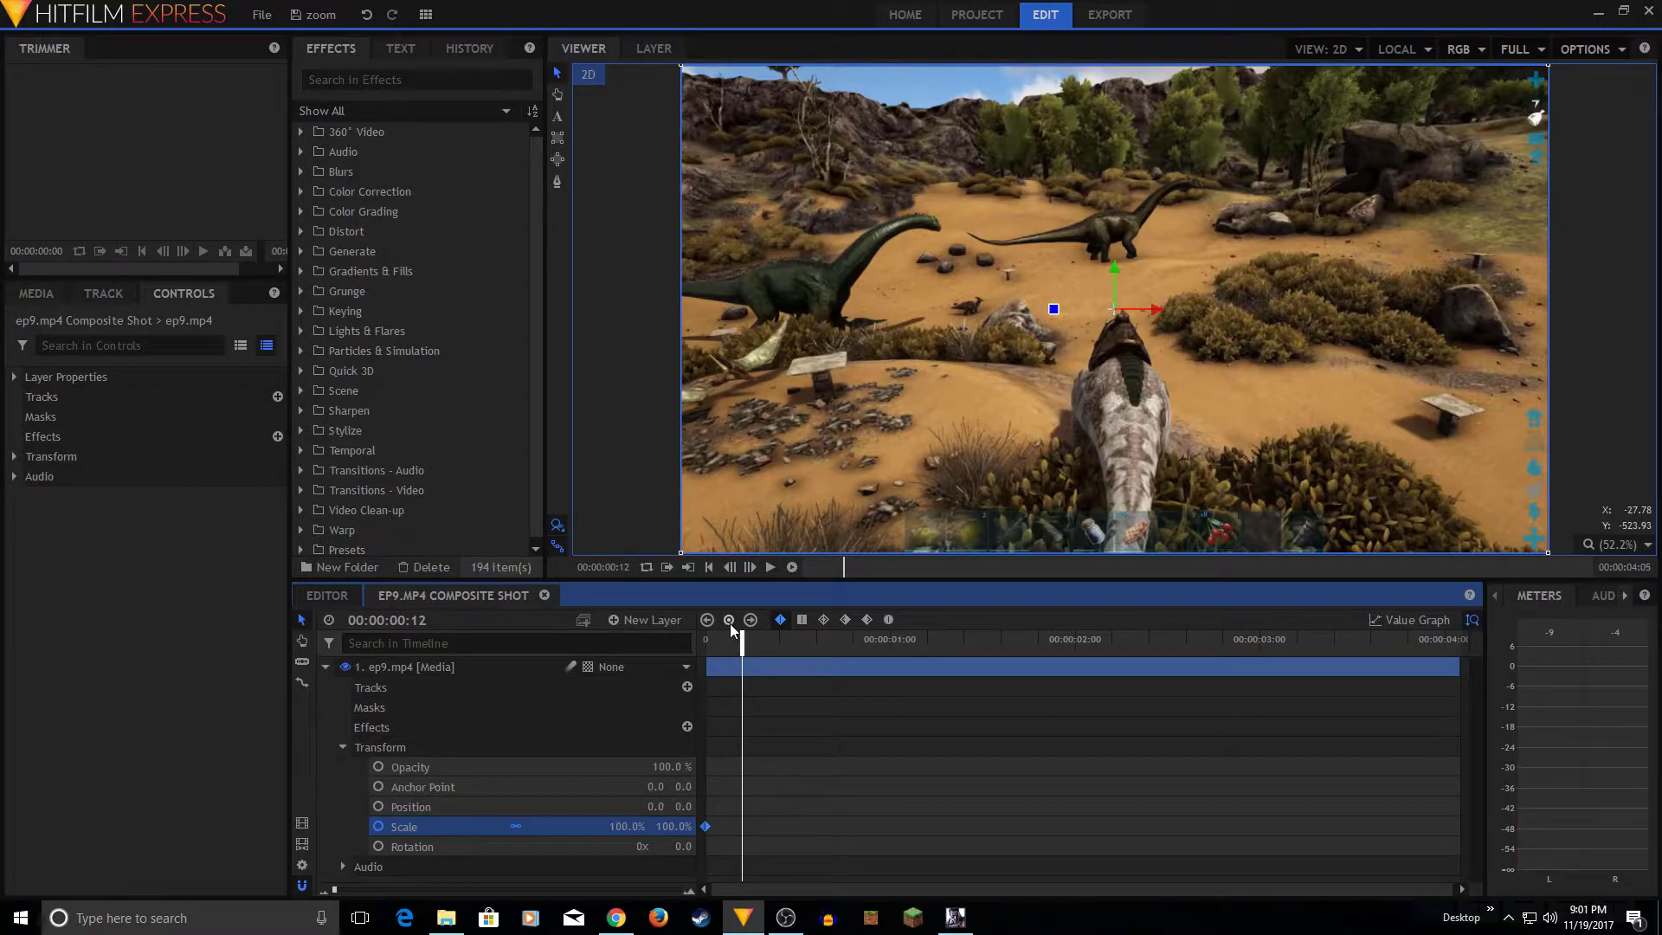
{"action": "left_click", "coordinate": [728, 622]}
{"action": "left_click_drag", "start_coordinate": [613, 826], "coordinate": [643, 827]}
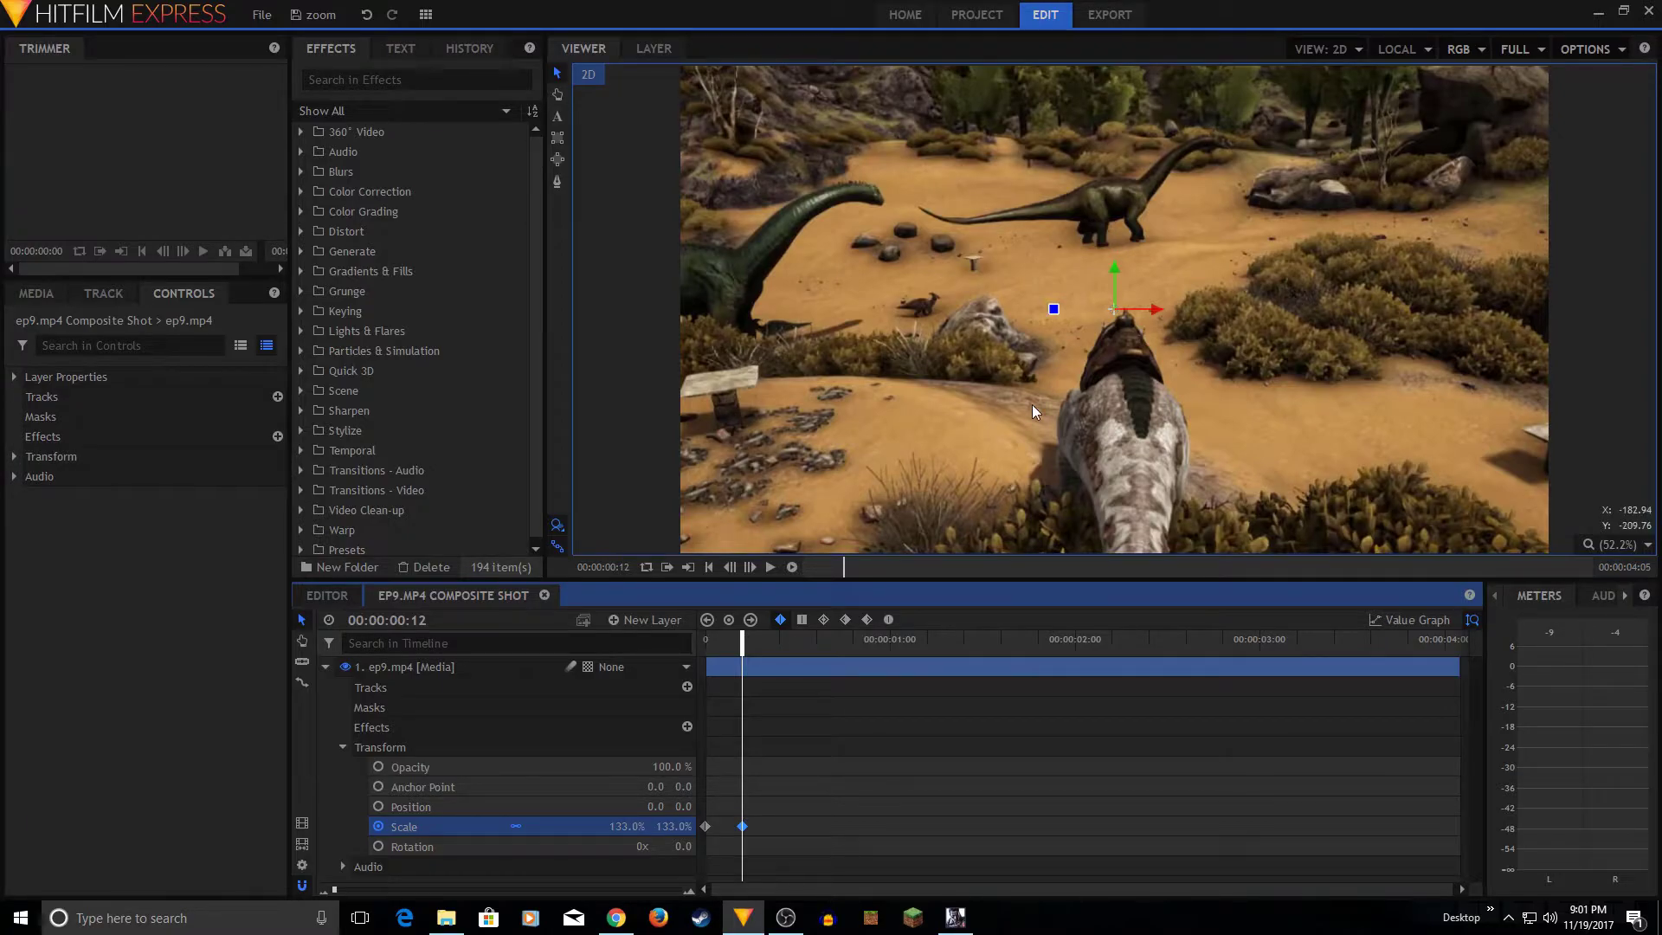
{"action": "left_click_drag", "start_coordinate": [616, 826], "coordinate": [631, 826]}
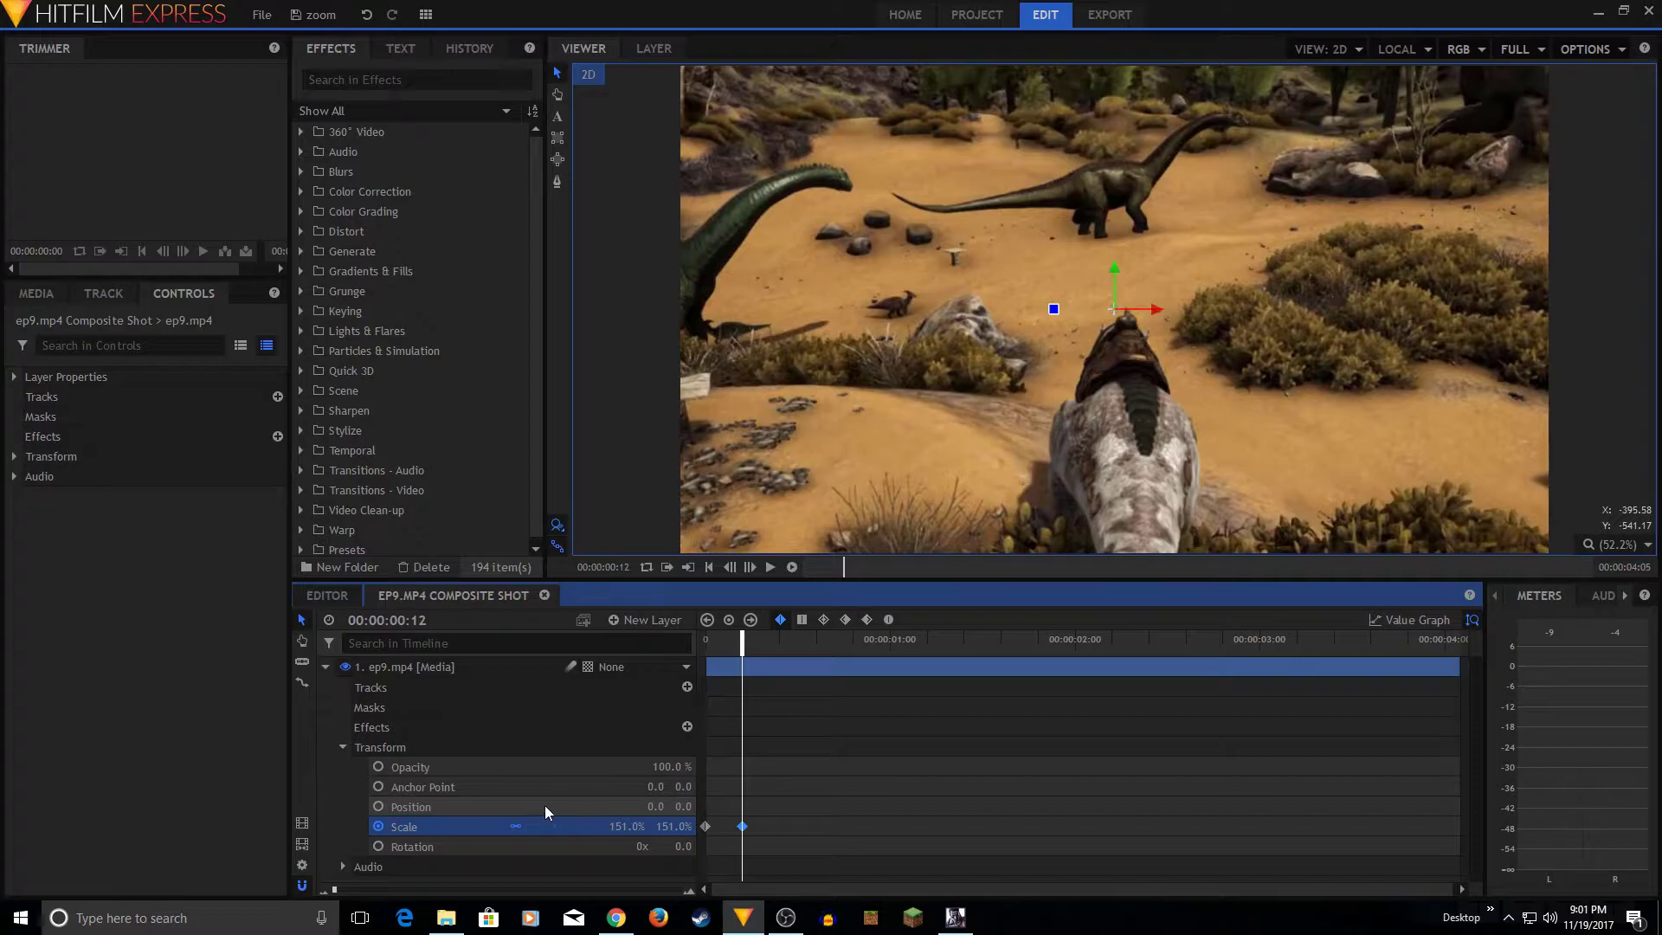
Step: At twelve frames, keyframe Position at 28.7, -438.6 and raise Scale to 219% to frame the dinosaur
{"action": "left_click", "coordinate": [566, 809]}
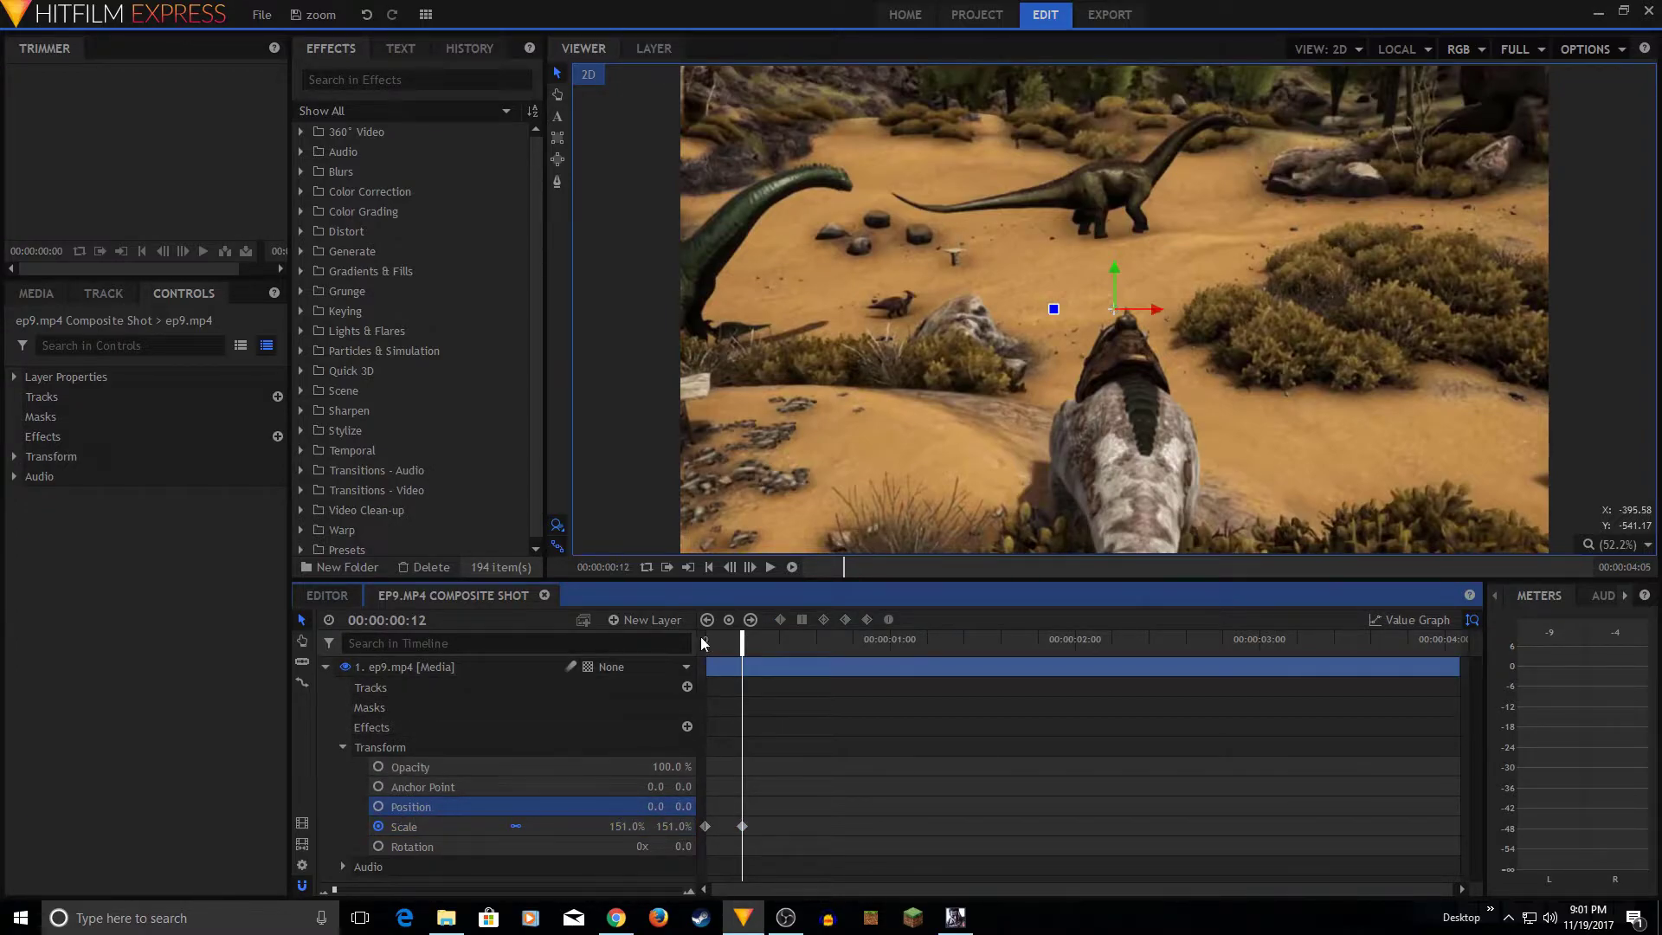
{"action": "left_click", "coordinate": [378, 806]}
{"action": "left_click_drag", "start_coordinate": [1157, 319], "coordinate": [1164, 428]}
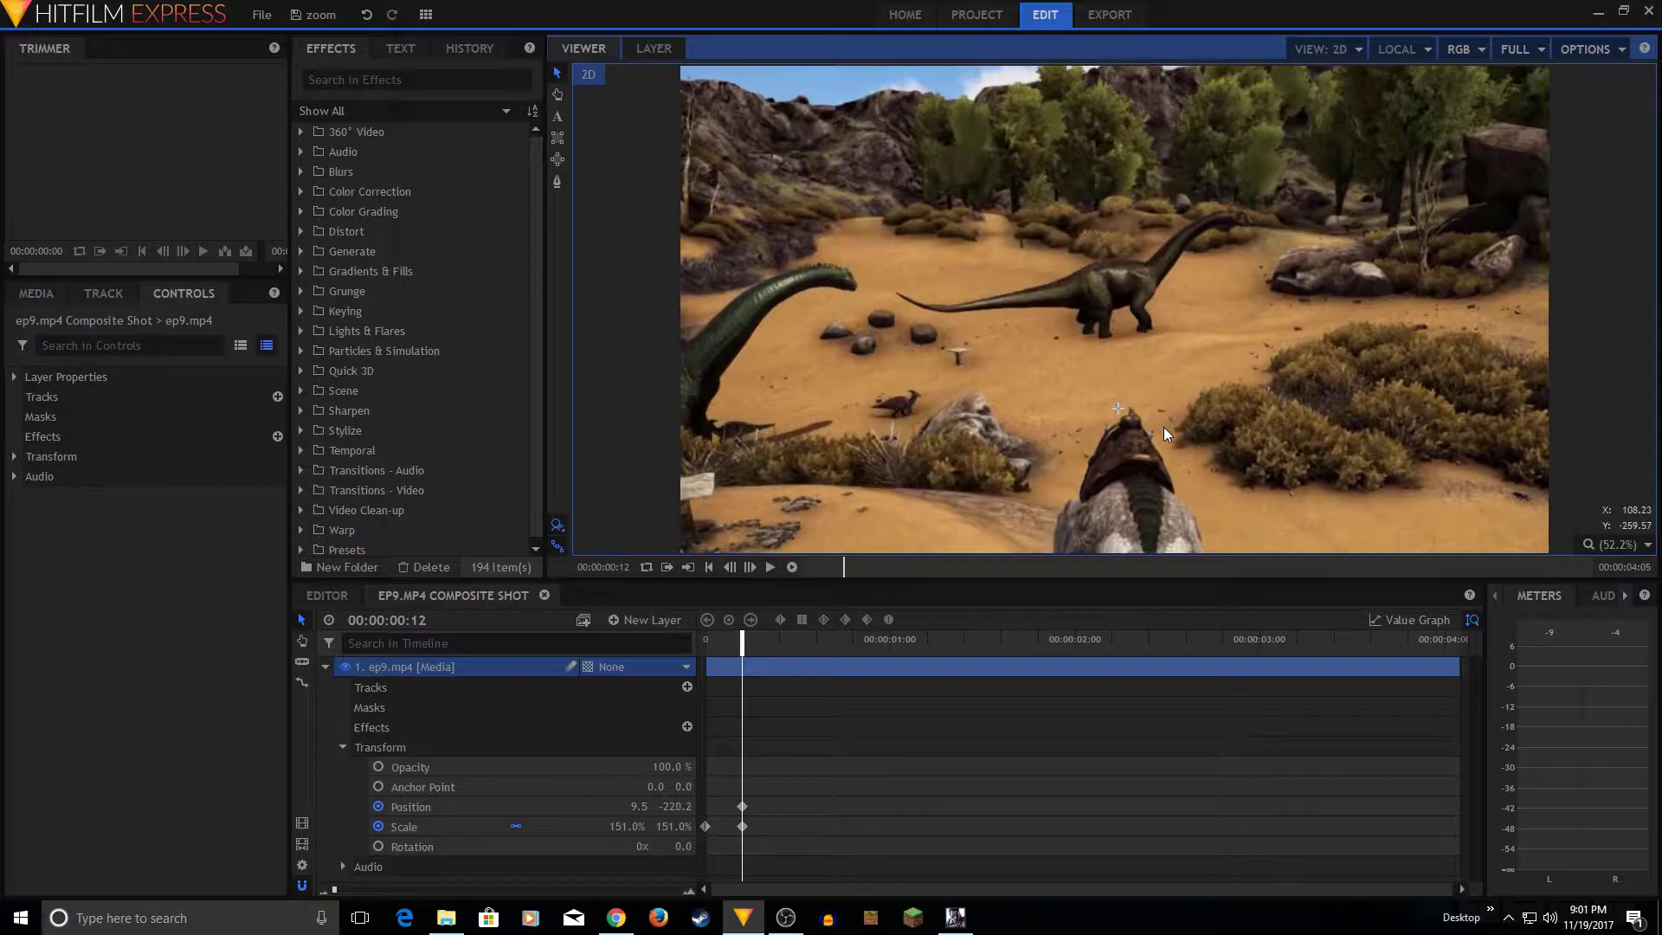
{"action": "left_click", "coordinate": [739, 824]}
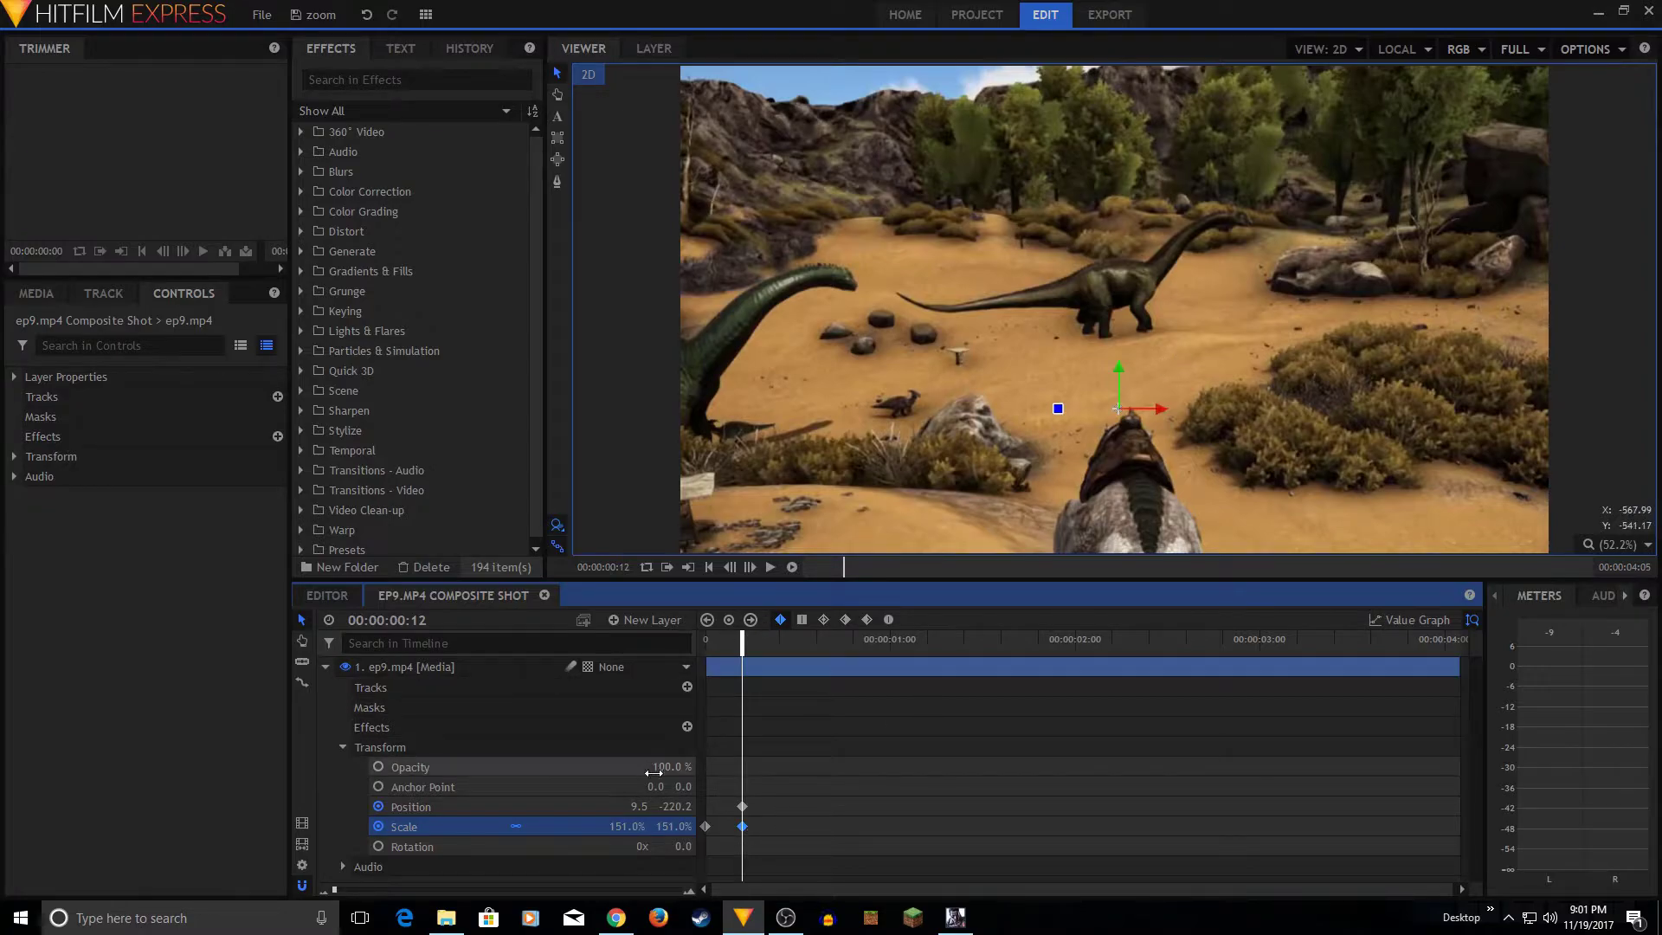
{"action": "left_click_drag", "start_coordinate": [627, 826], "coordinate": [684, 826]}
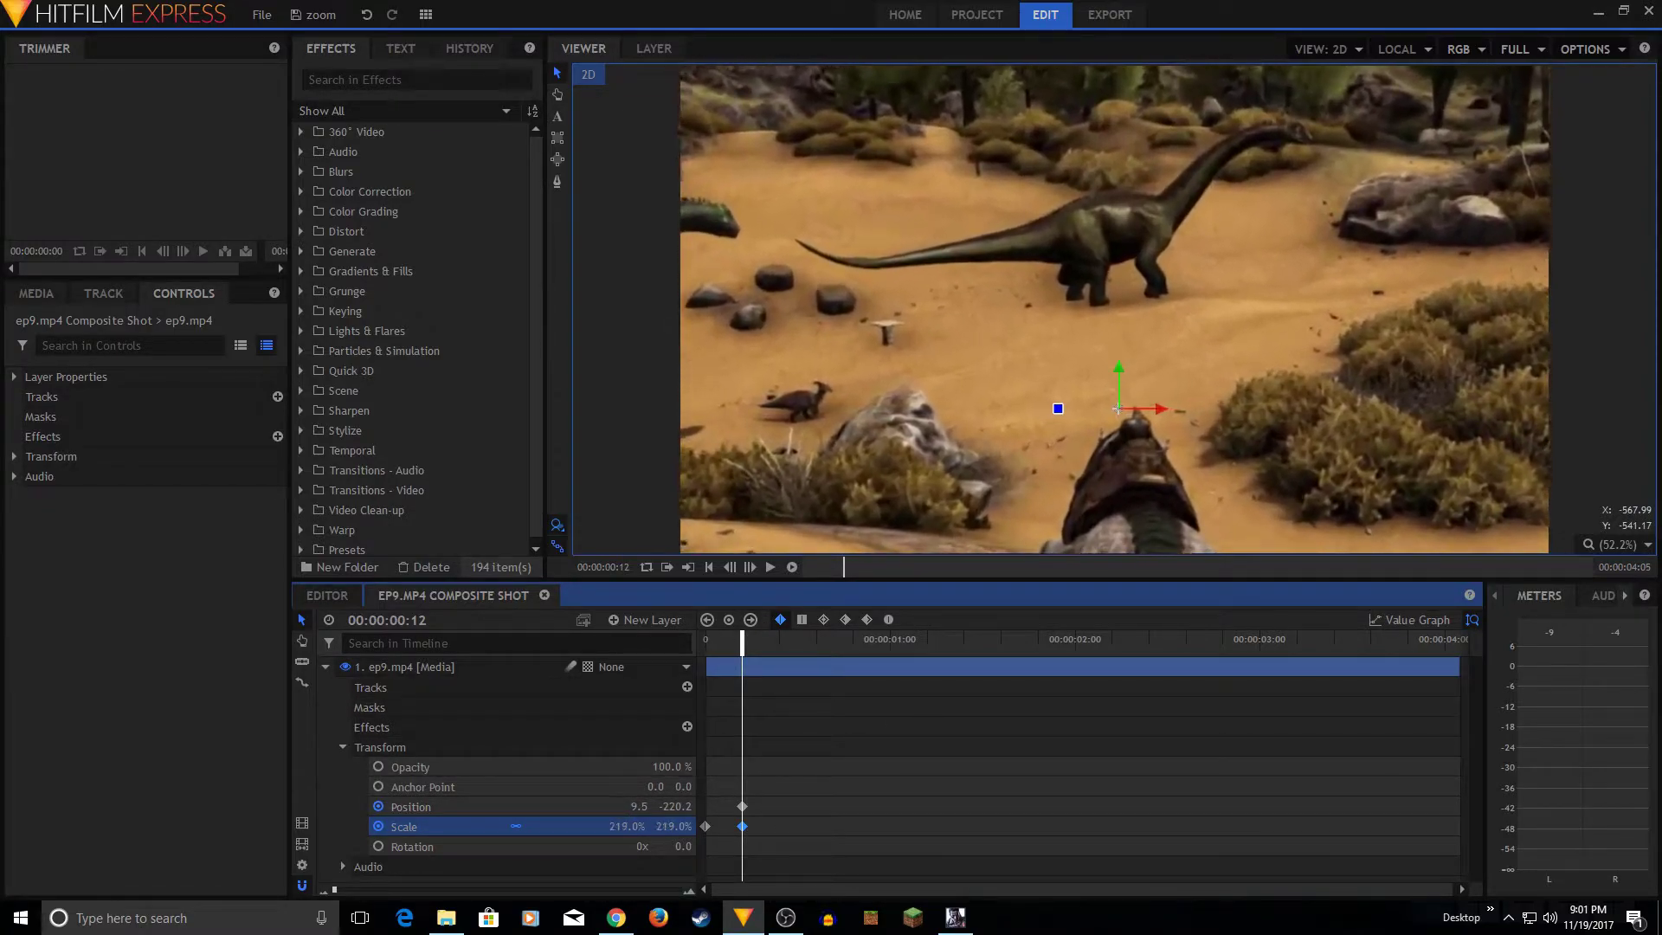
{"action": "left_click", "coordinate": [740, 808]}
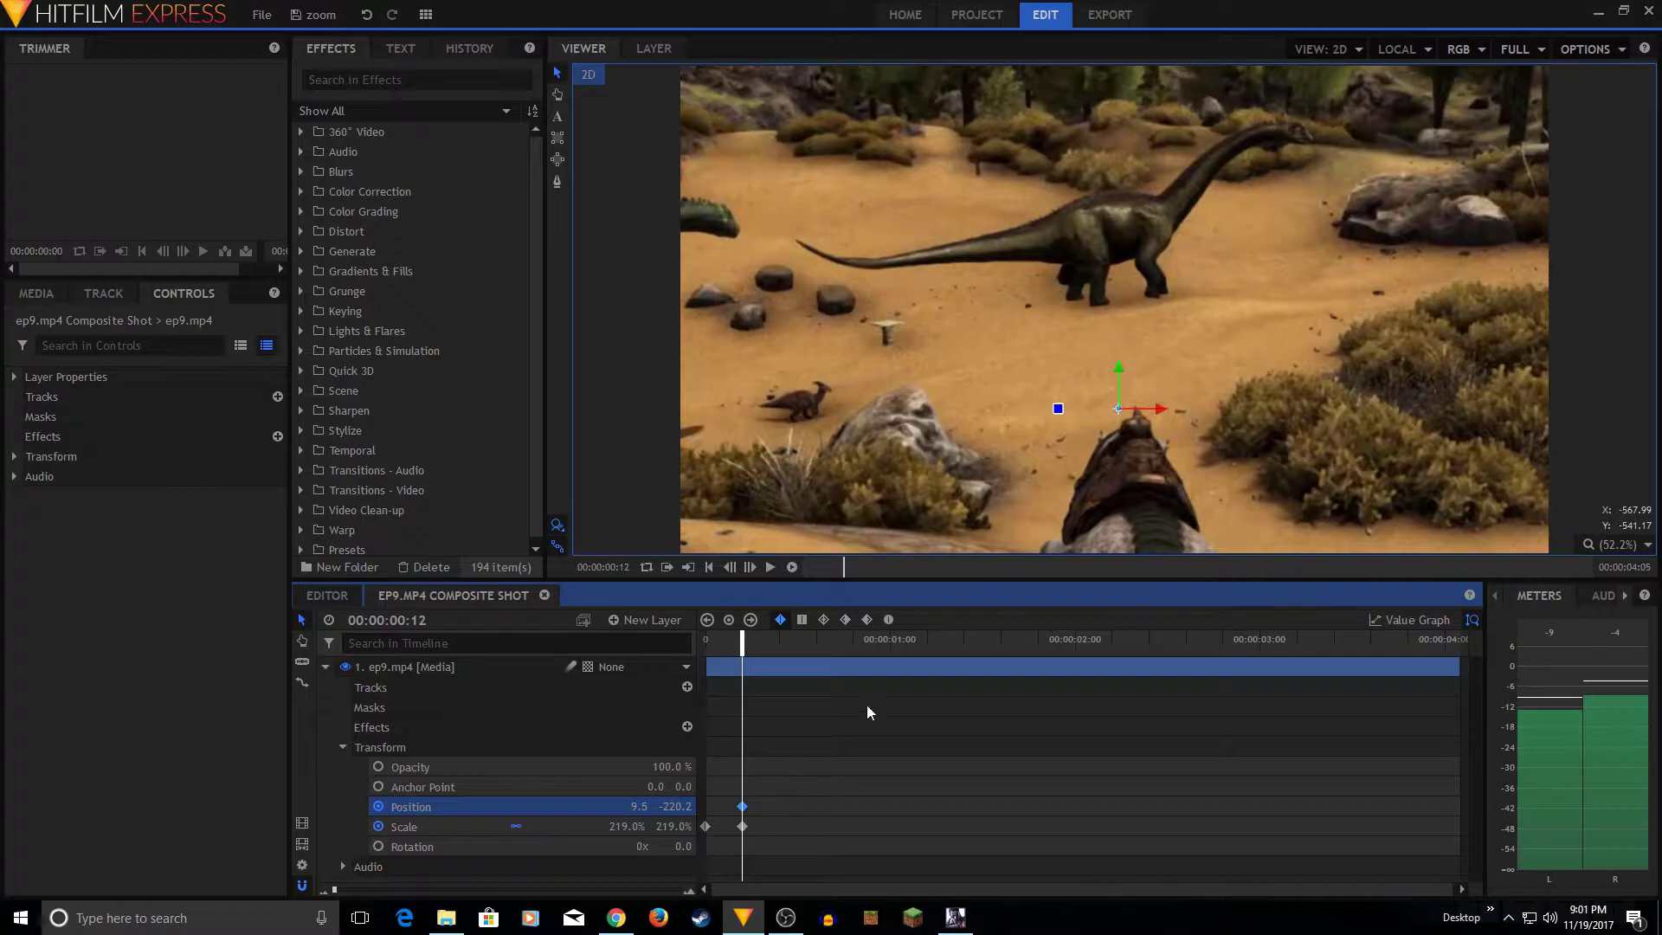
{"action": "left_click_drag", "start_coordinate": [1171, 325], "coordinate": [1181, 429]}
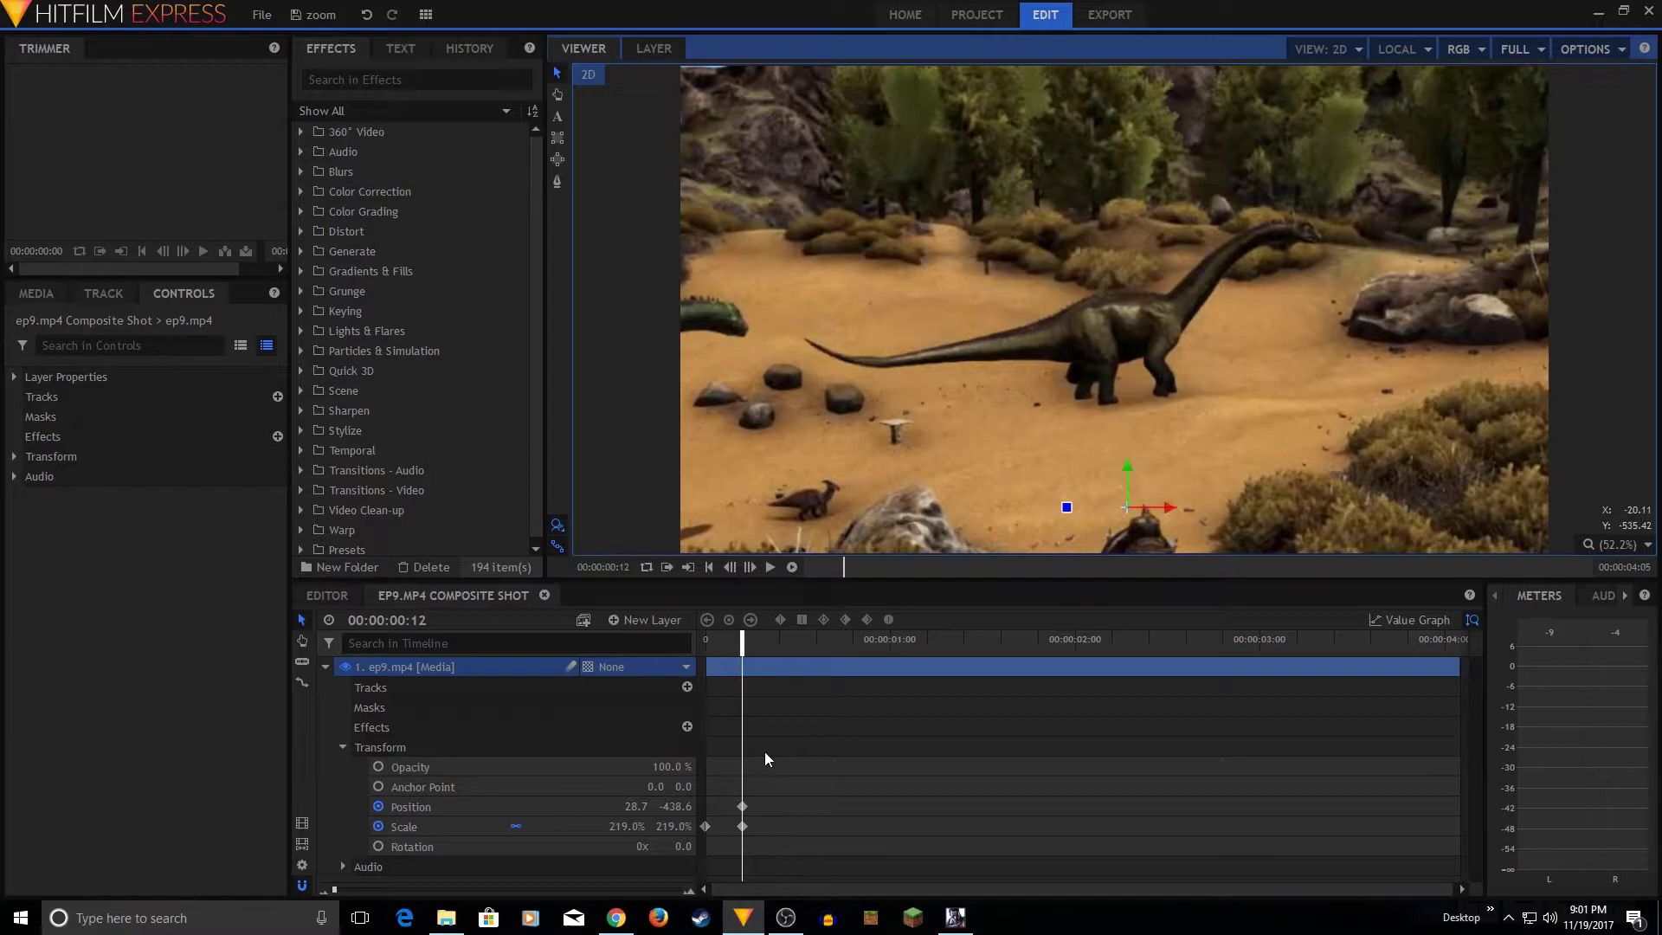
{"action": "left_click", "coordinate": [890, 644]}
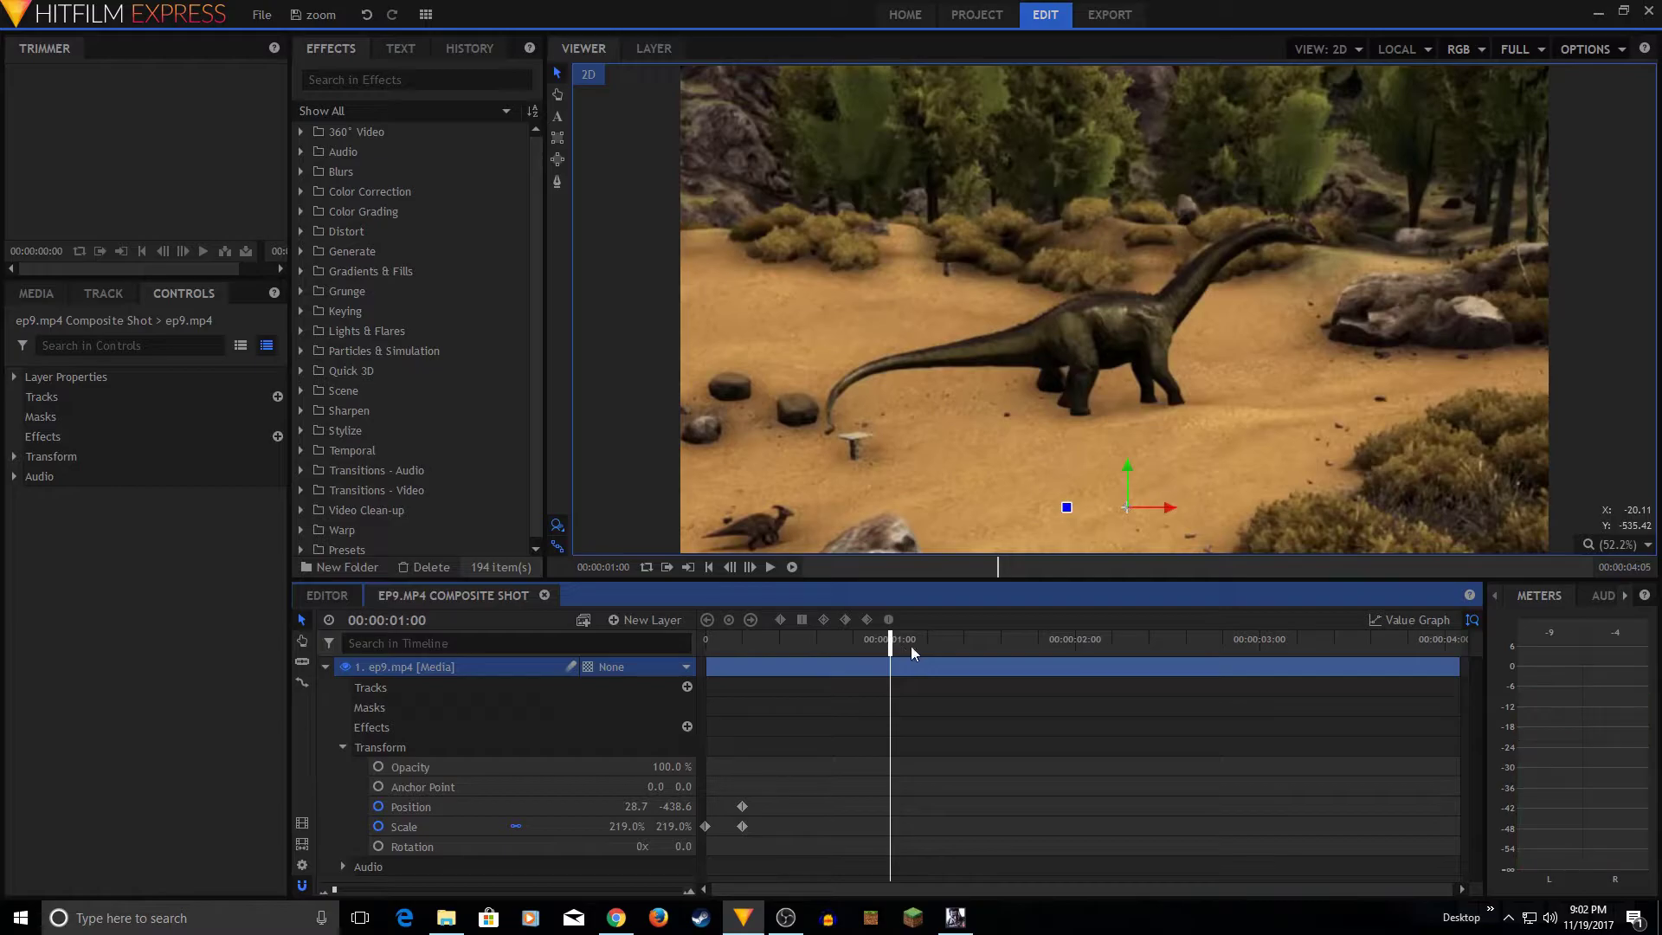
Step: Add a Scale keyframe at 00:00:01:00 that enlarges the layer to 290%
{"action": "left_click", "coordinate": [1075, 648]}
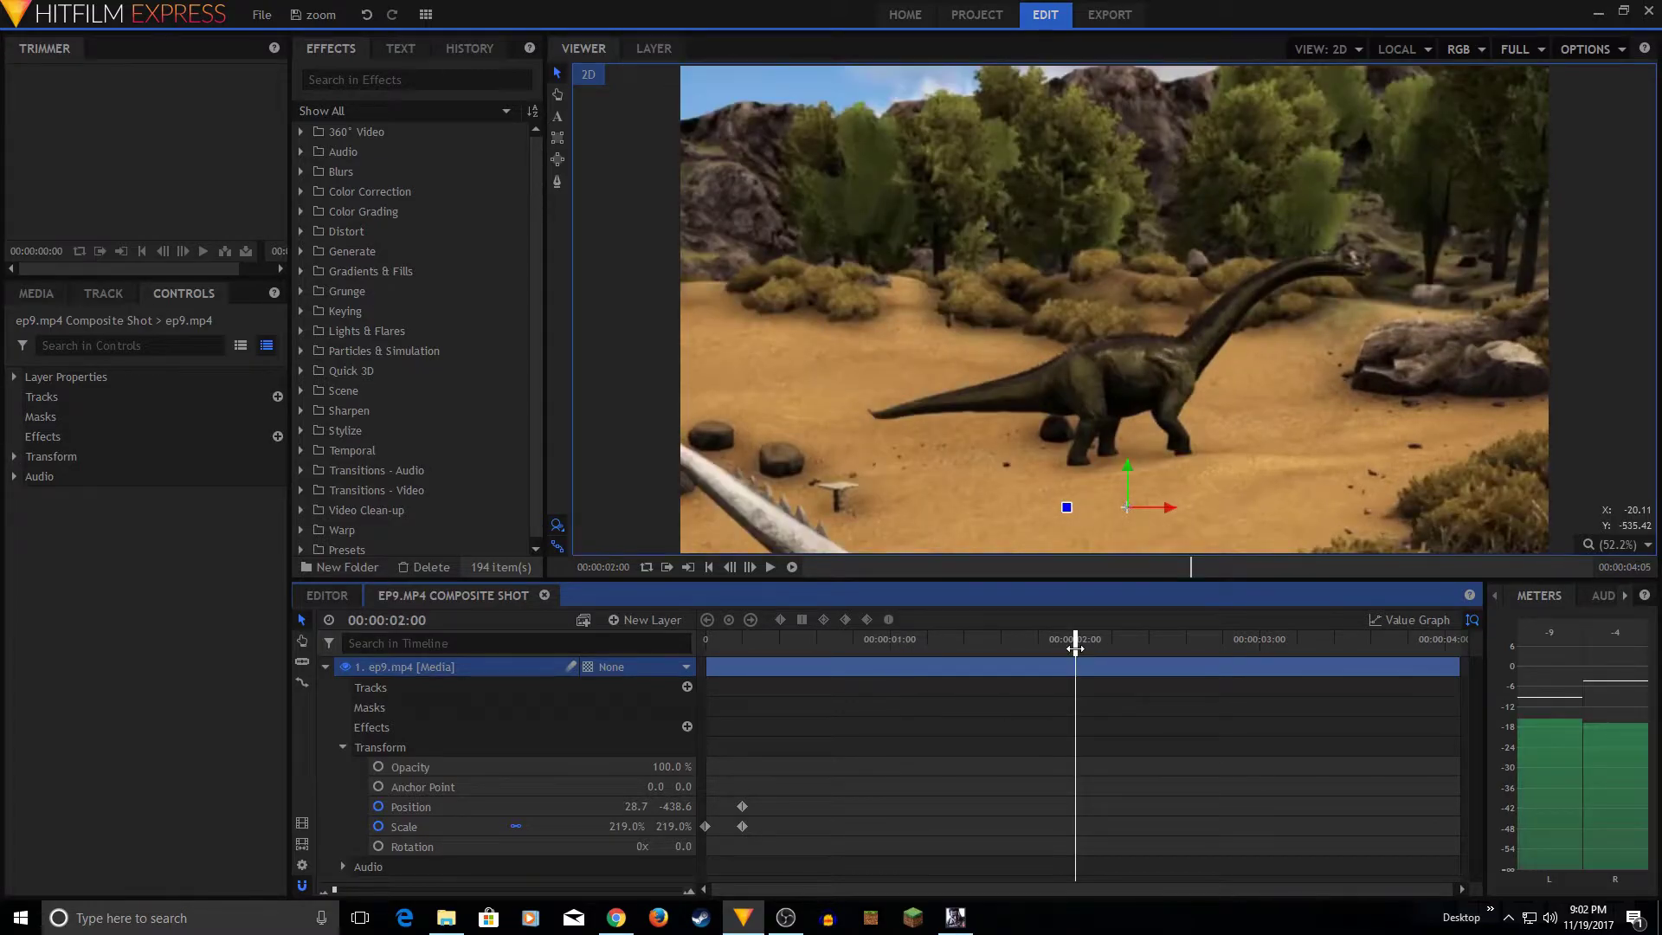
{"action": "left_click", "coordinate": [891, 648]}
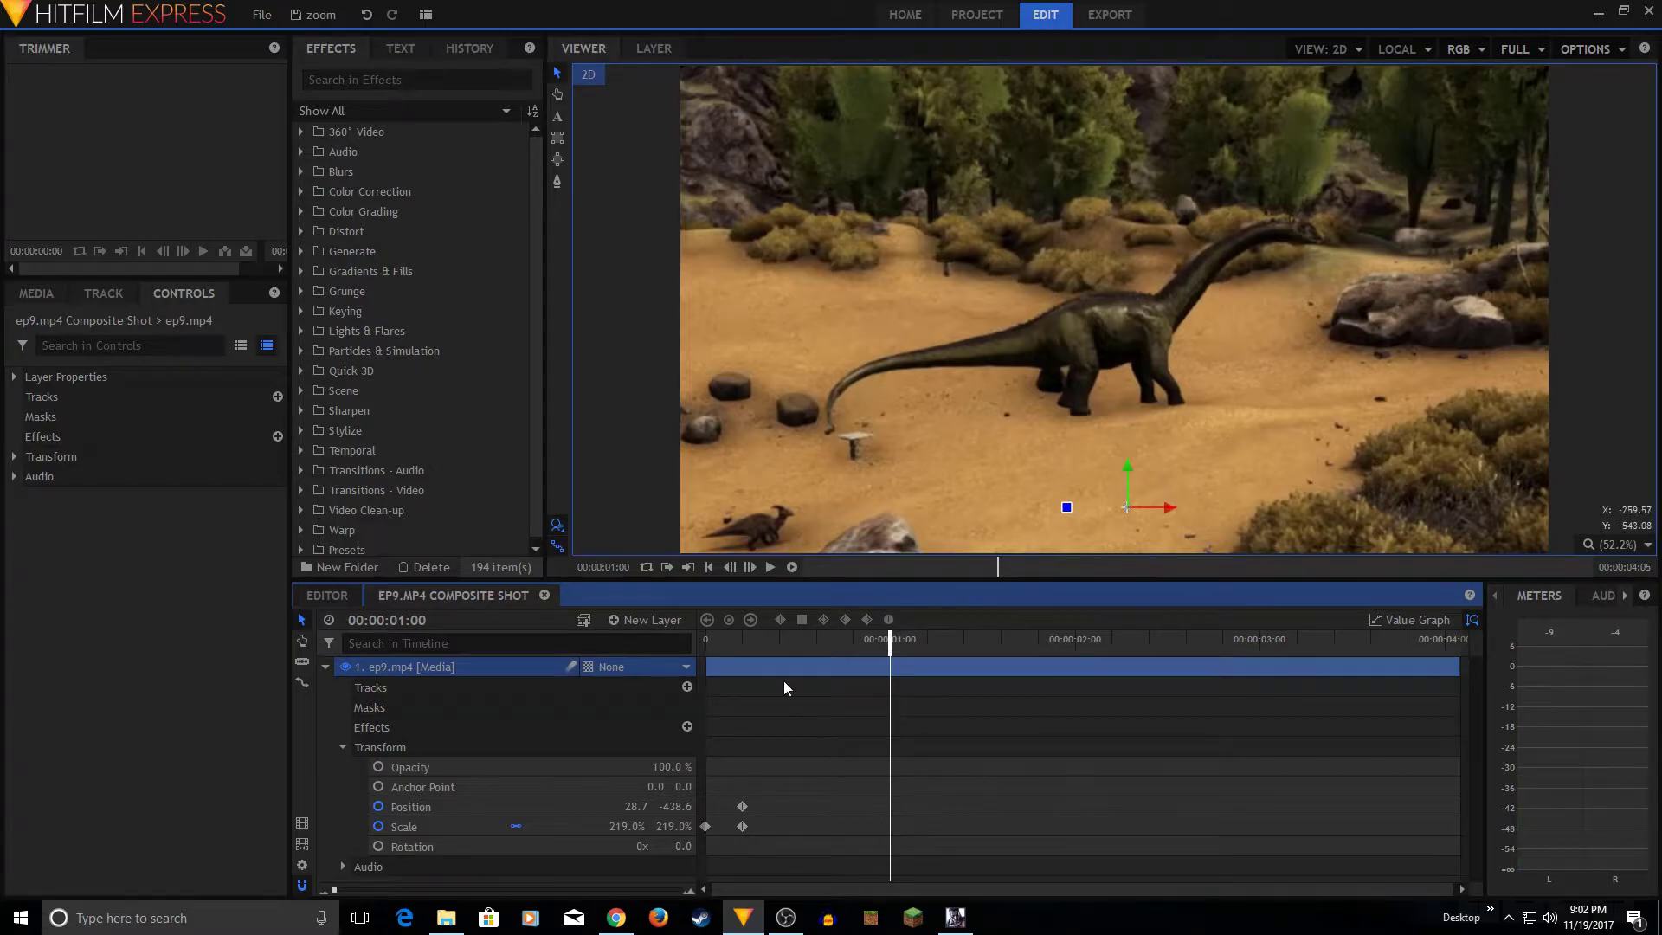
{"action": "left_click", "coordinate": [554, 824]}
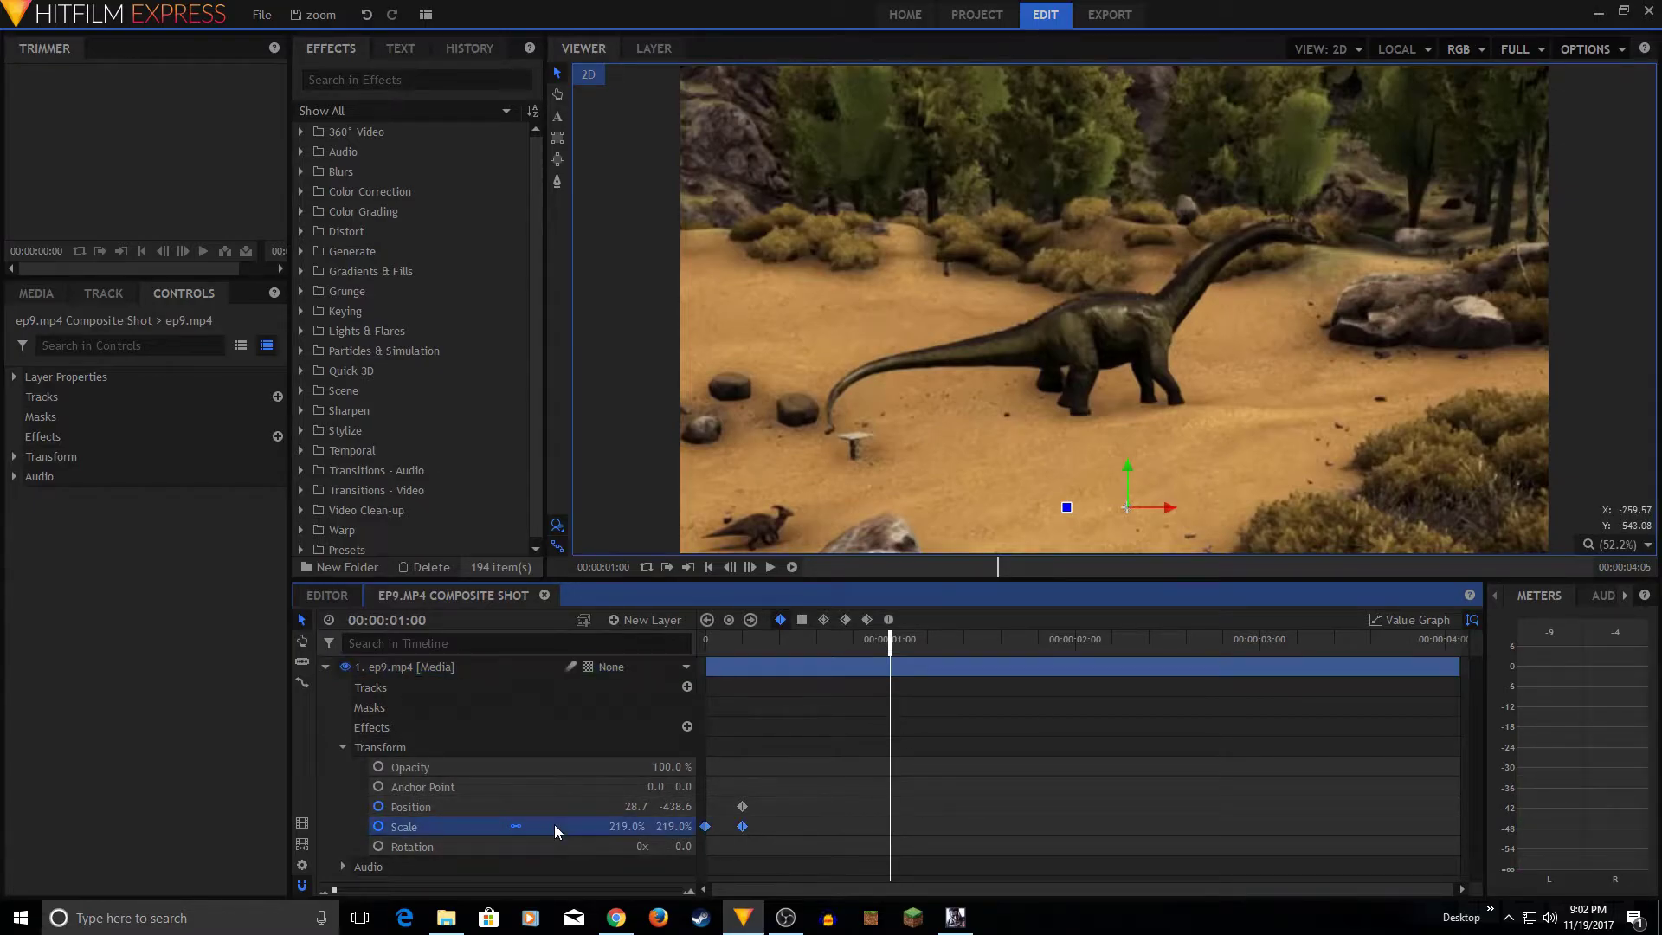
{"action": "left_click", "coordinate": [735, 618]}
{"action": "left_click_drag", "start_coordinate": [627, 826], "coordinate": [688, 826]}
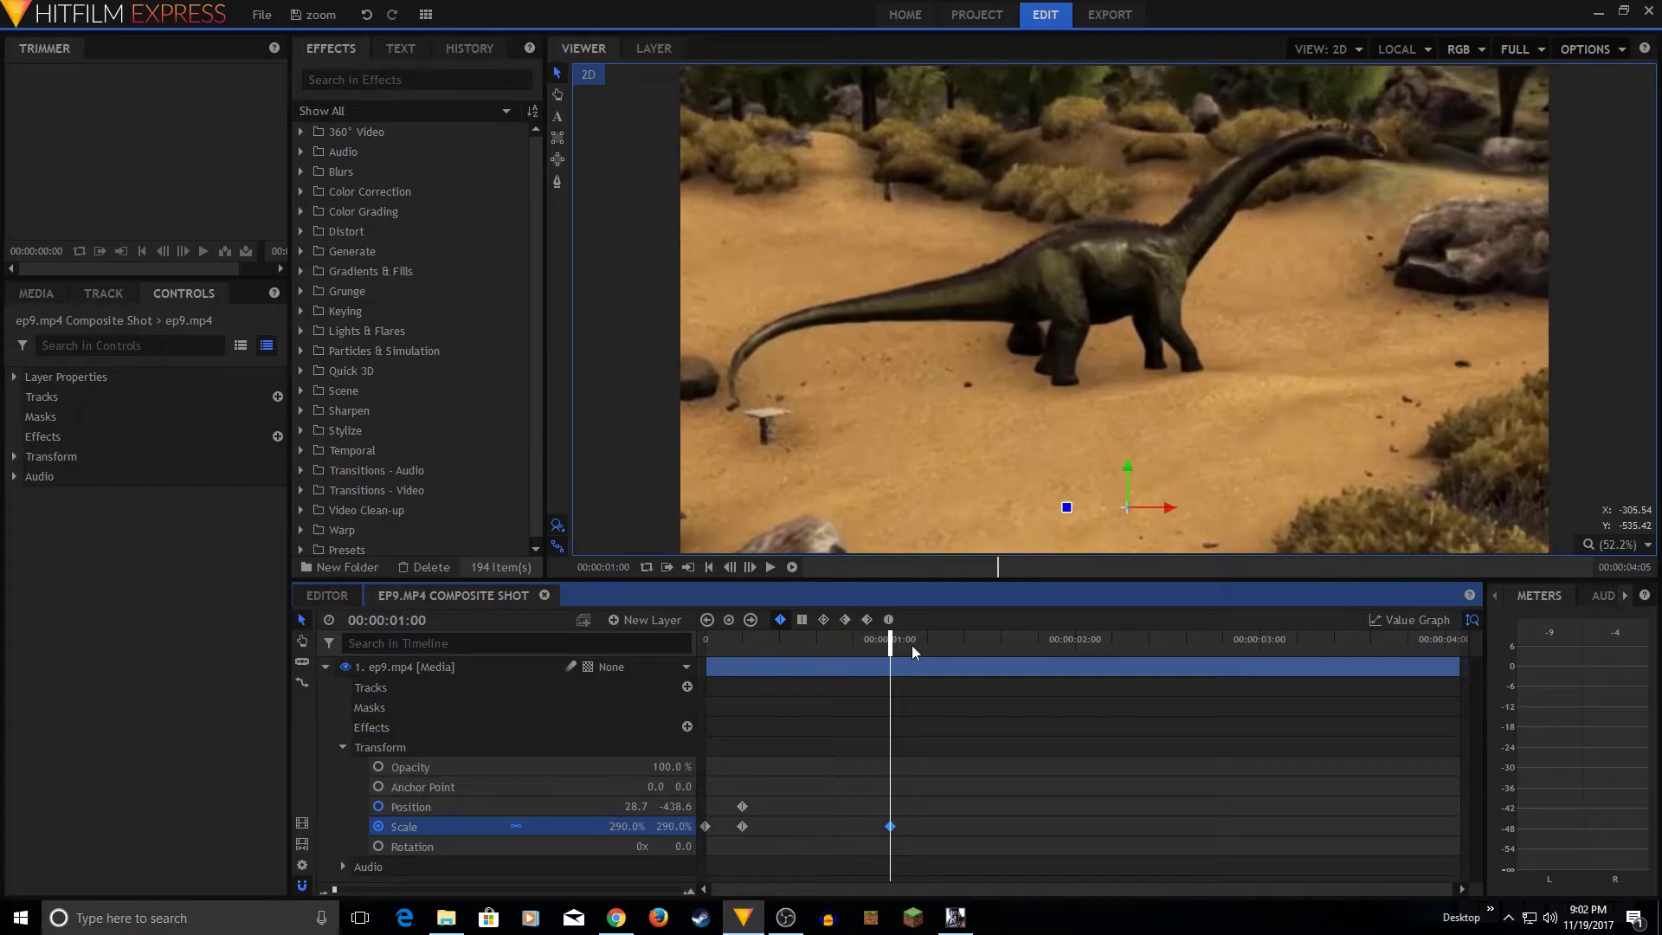
Step: Preview the frames at two seconds, three seconds, 00:00:02:24, 00:00:02:36 and 00:00:02:48
{"action": "left_click", "coordinate": [1075, 647]}
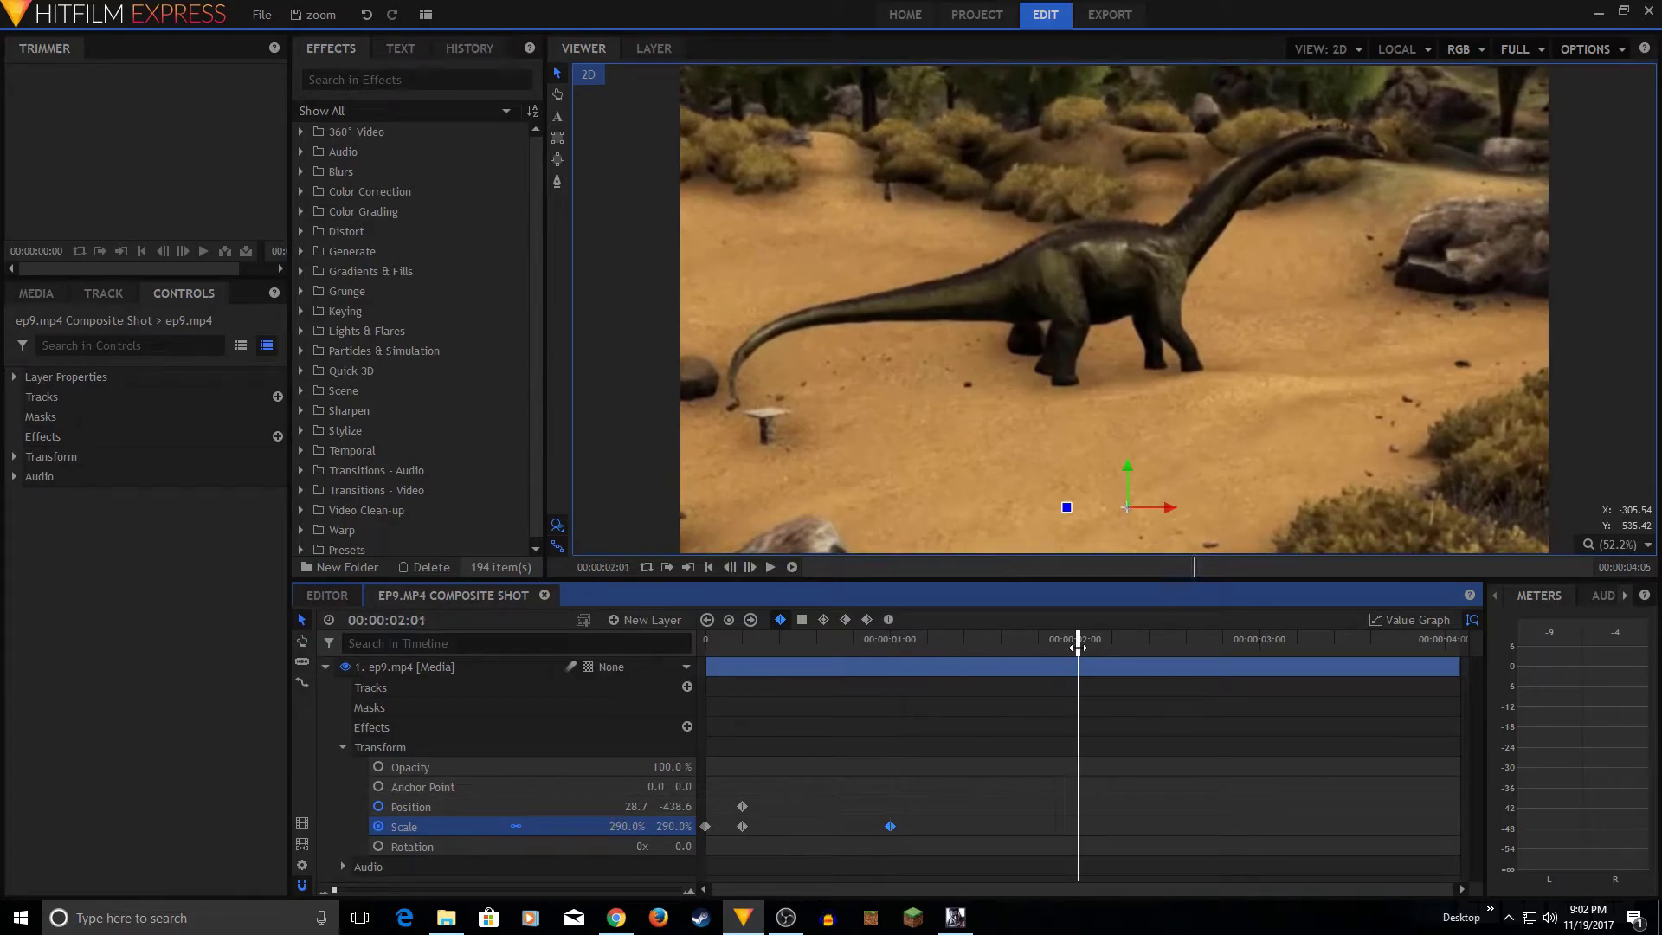
{"action": "left_click", "coordinate": [1260, 647]}
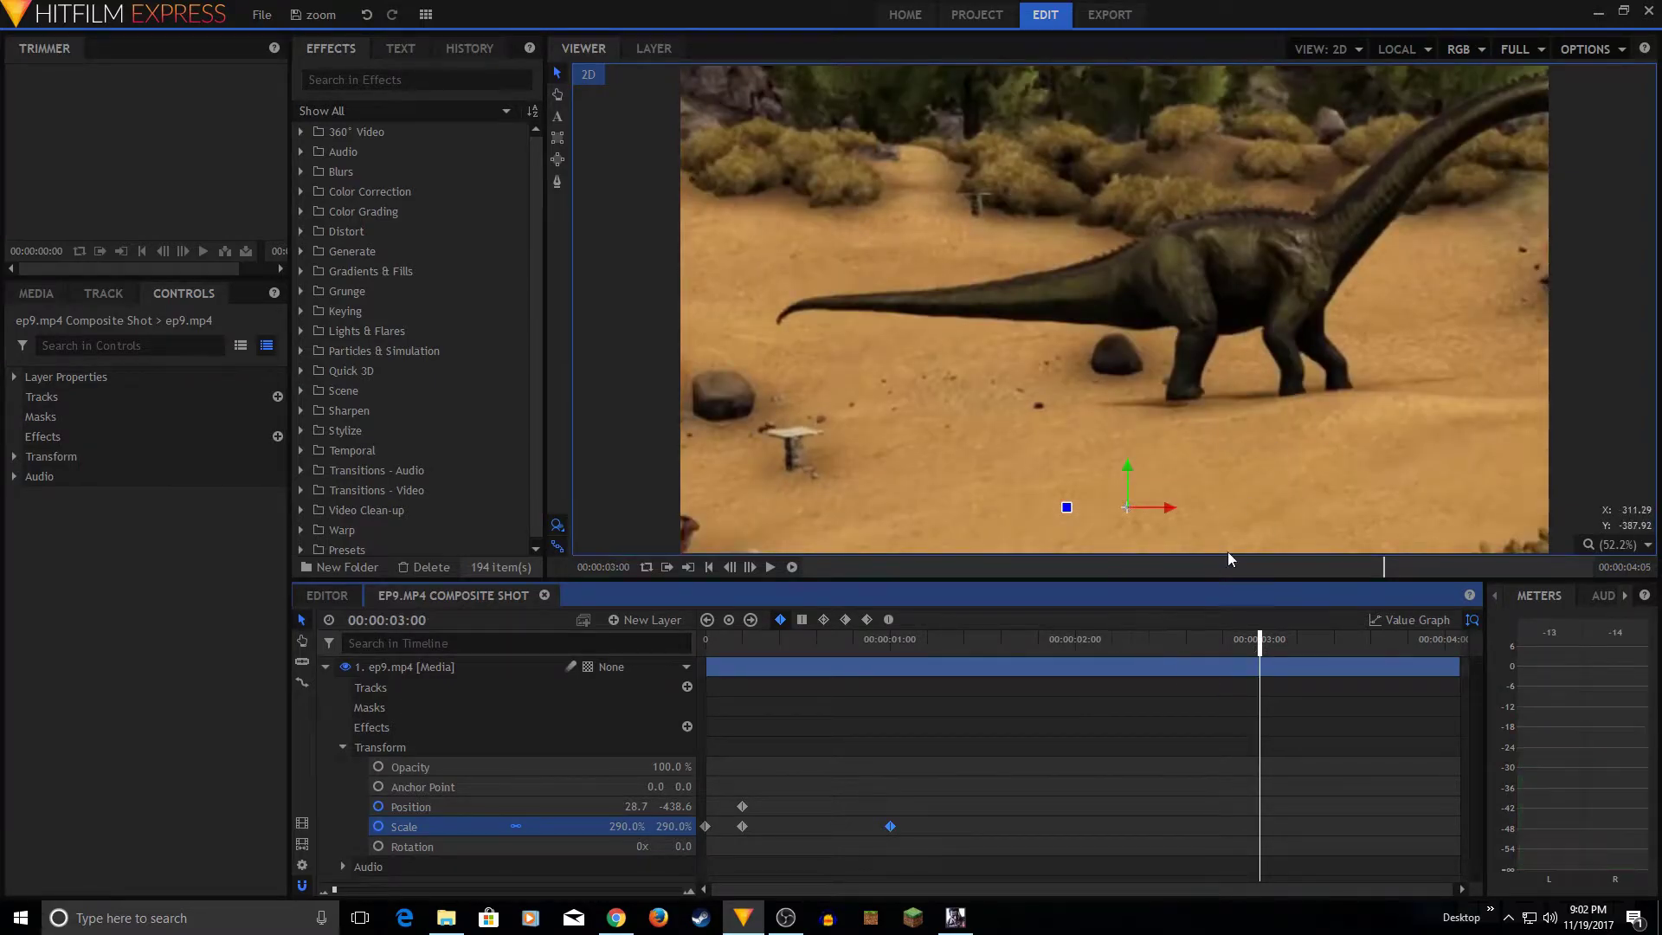
{"action": "left_click", "coordinate": [1149, 641]}
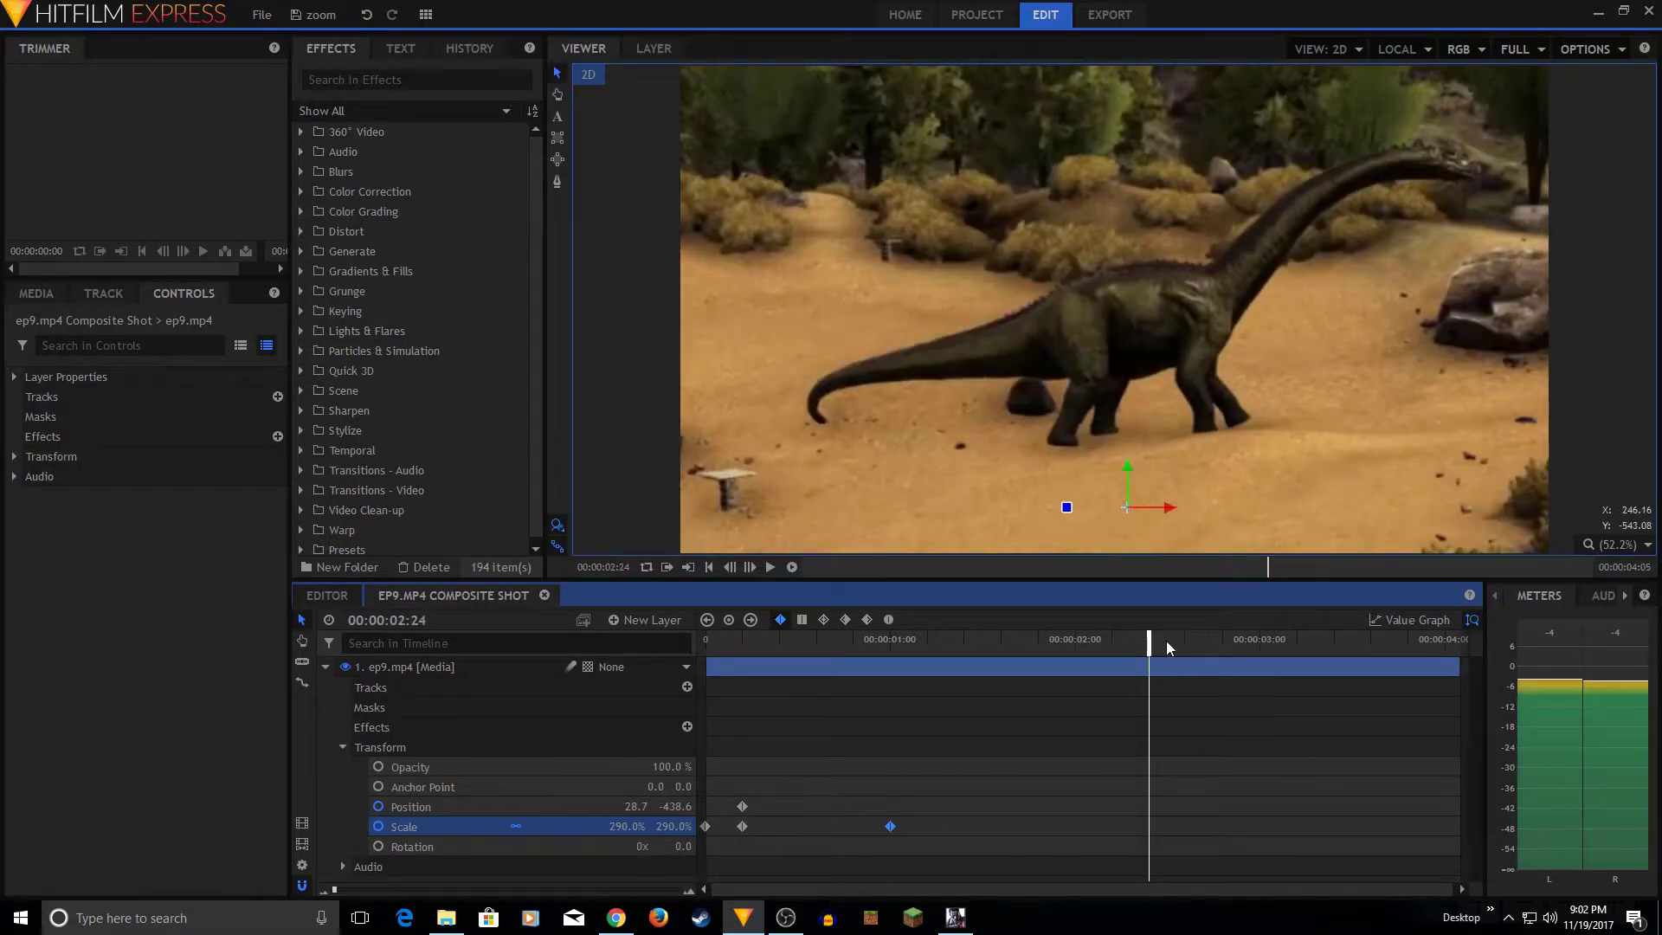
{"action": "left_click", "coordinate": [1187, 641]}
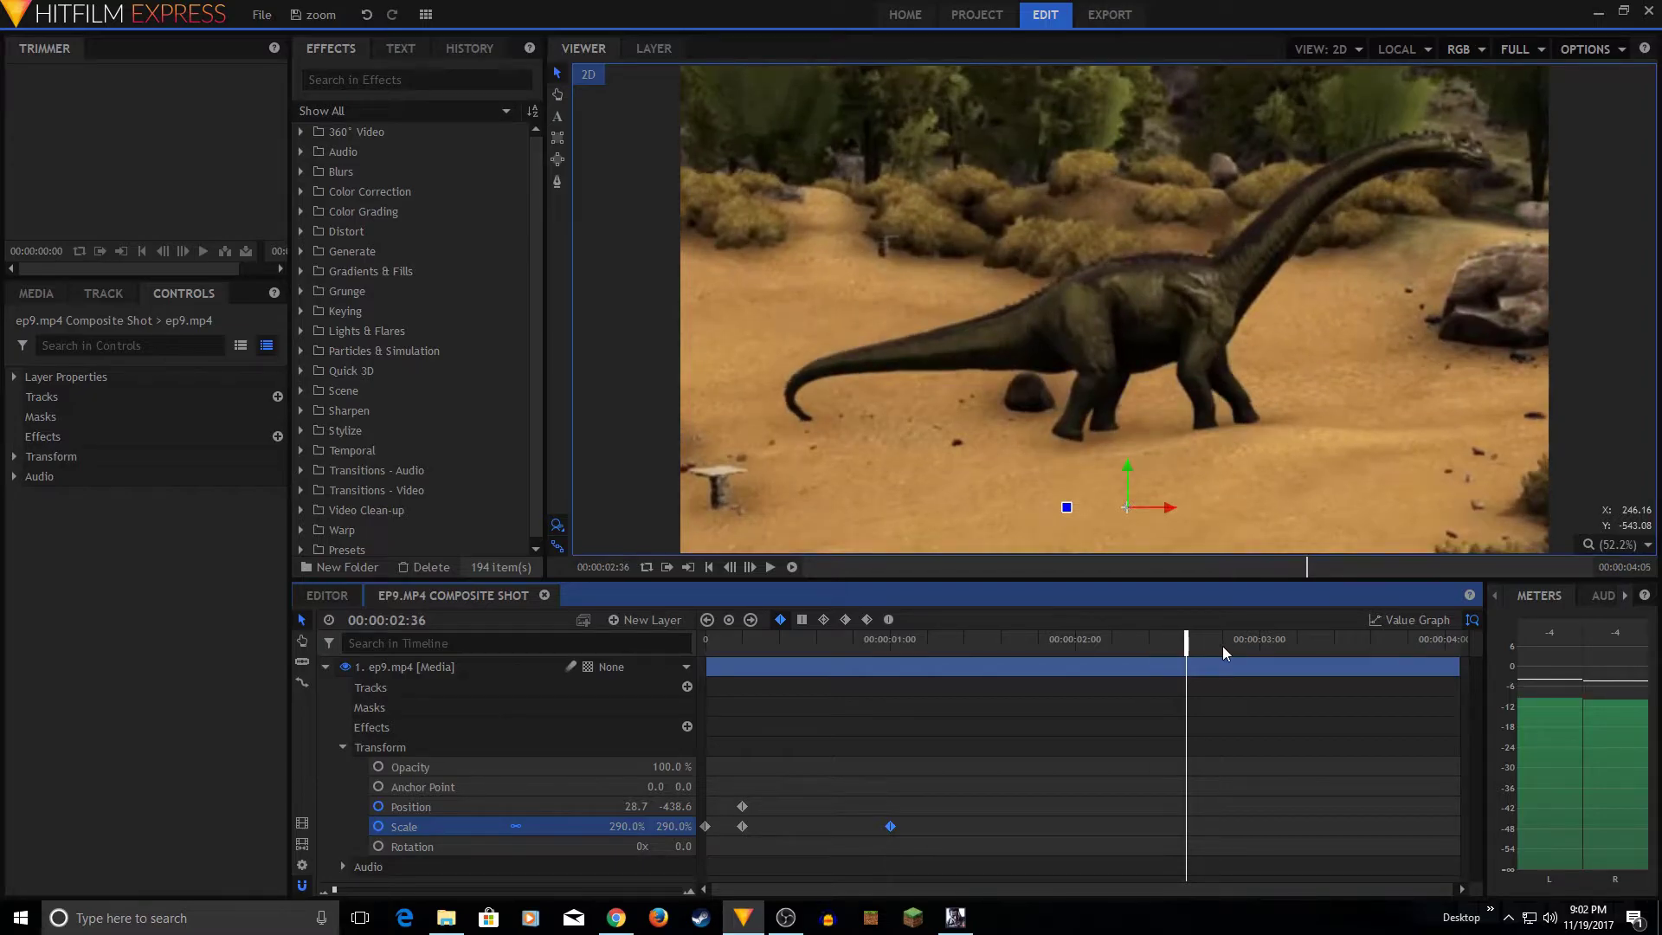
{"action": "left_click", "coordinate": [1222, 645]}
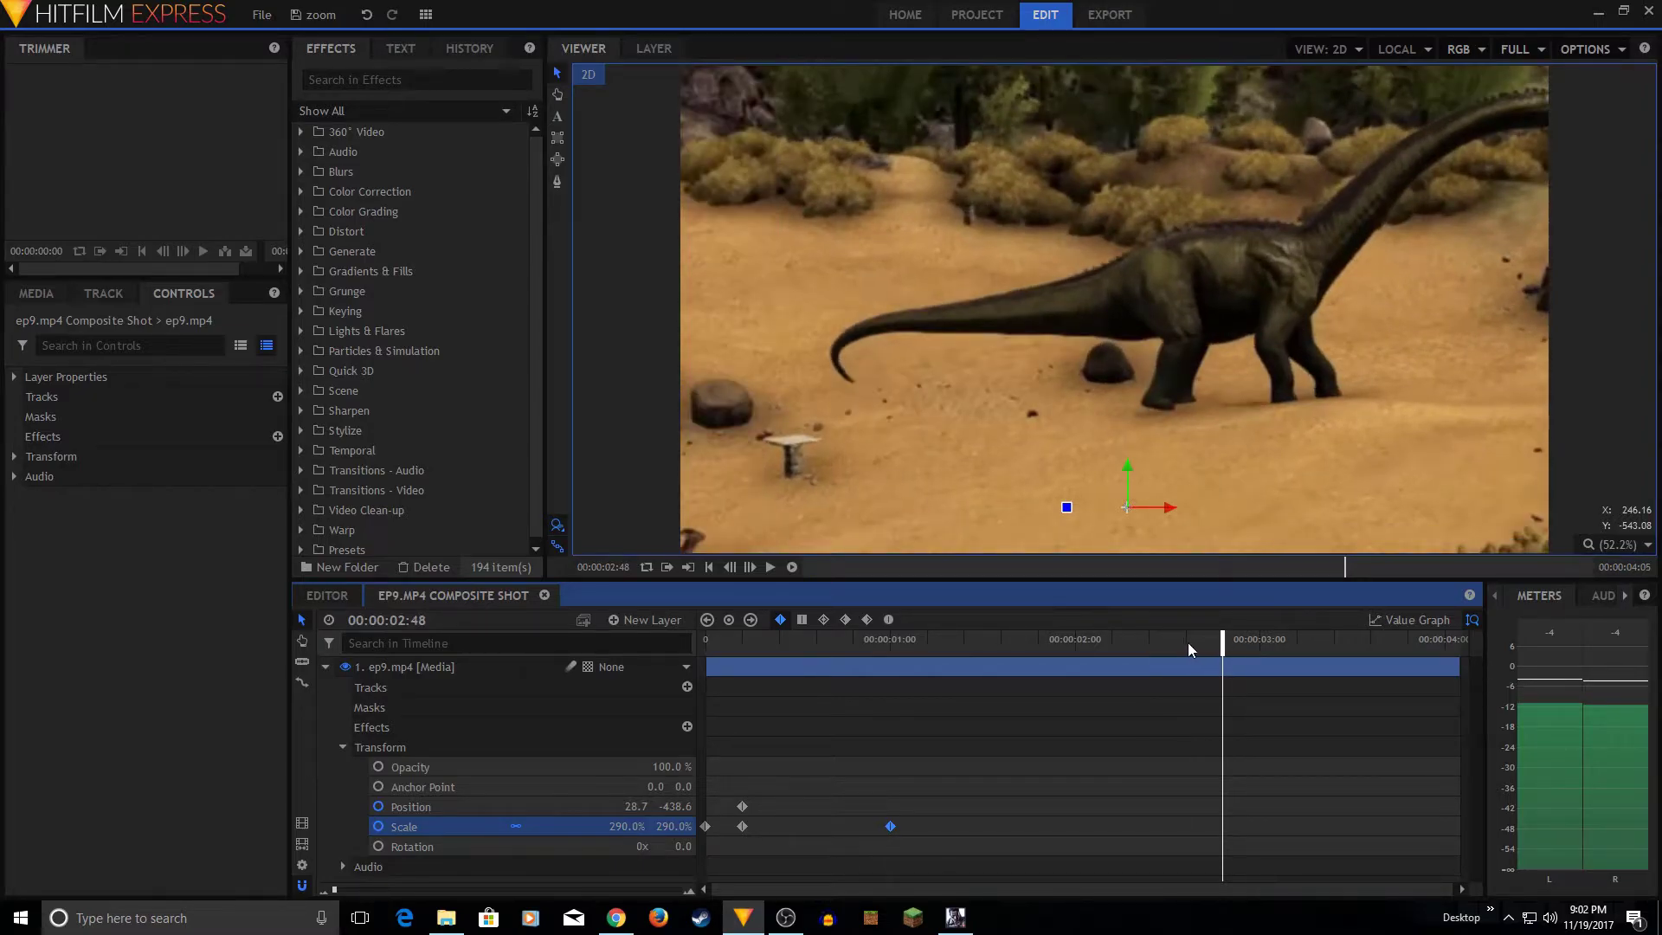
Step: Add a Position keyframe at 00:00:02:36 panning the layer to -149.4, -440.5 to follow the dinosaur
{"action": "left_click", "coordinate": [1188, 641]}
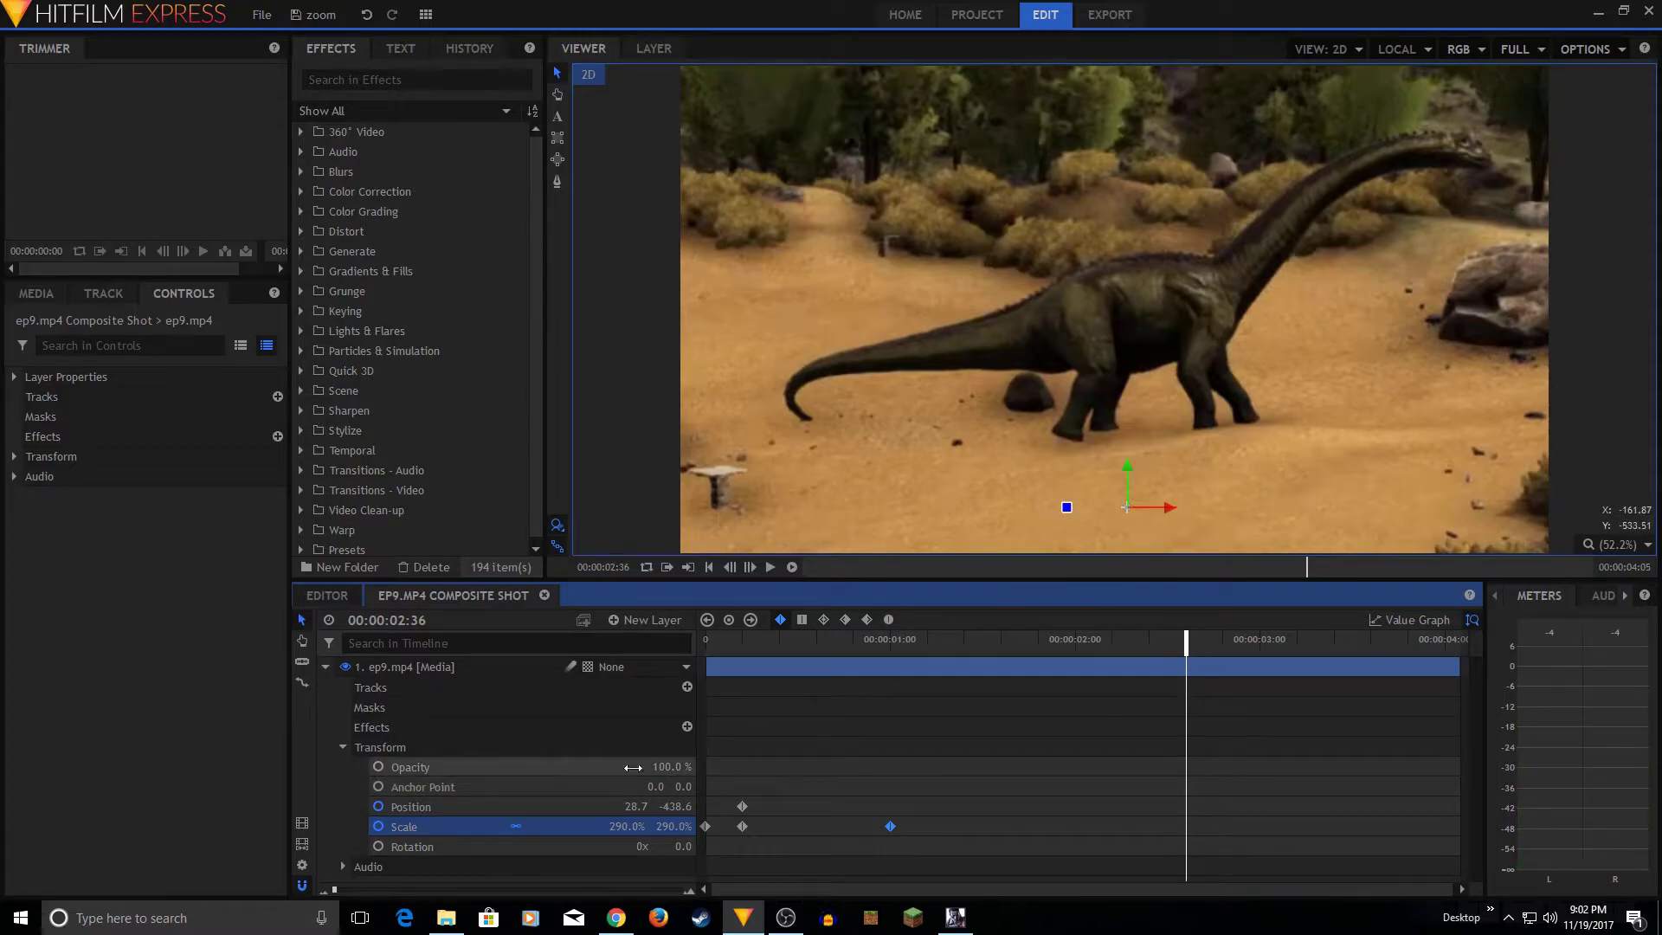
{"action": "left_click", "coordinate": [530, 805]}
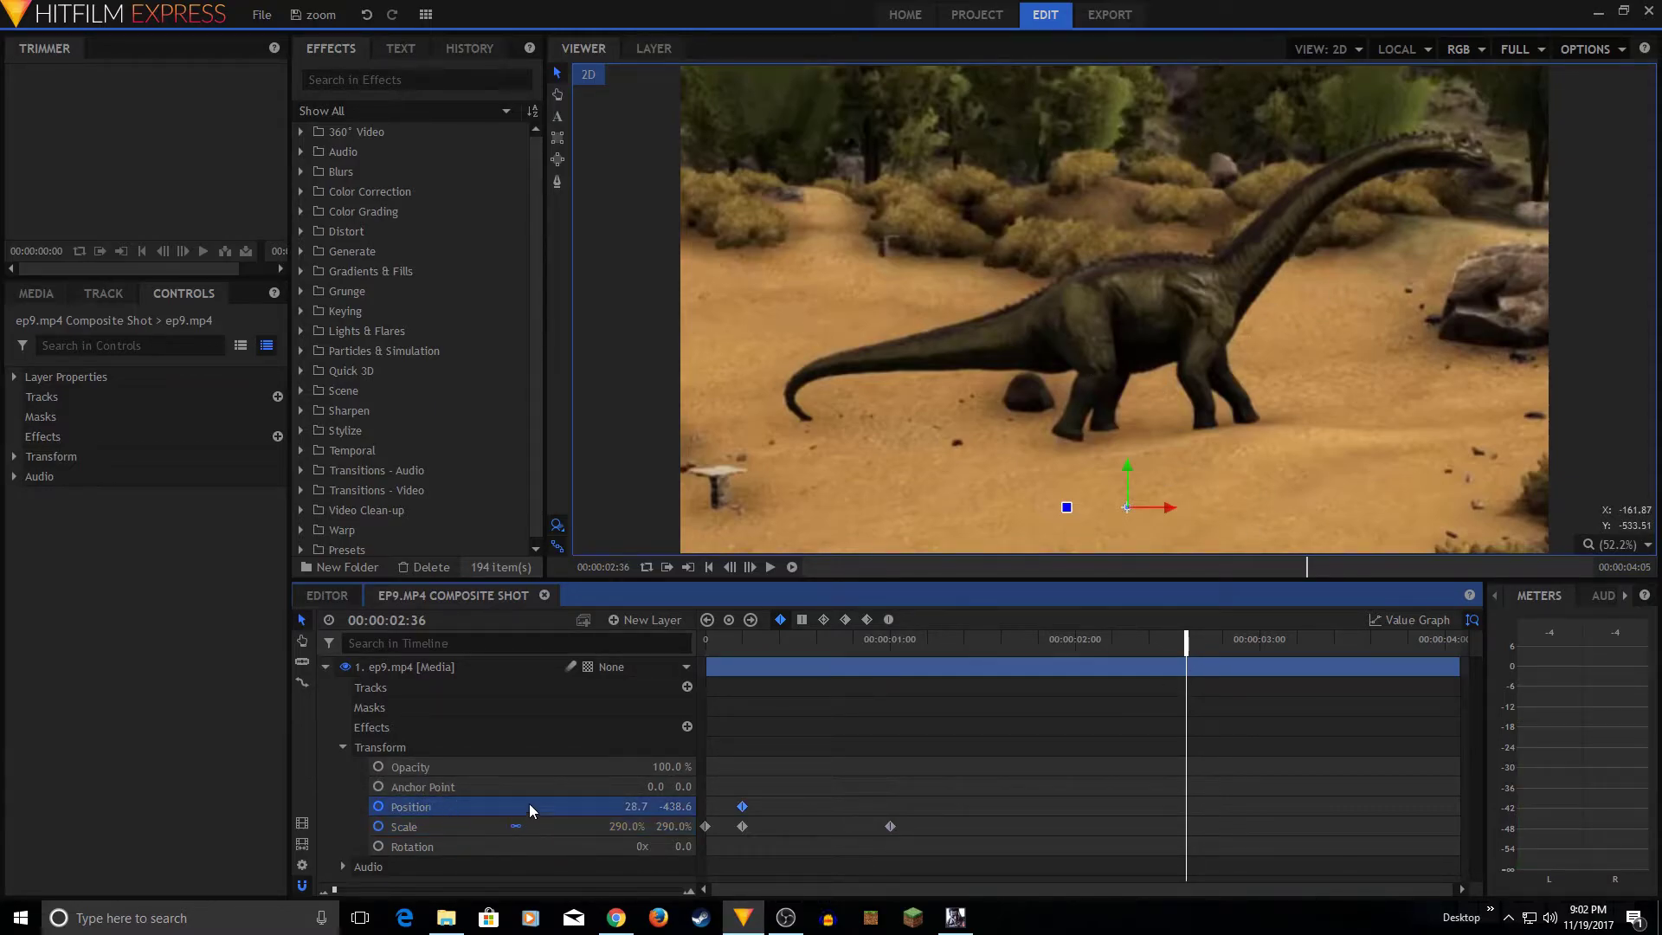
{"action": "left_click", "coordinate": [729, 620]}
{"action": "left_click_drag", "start_coordinate": [1307, 292], "coordinate": [1226, 284]}
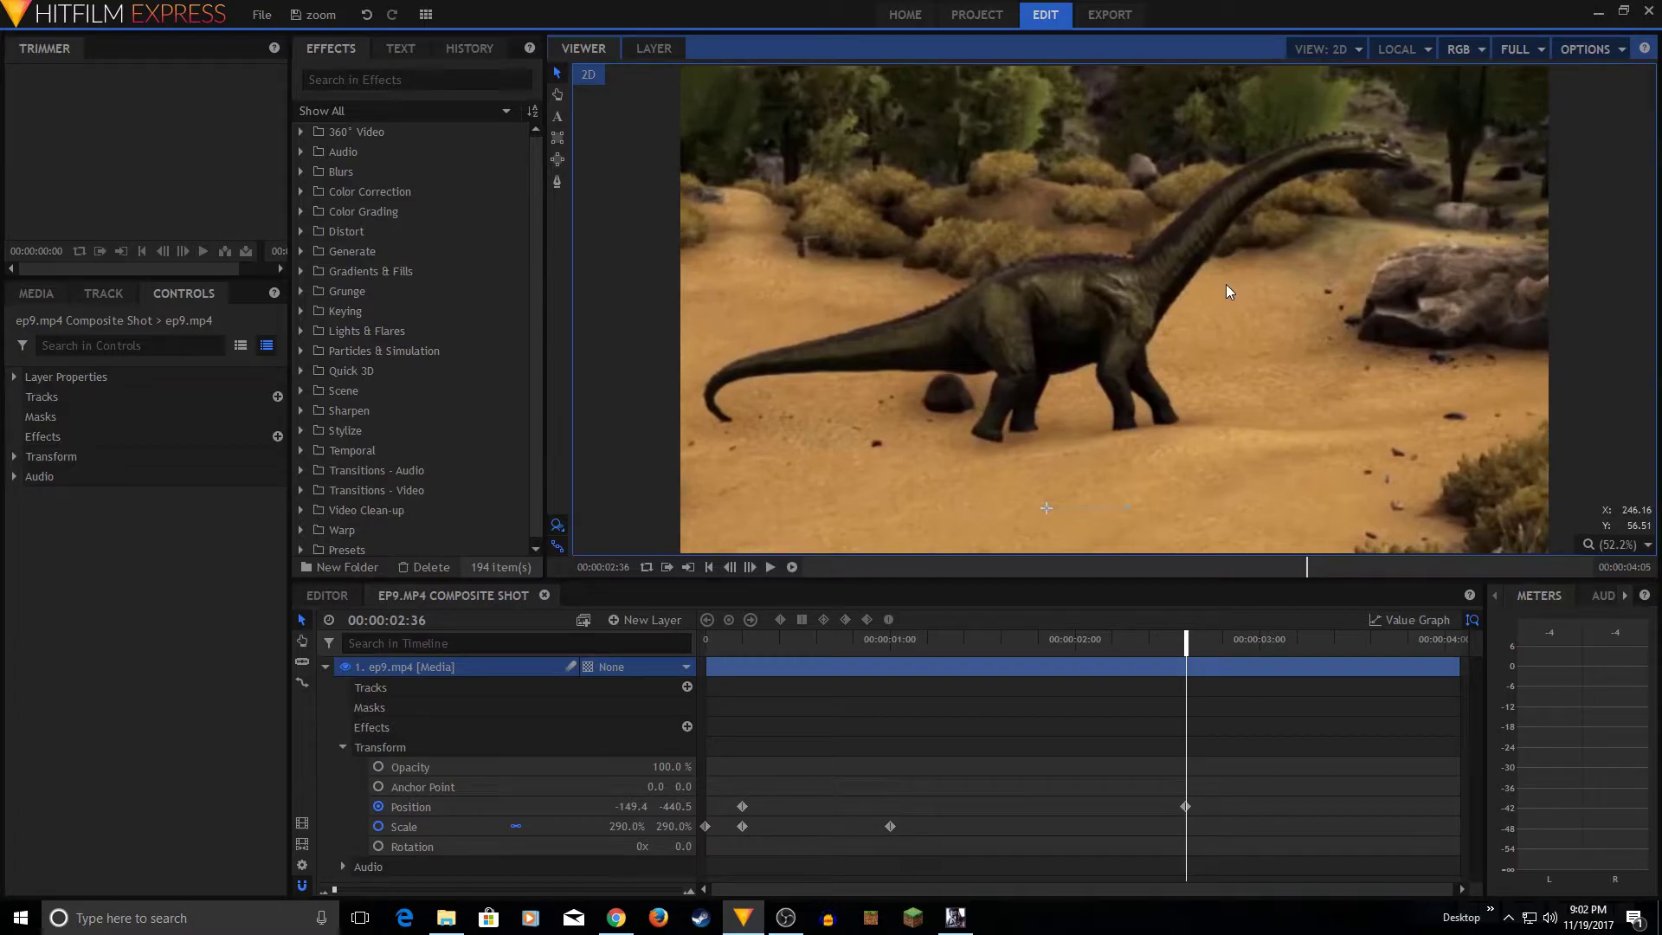
Step: Review the zoom by previewing, playing and scrubbing through the shot to its last frame
{"action": "left_click", "coordinate": [1297, 648]}
{"action": "left_click", "coordinate": [1260, 648]}
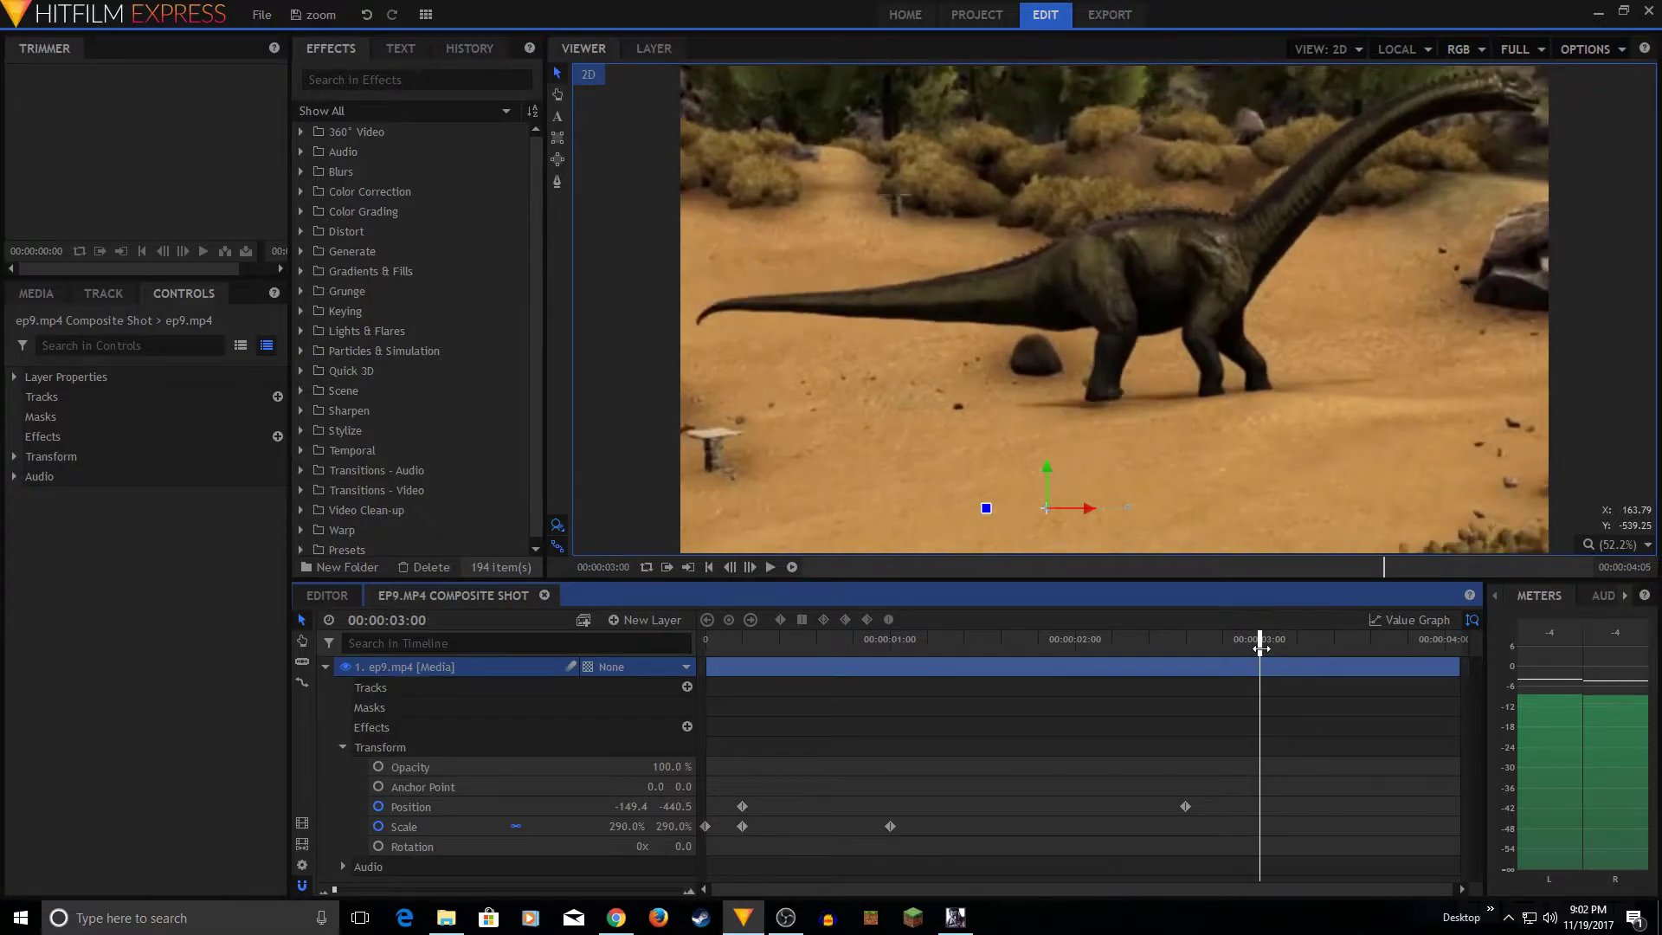
{"action": "left_click", "coordinate": [749, 567]}
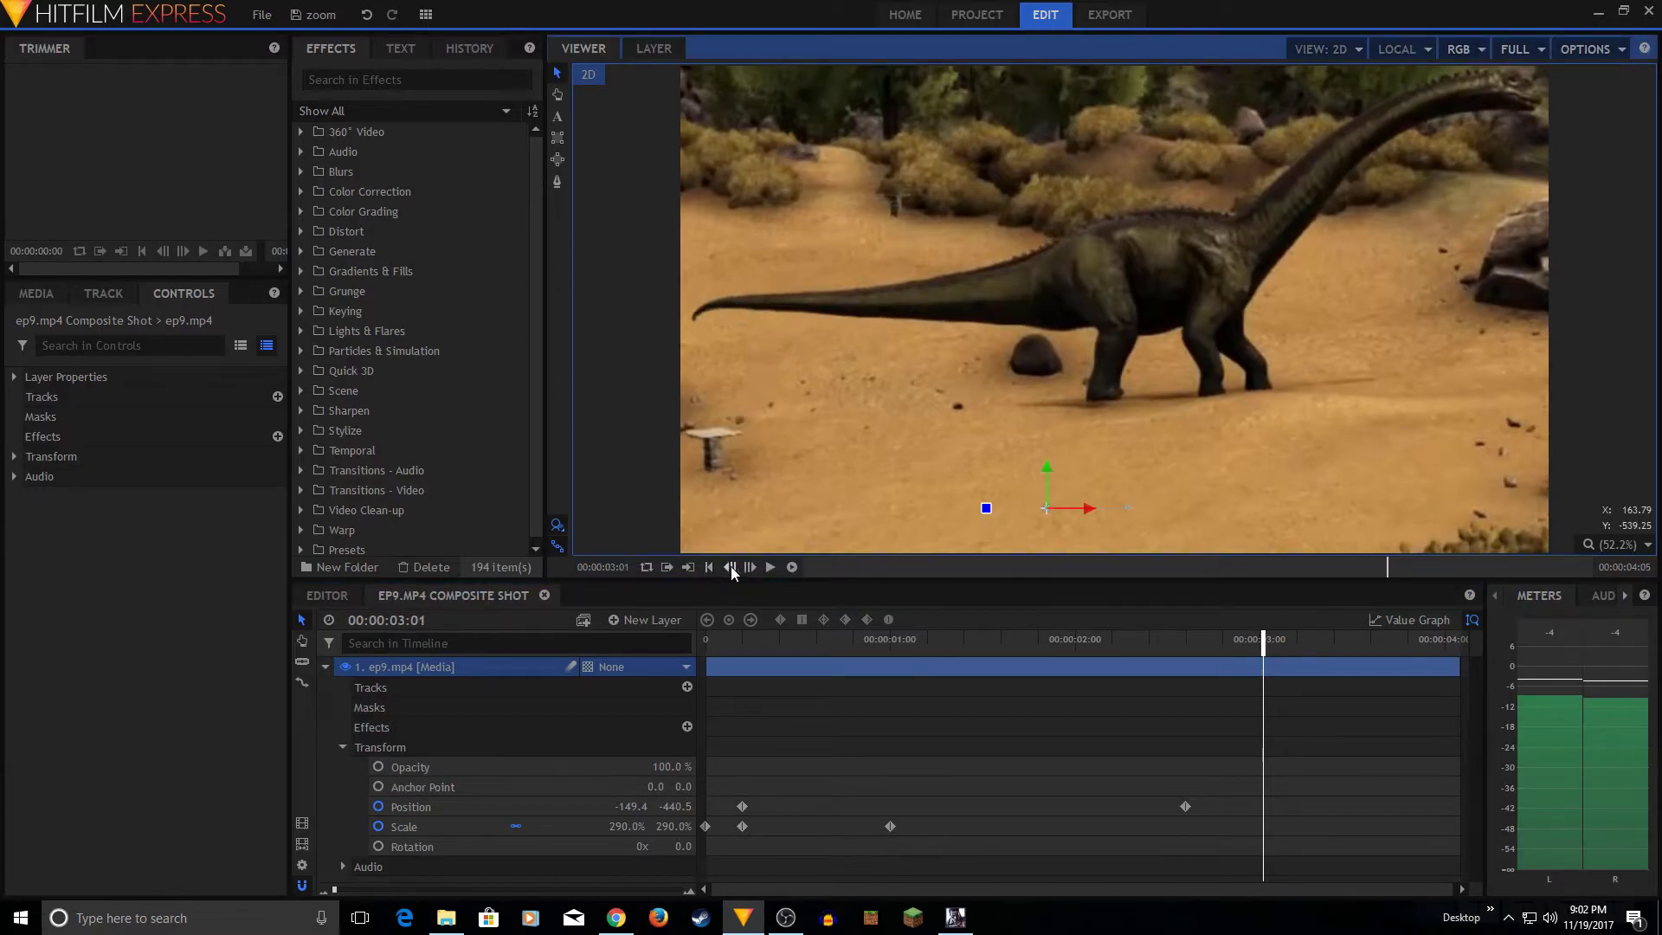
{"action": "key", "text": "space"}
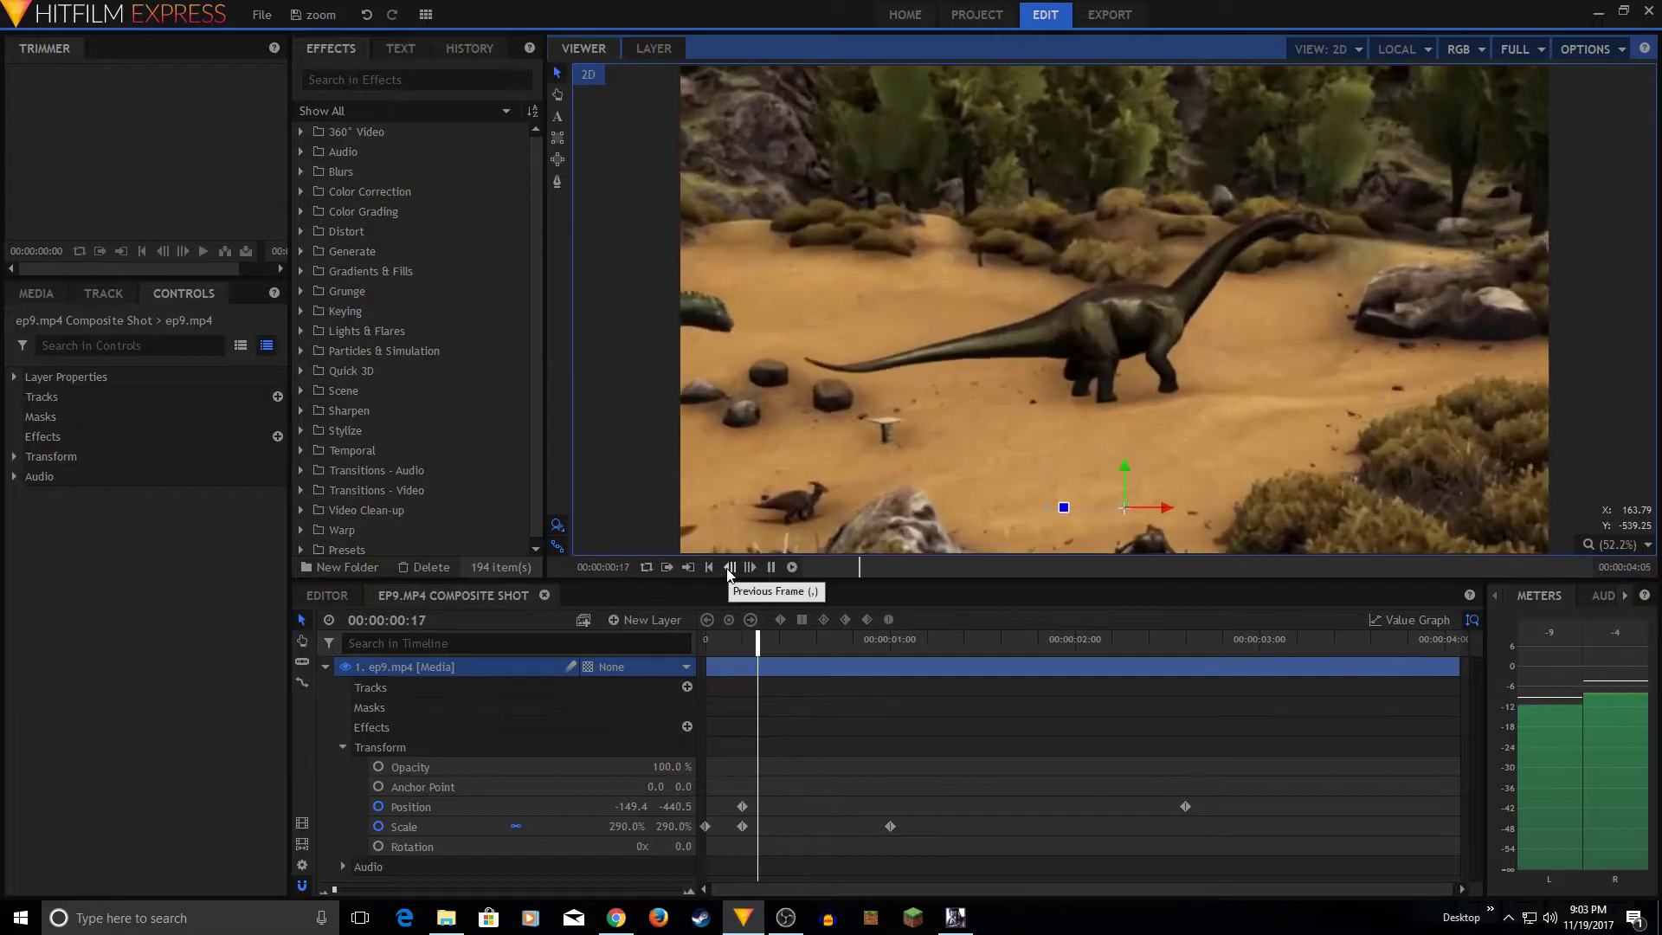
{"action": "key", "text": "space"}
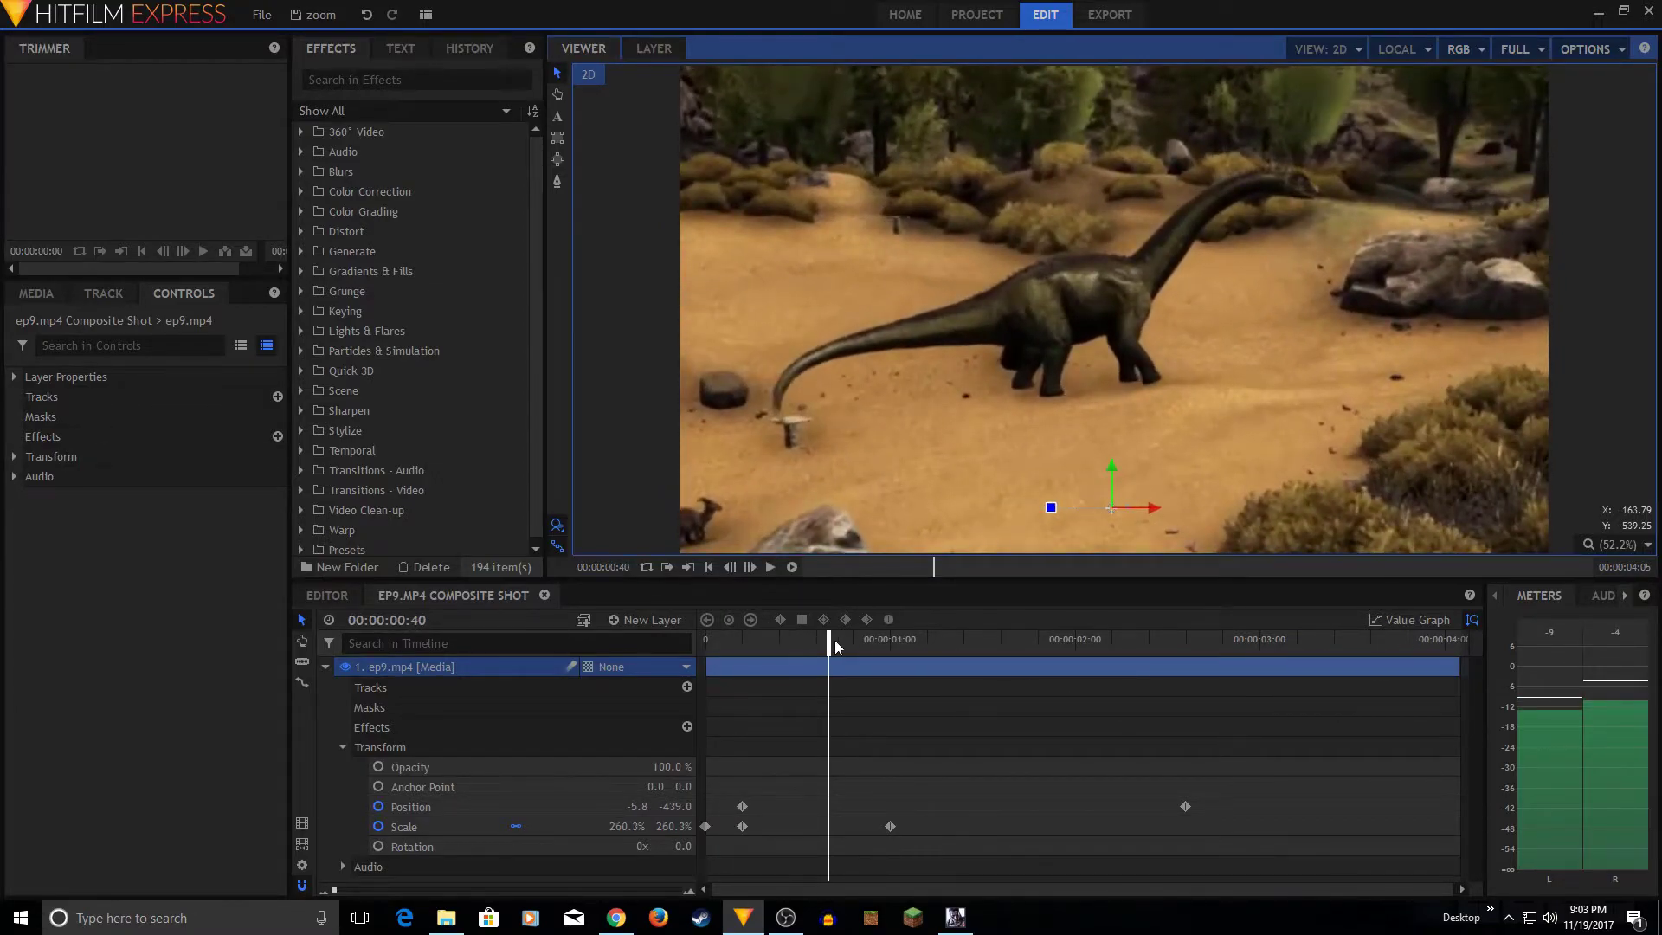
{"action": "left_click_drag", "start_coordinate": [834, 641], "coordinate": [1456, 658]}
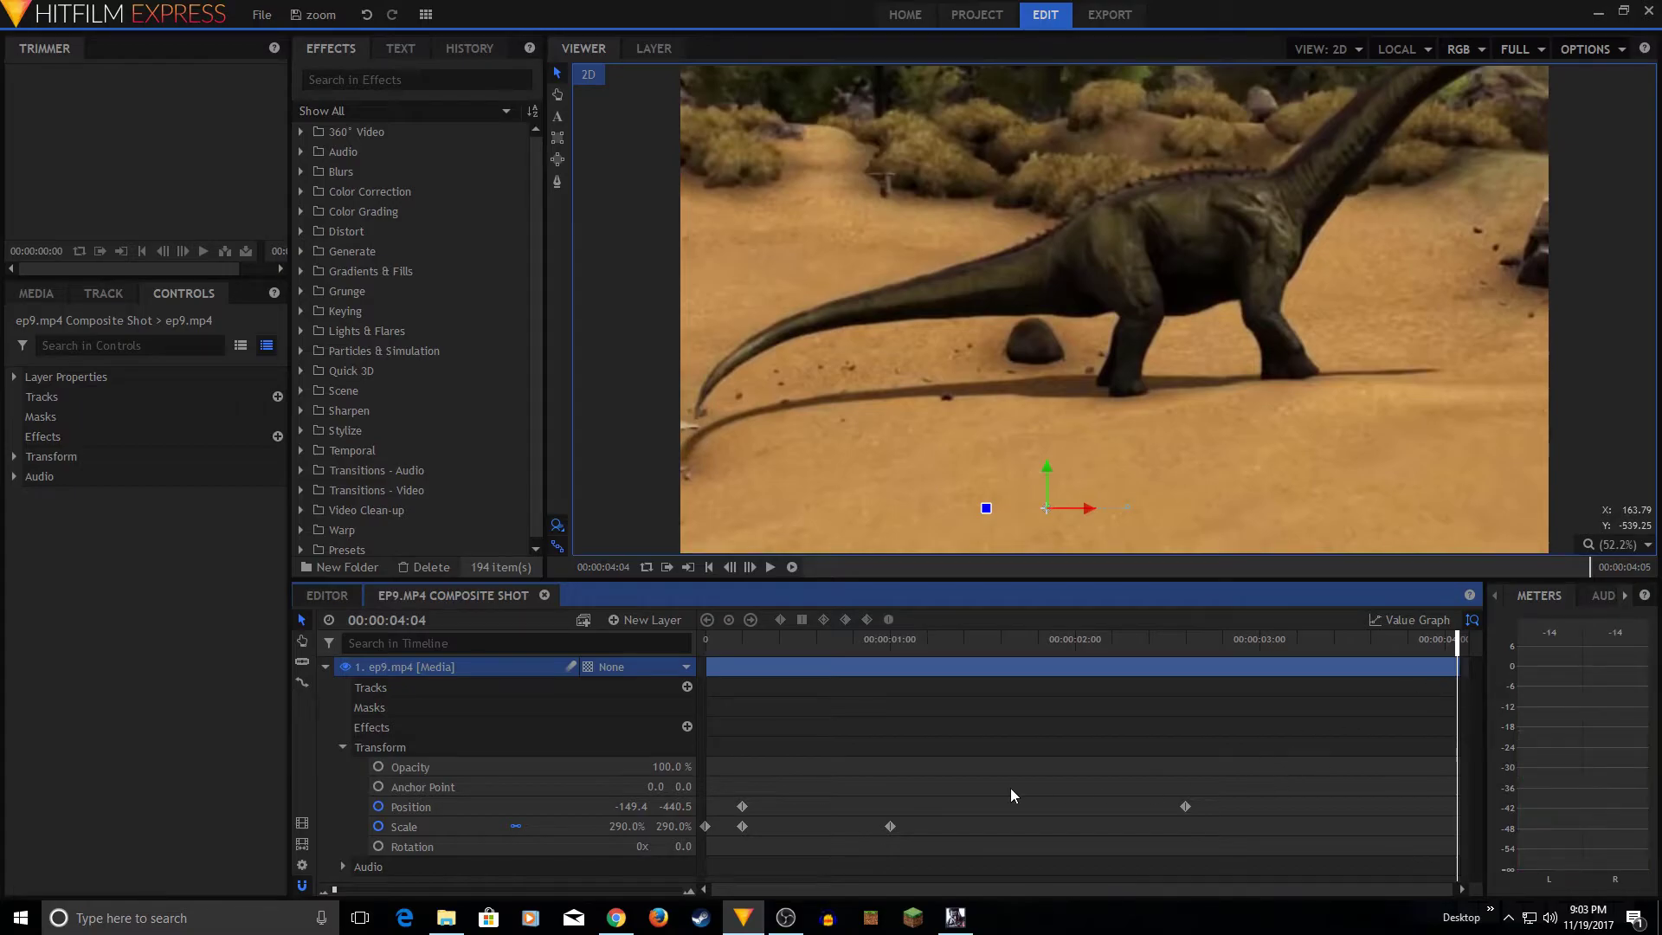
Step: Set Scale back to 100% at the end of the composite shot
{"action": "left_click", "coordinate": [566, 825]}
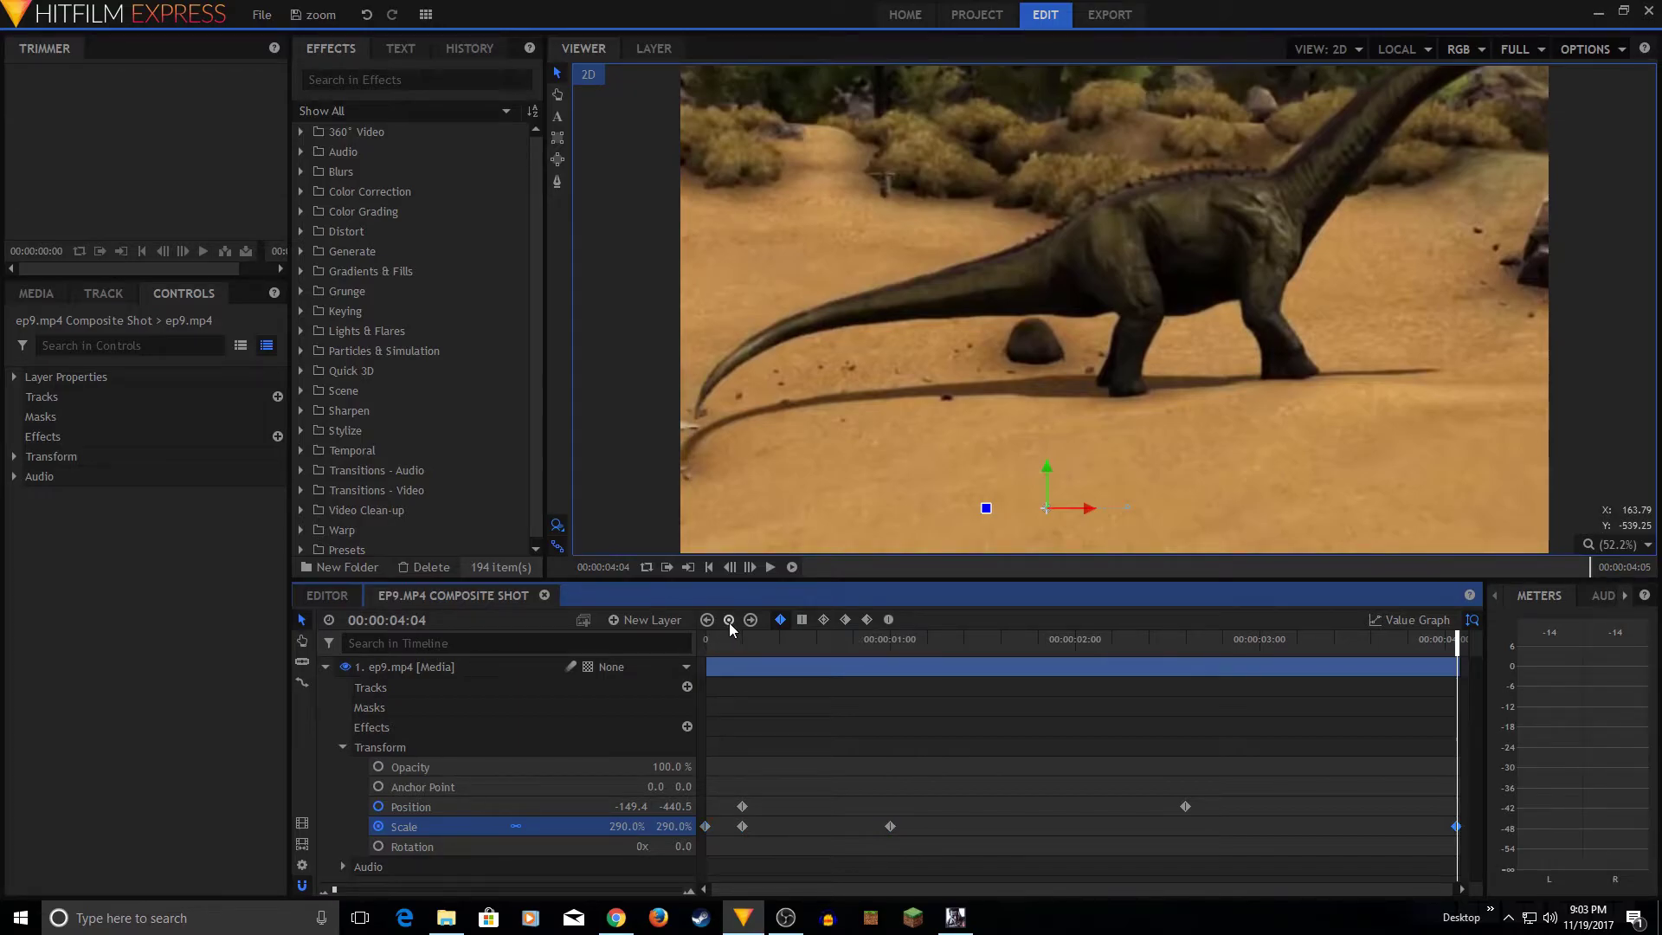
{"action": "double_click", "coordinate": [625, 827]}
{"action": "type", "text": "100"}
{"action": "key", "text": "Return"}
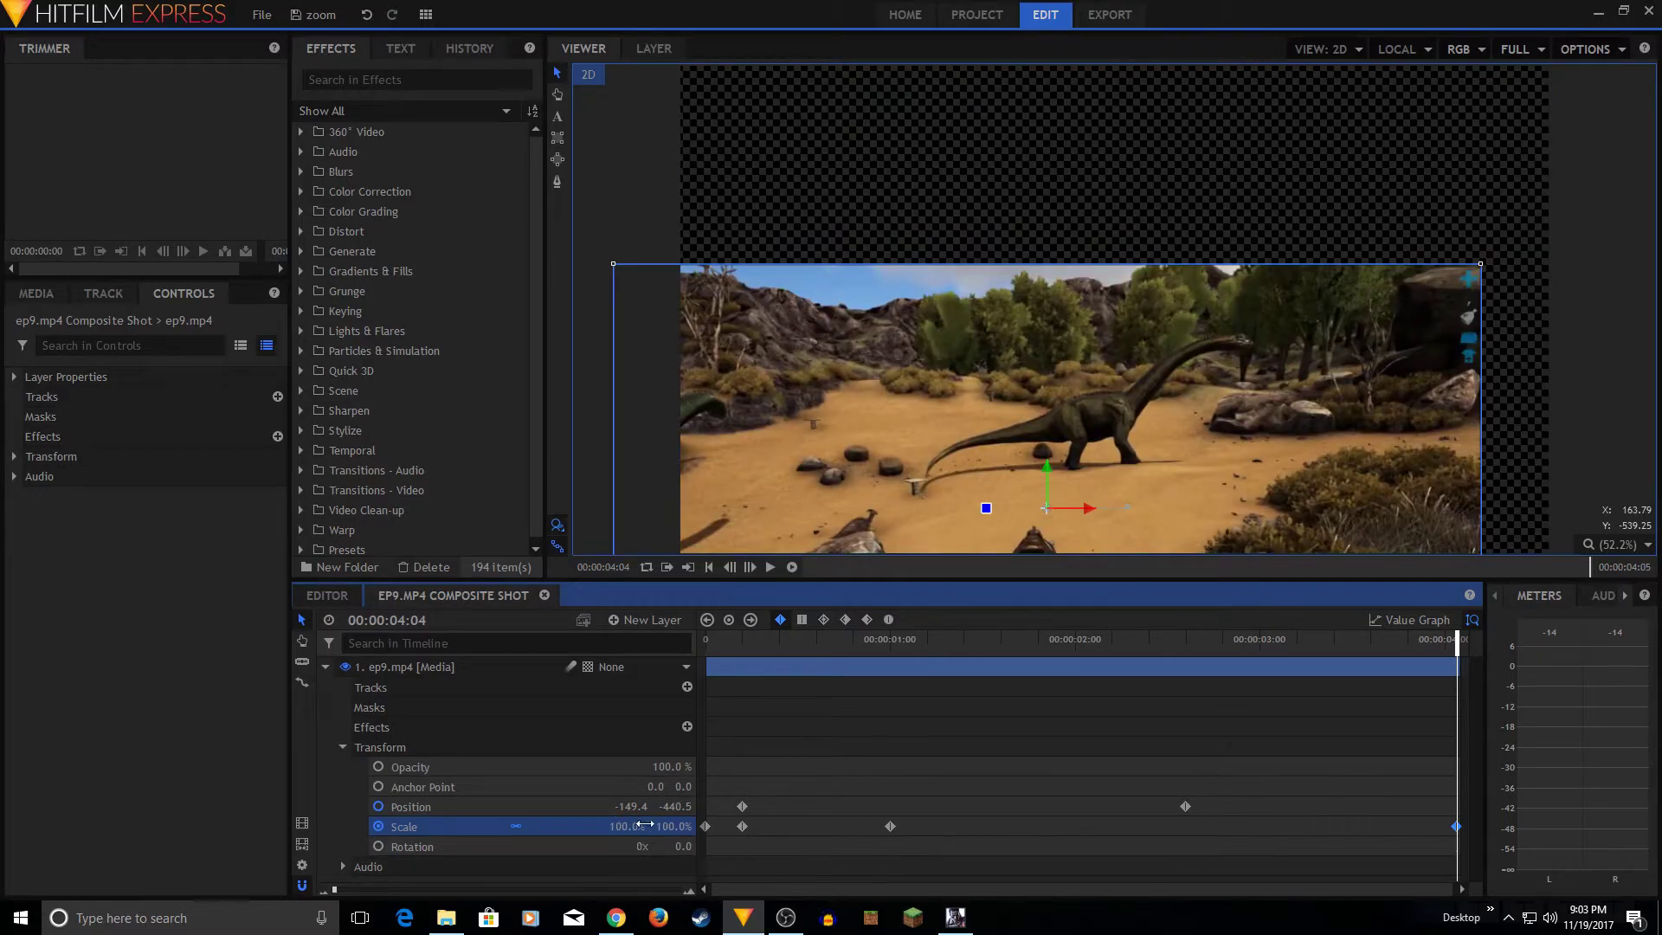
Step: Add a Position keyframe at the shot's end with X and Y set to 0, 0
{"action": "left_click", "coordinate": [466, 807]}
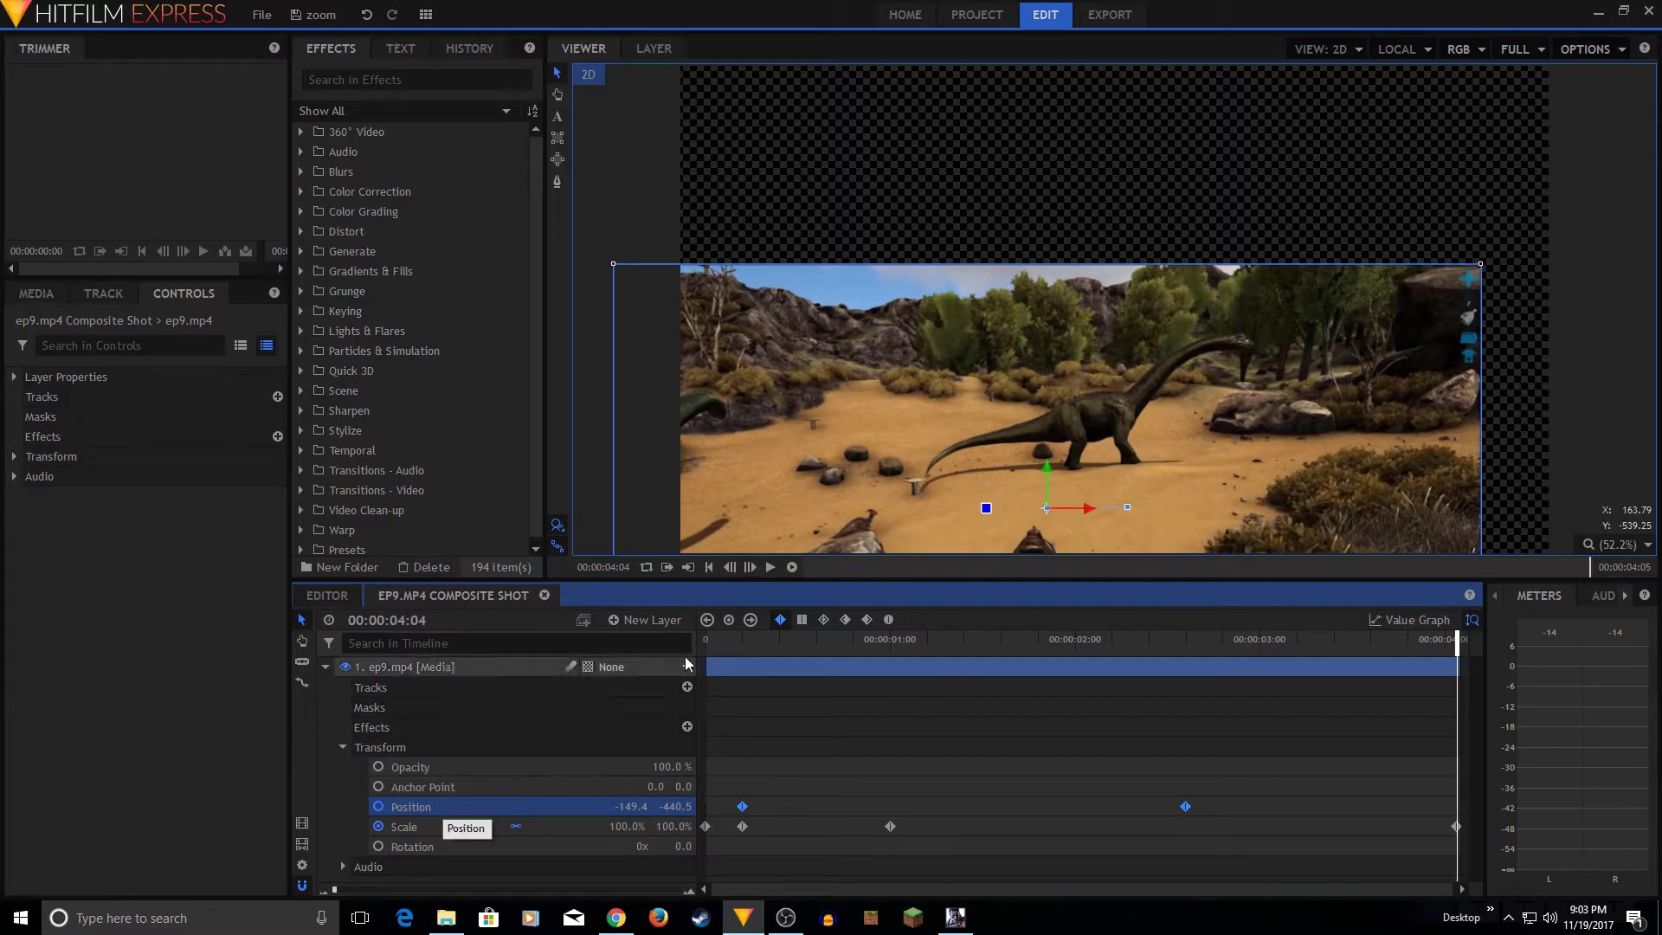
{"action": "left_click", "coordinate": [729, 625]}
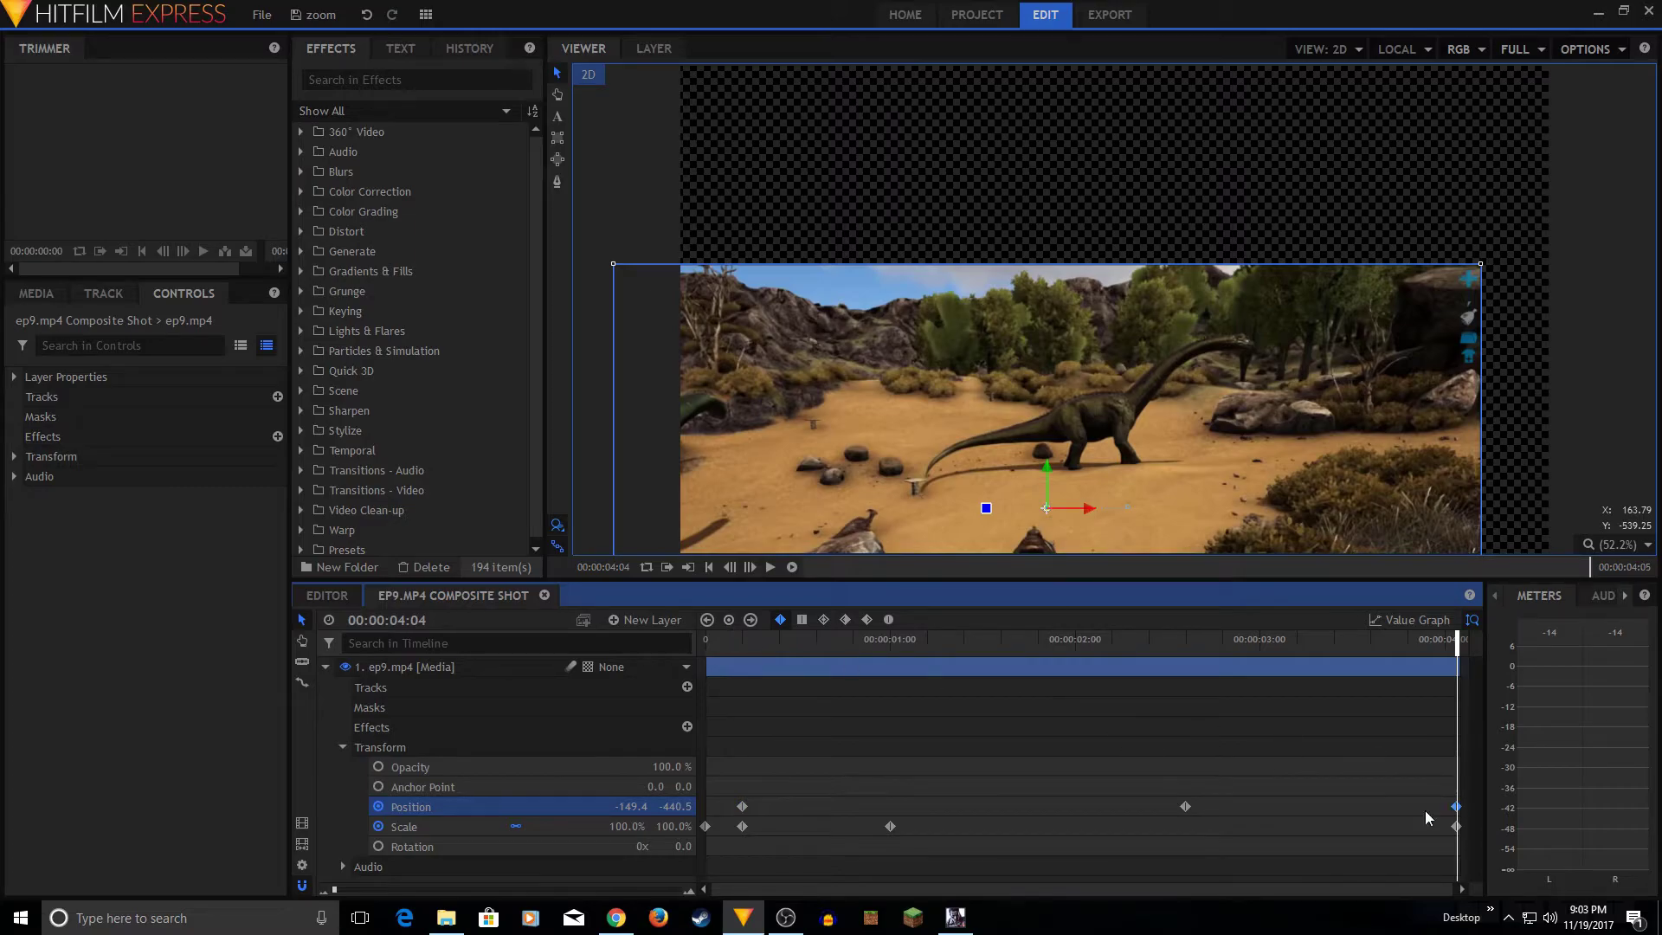
{"action": "left_click", "coordinate": [631, 806]}
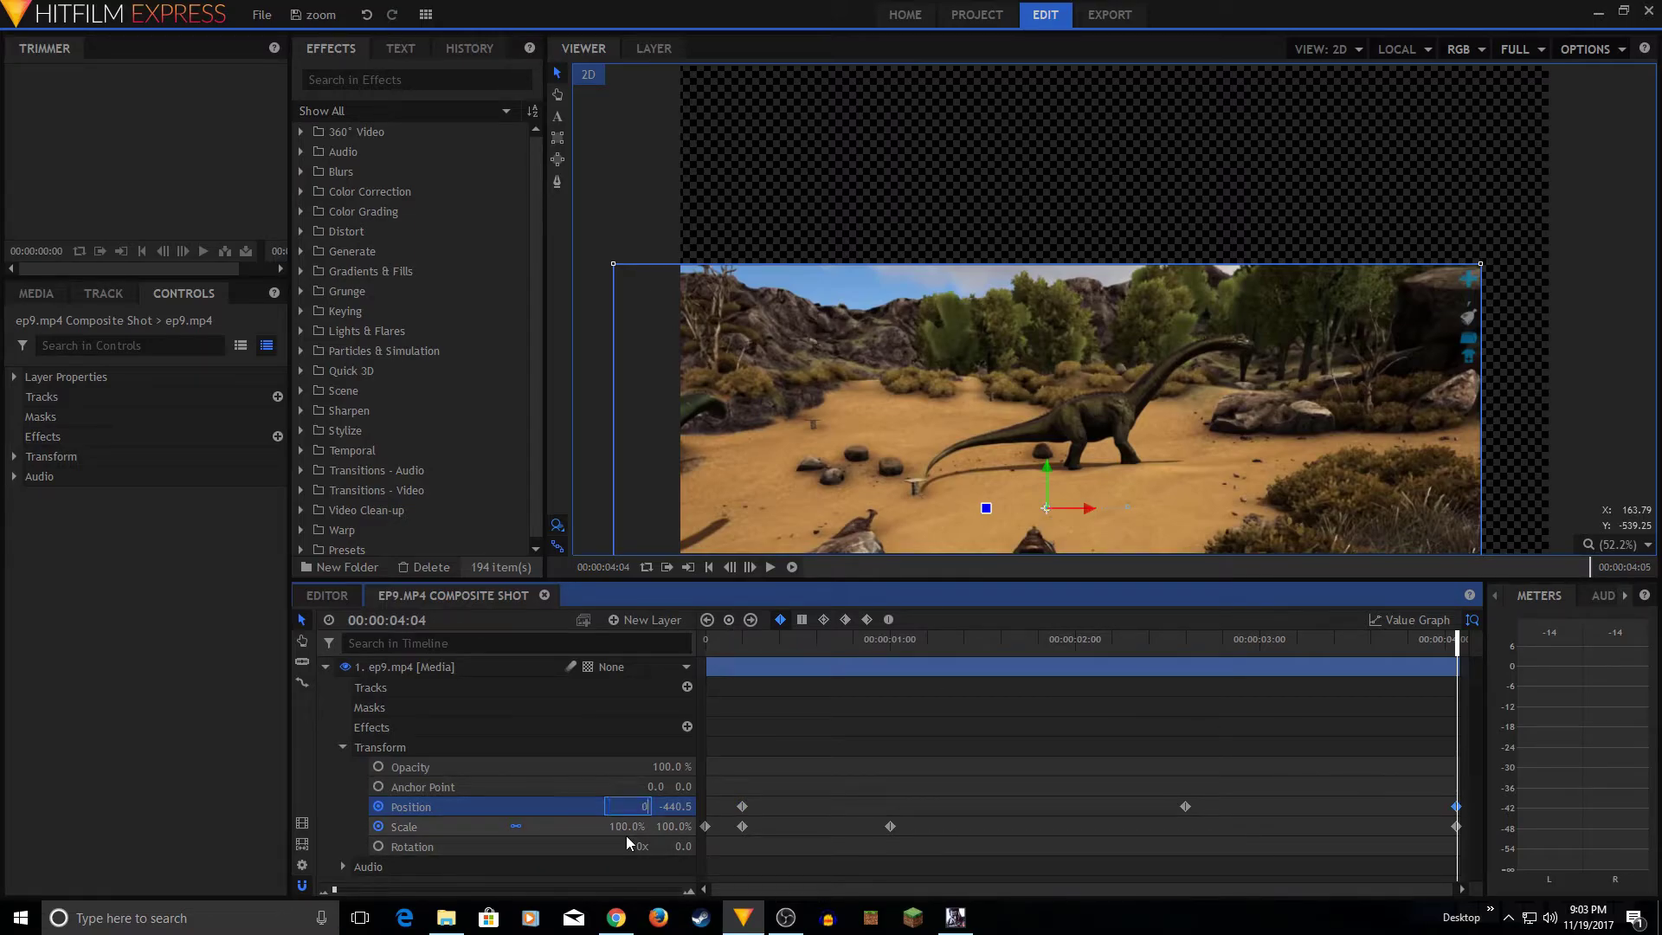
{"action": "type", "text": "0"}
{"action": "key", "text": "Tab"}
{"action": "type", "text": "0"}
{"action": "key", "text": "Return"}
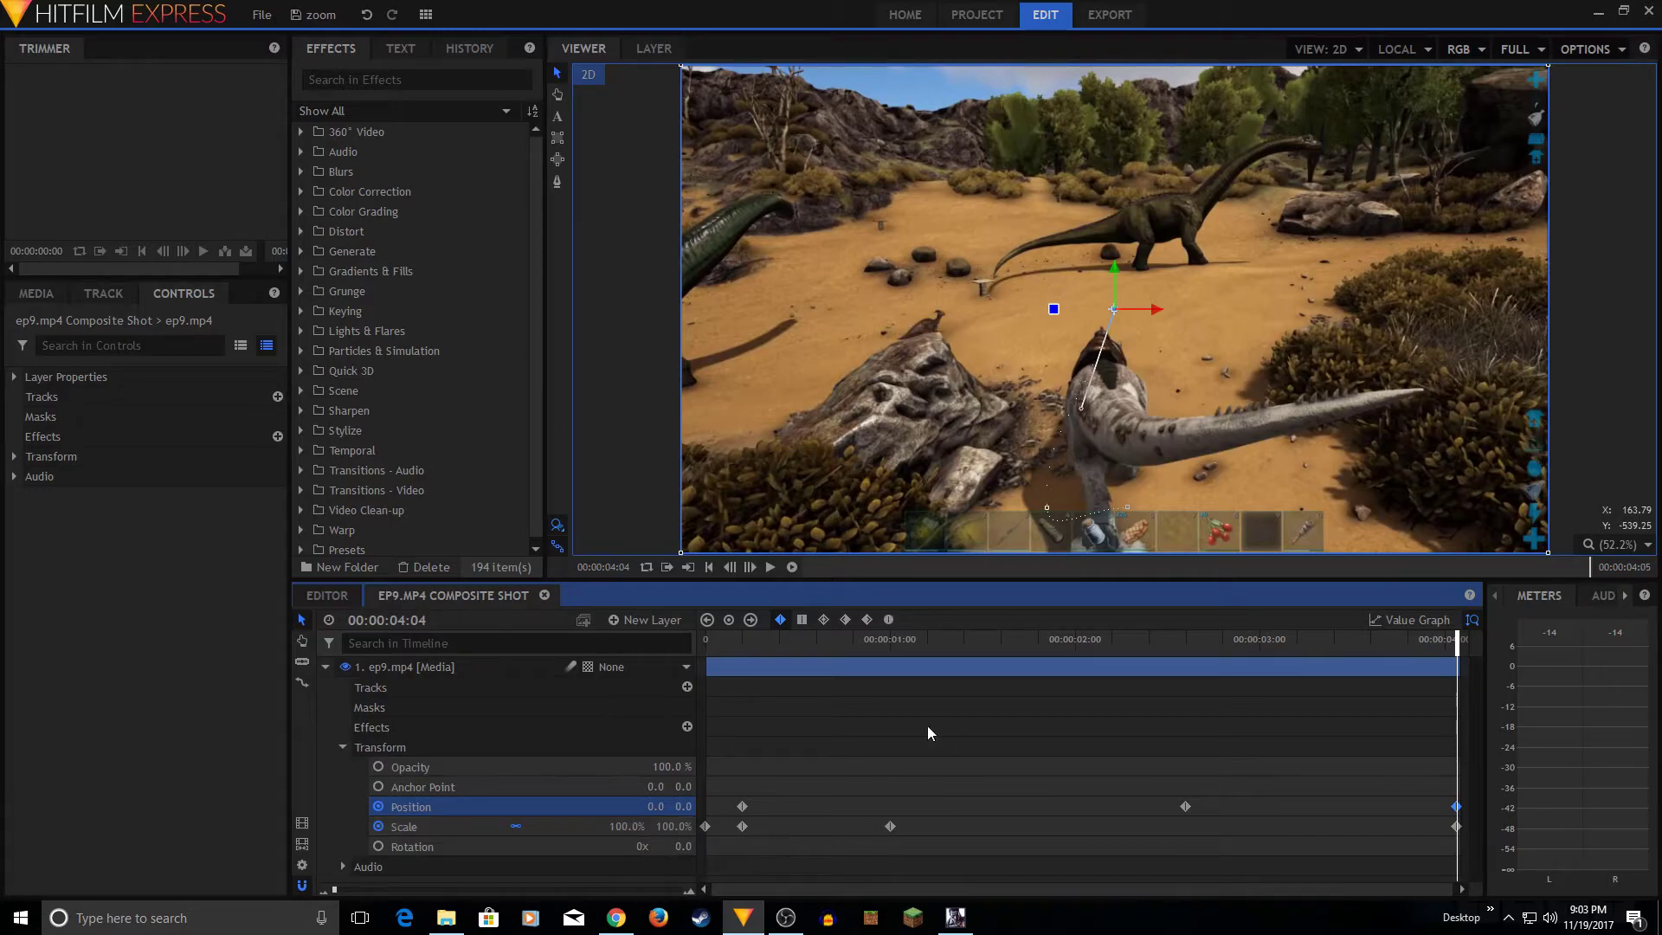
Step: Jump to the composite shot's start and play back the main edit
{"action": "left_click", "coordinate": [710, 567]}
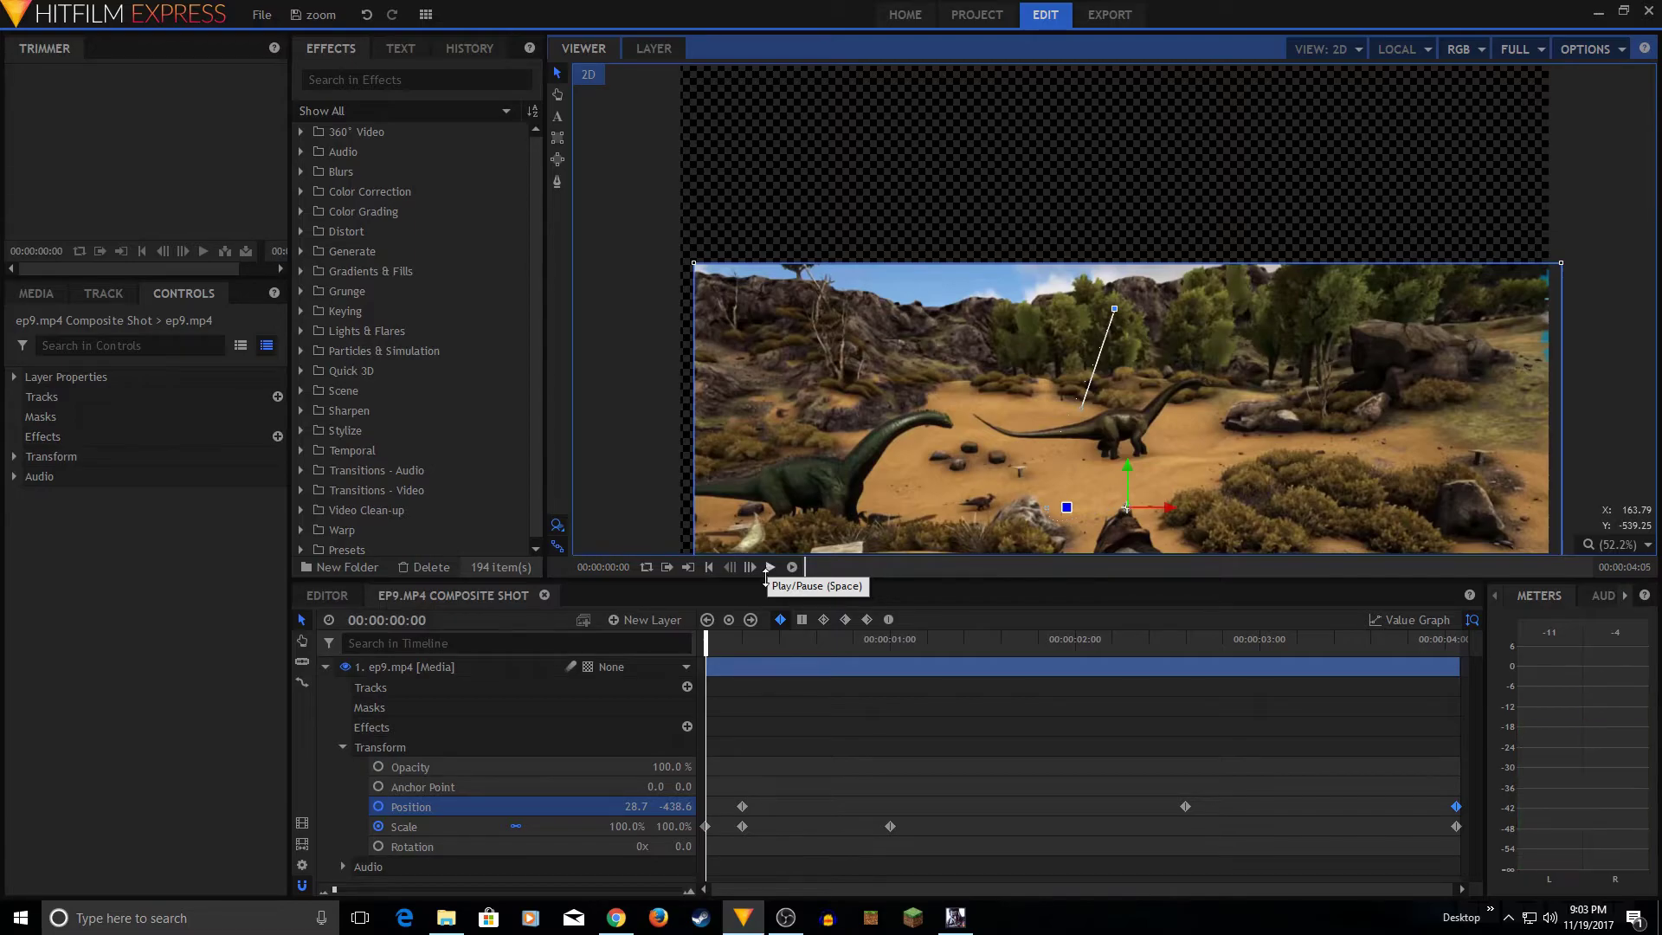
{"action": "left_click", "coordinate": [320, 594]}
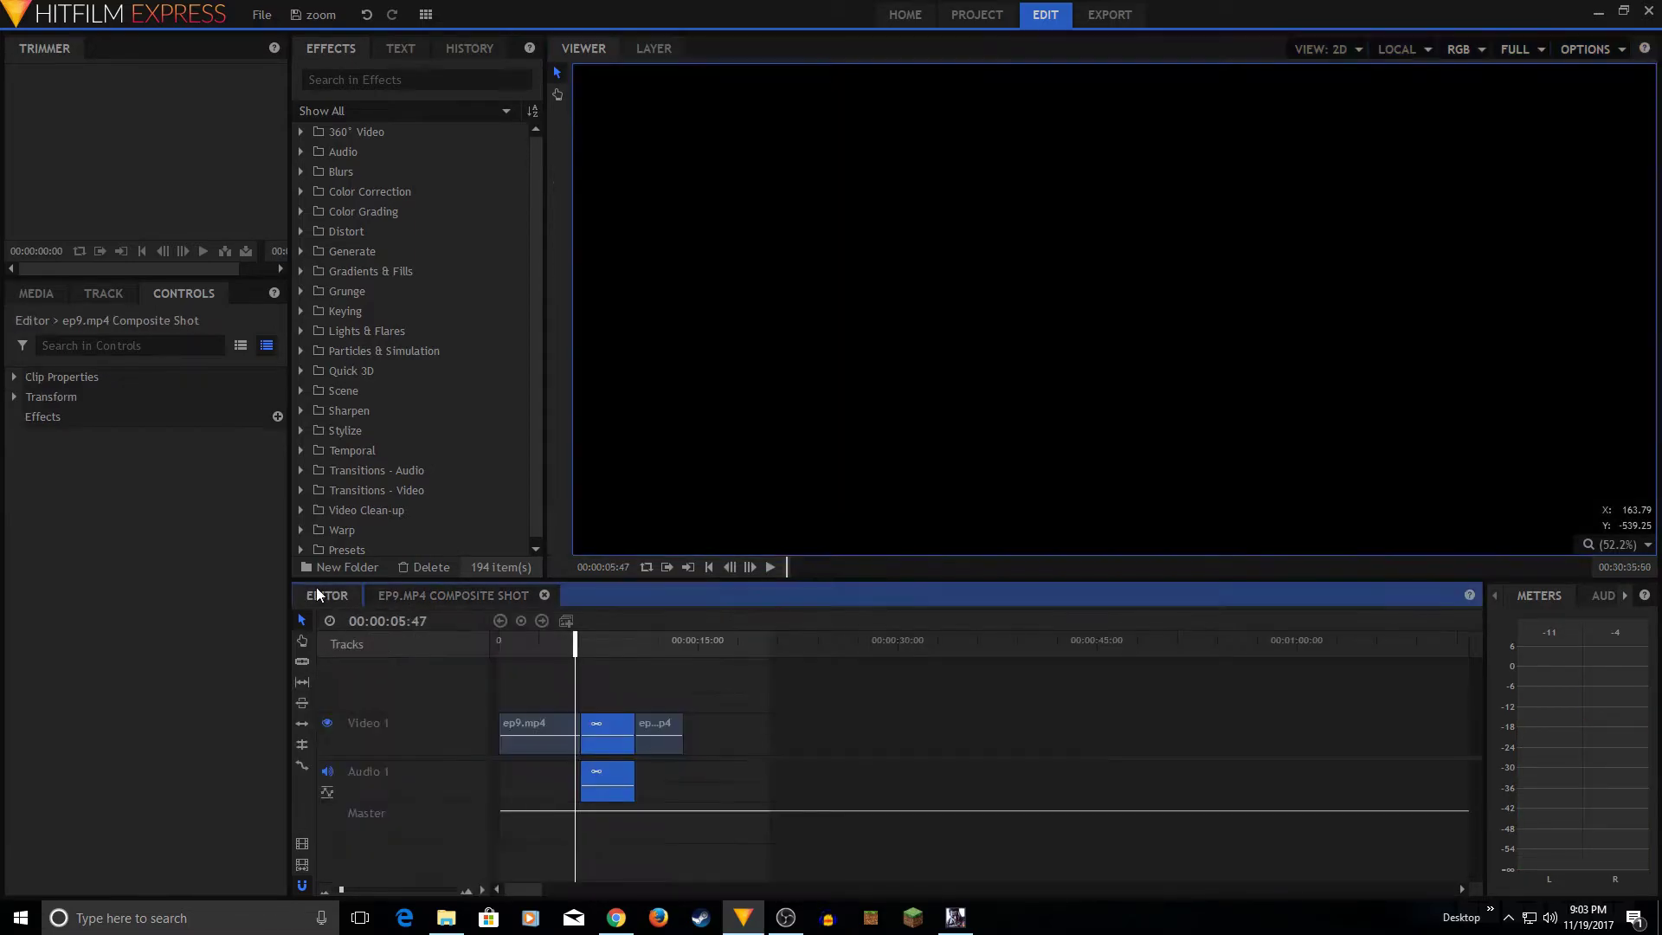
{"action": "key", "text": "space"}
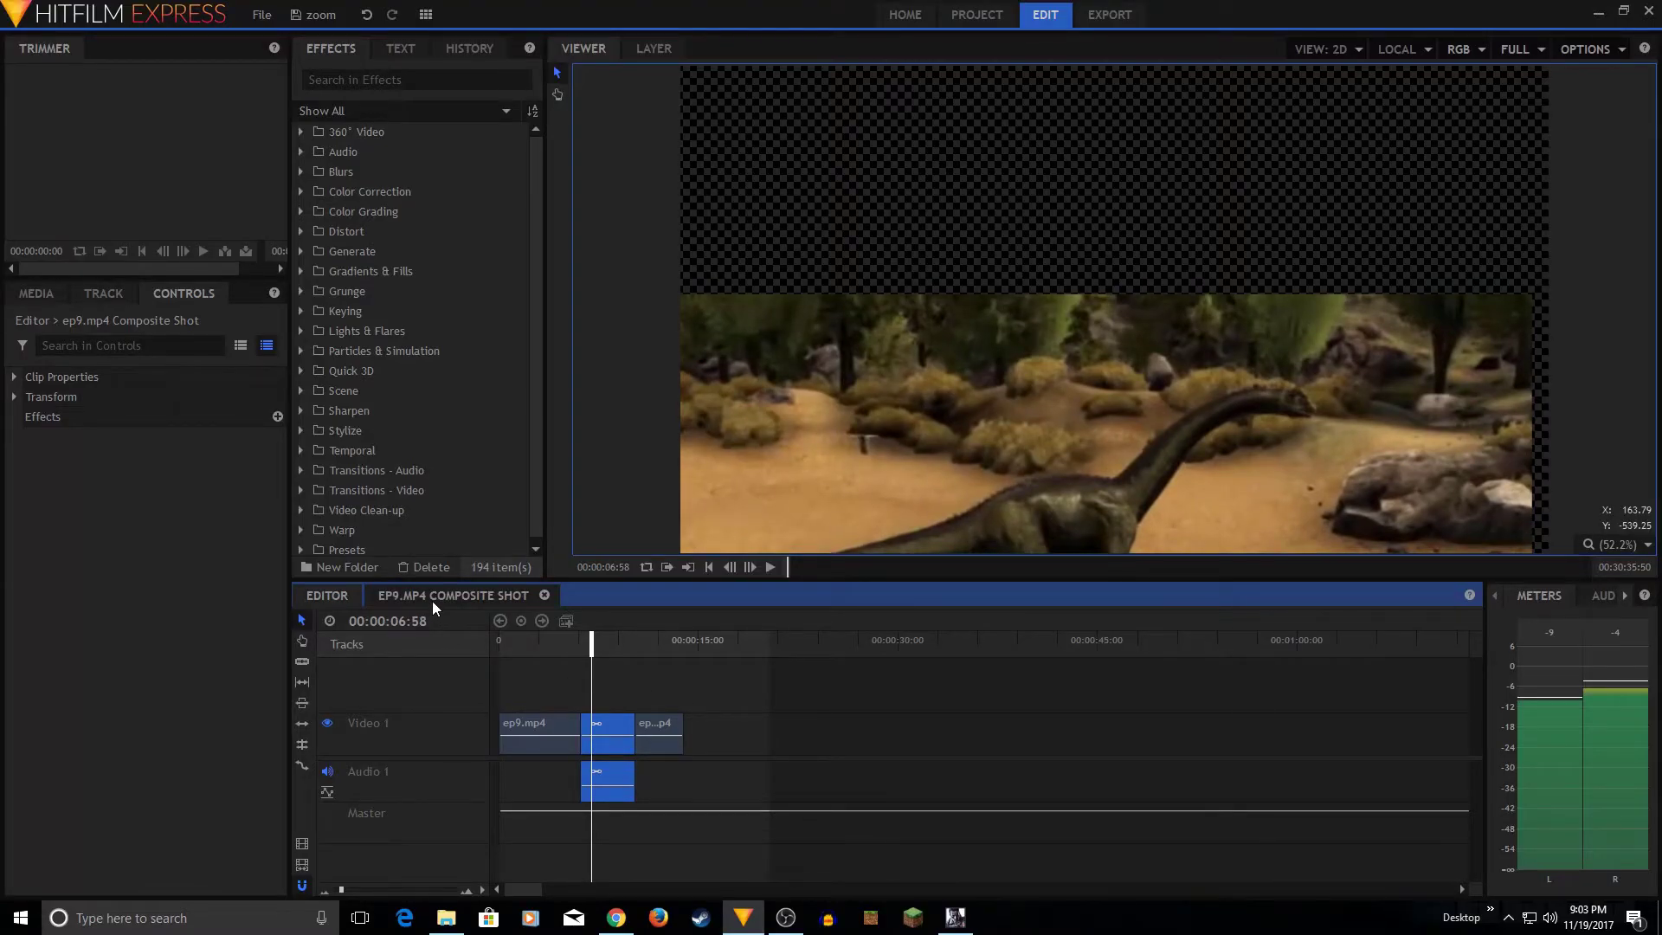
Step: Back in the composite shot, select the first Scale and Position keyframes at frame 0
{"action": "left_click", "coordinate": [431, 597]}
{"action": "left_click", "coordinate": [708, 567]}
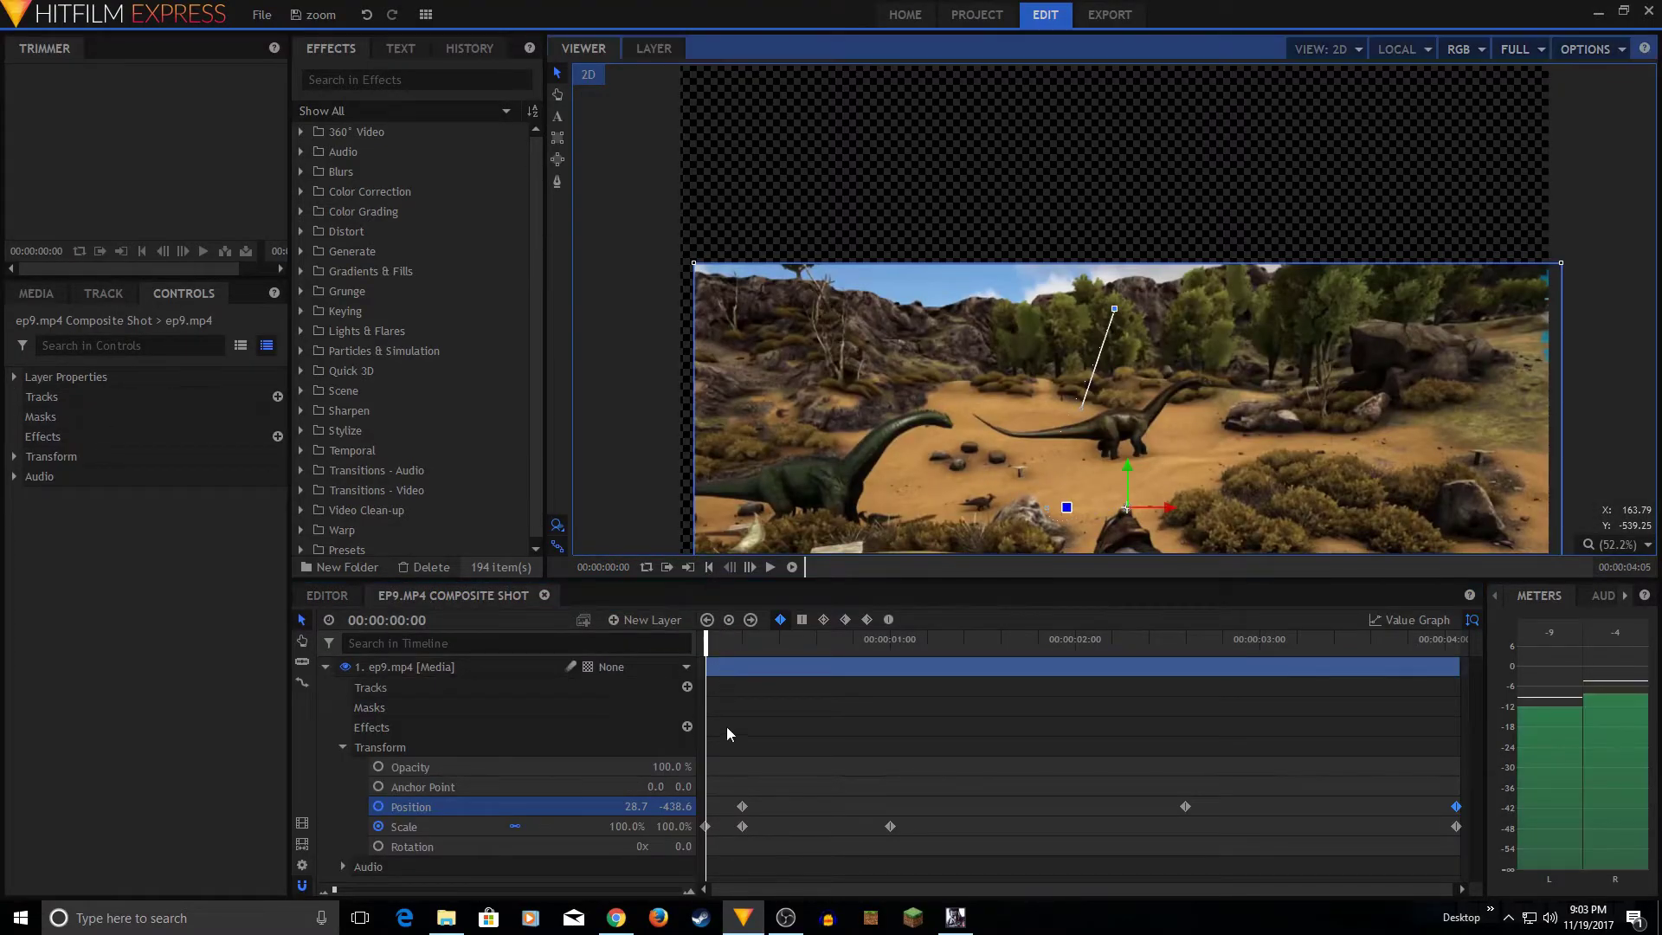
{"action": "left_click", "coordinate": [706, 827]}
{"action": "left_click", "coordinate": [742, 806]}
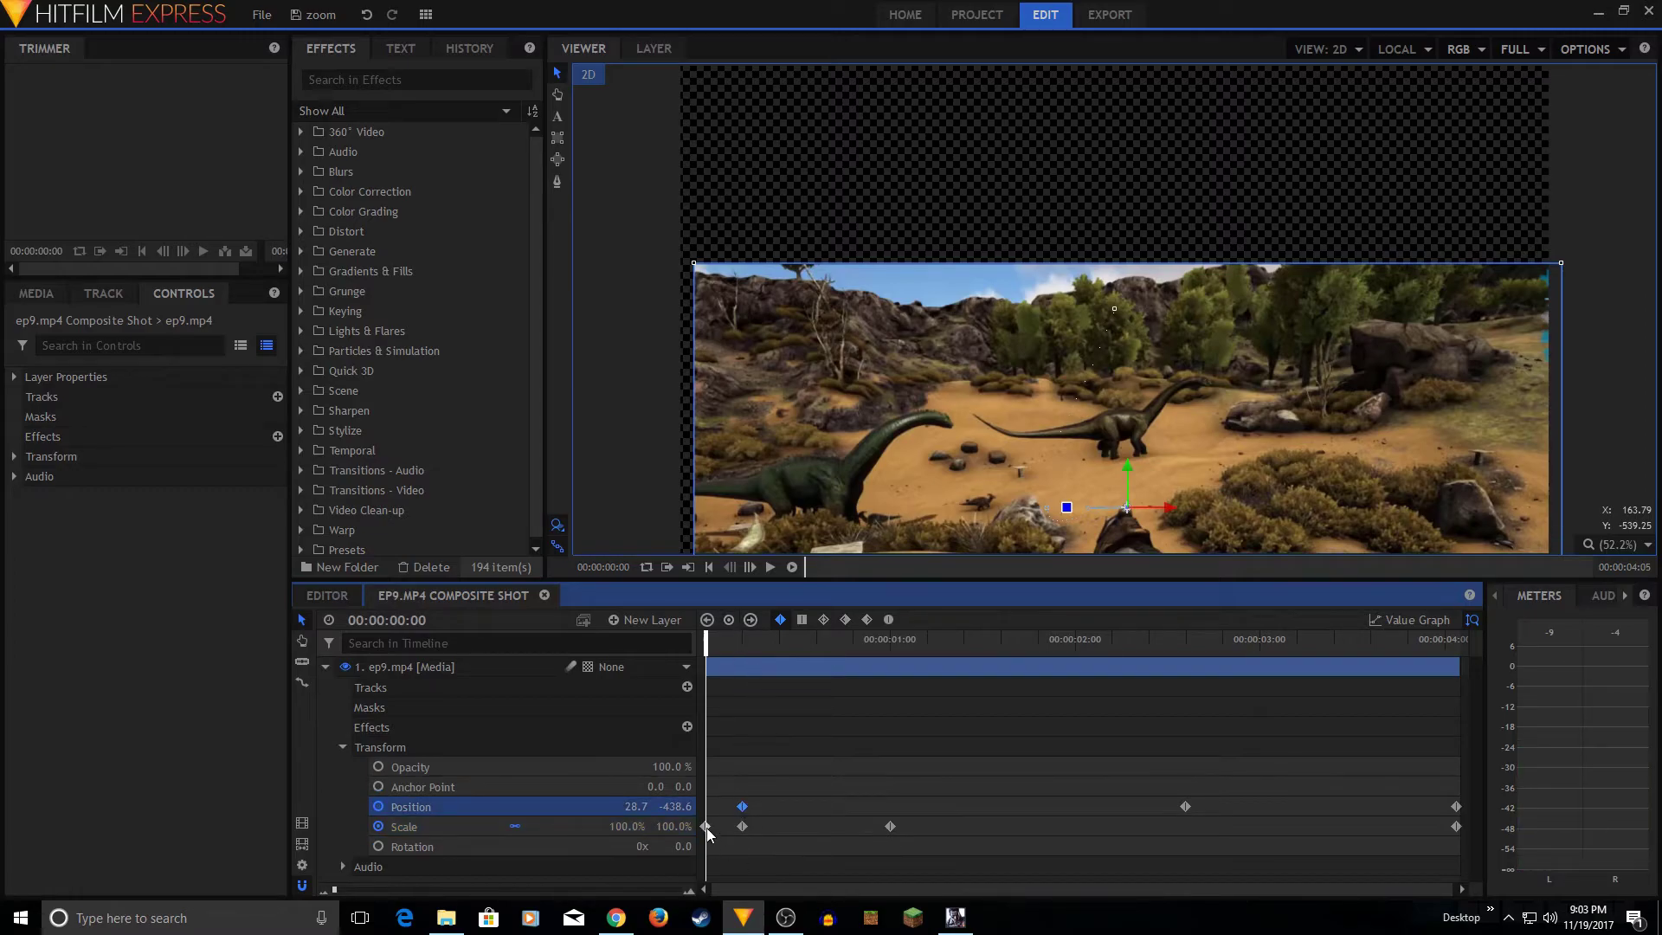
{"action": "left_click", "coordinate": [705, 826]}
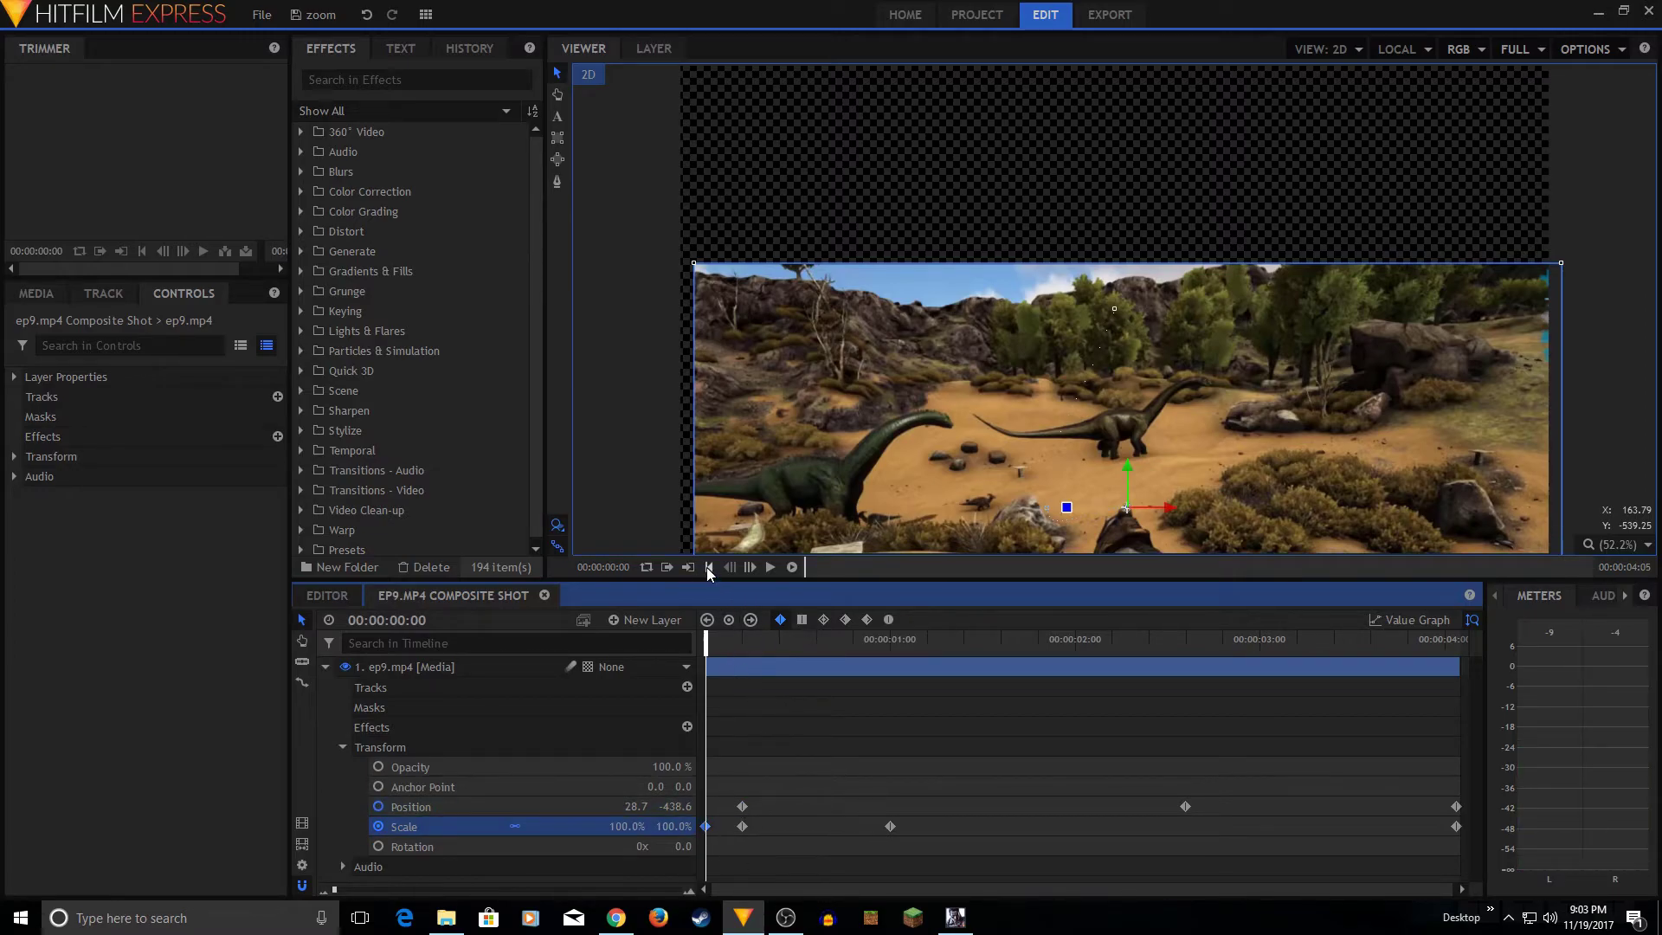
{"action": "left_click", "coordinate": [708, 568]}
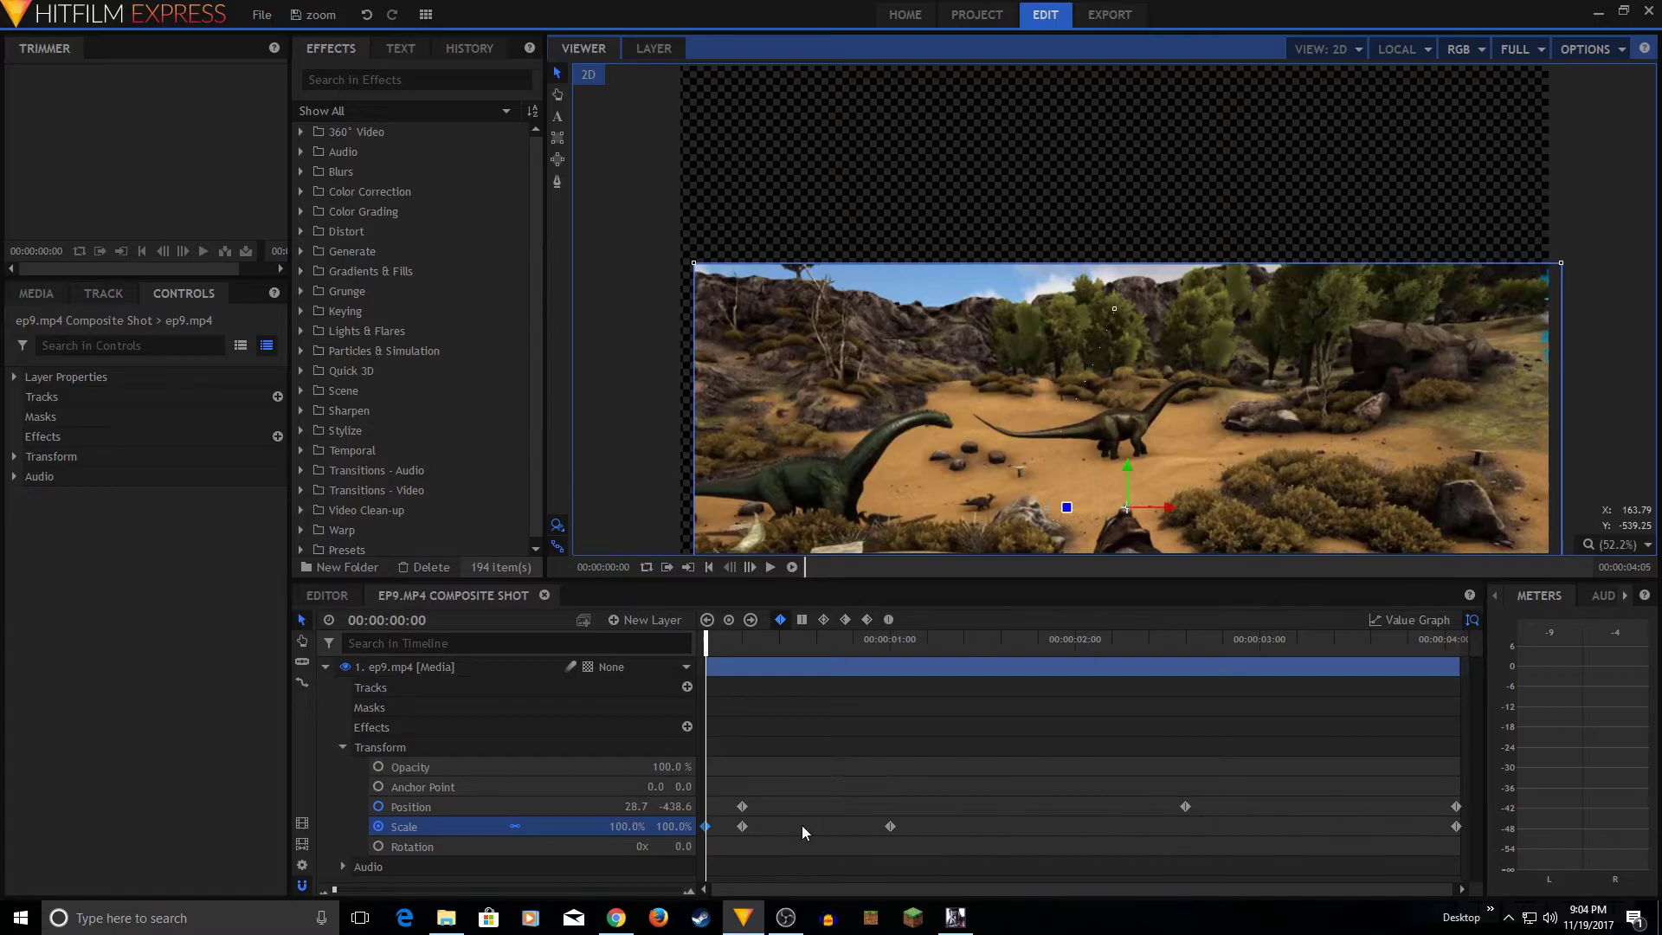
Step: Add a frame-0 Position keyframe at X 0, Y 0, then preview the zoom
{"action": "left_click", "coordinate": [496, 808]}
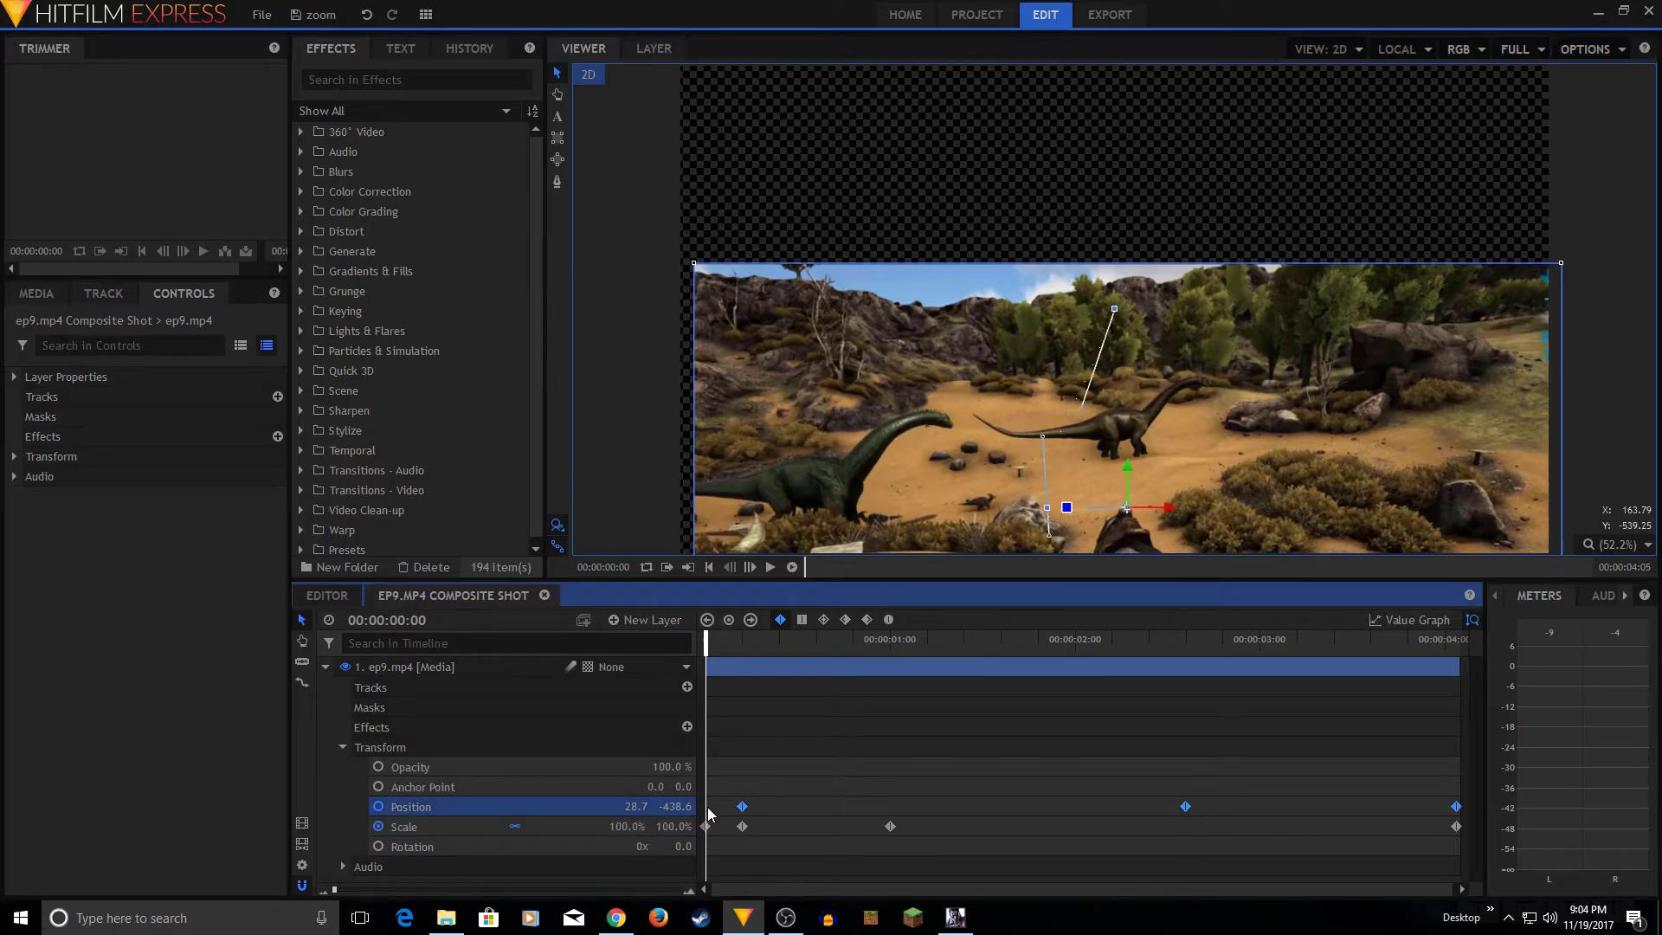
{"action": "left_click", "coordinate": [728, 620]}
{"action": "left_click", "coordinate": [629, 807]}
{"action": "type", "text": "0"}
{"action": "left_click", "coordinate": [678, 805]}
{"action": "type", "text": "0"}
{"action": "key", "text": "Return"}
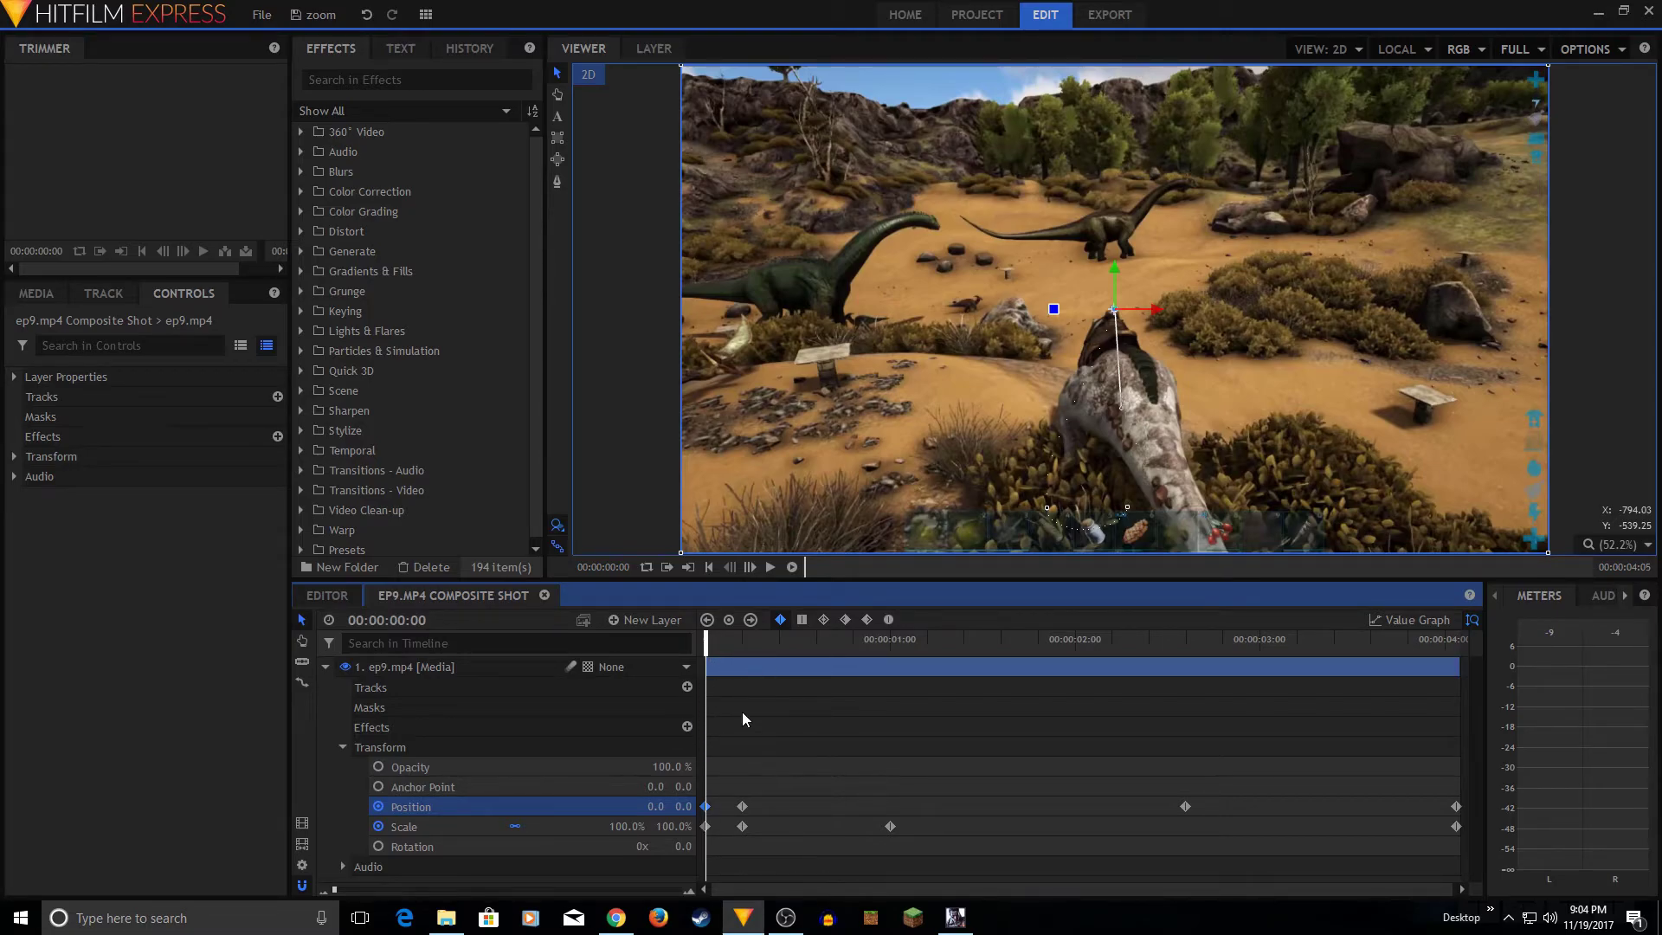
{"action": "left_click", "coordinate": [769, 567]}
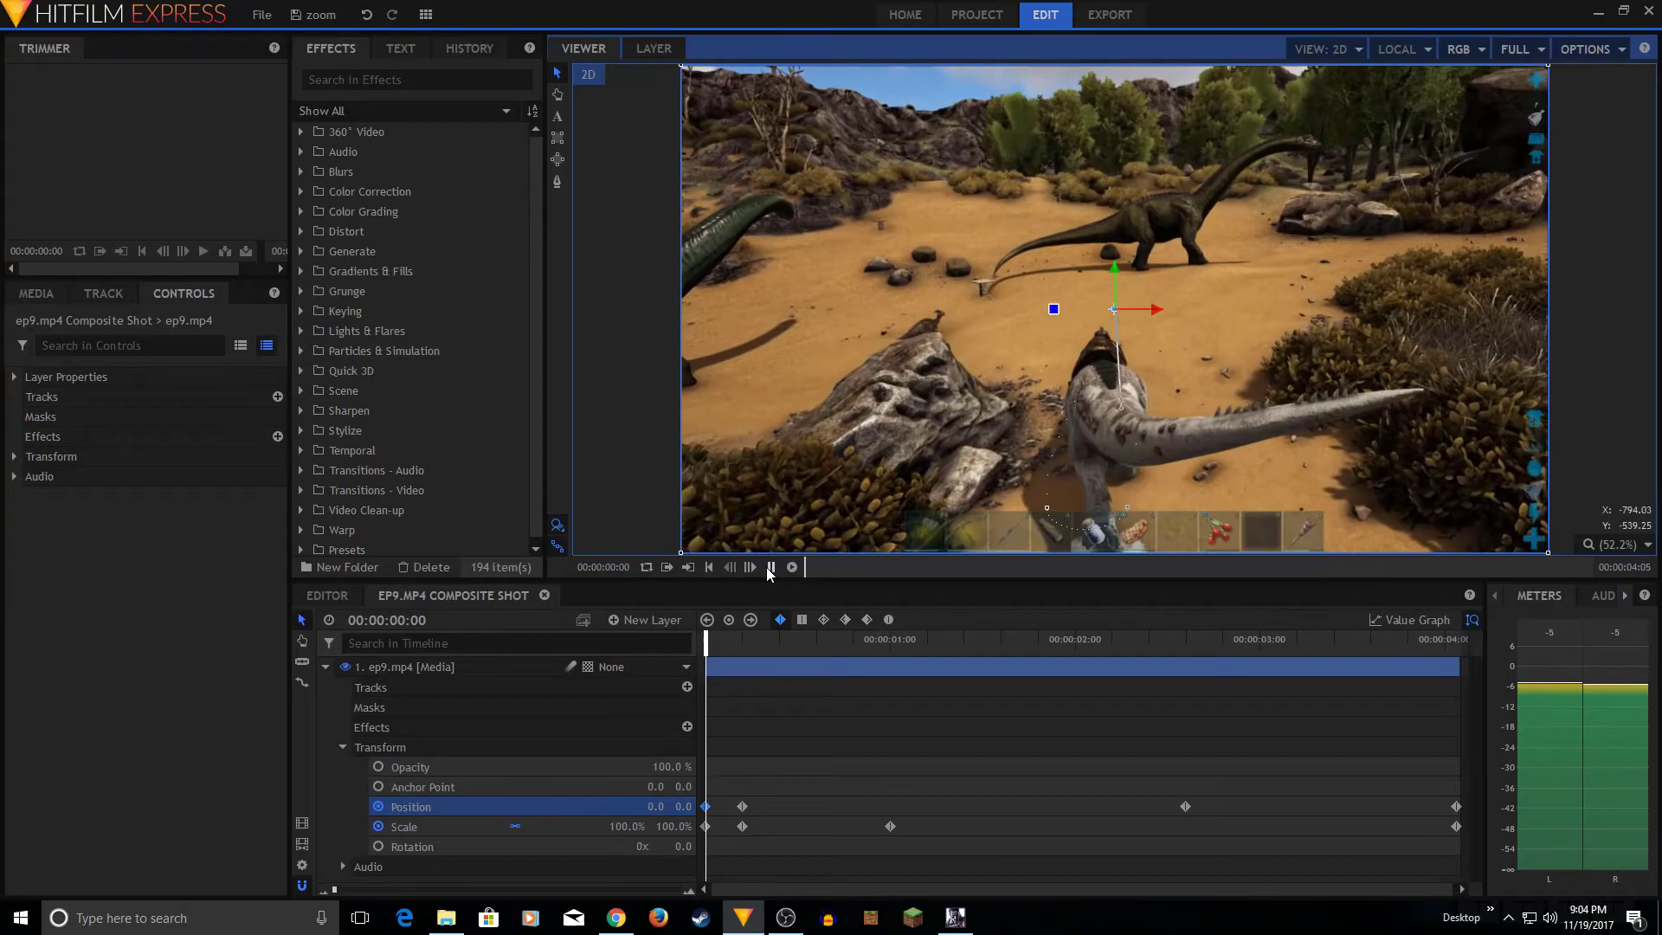
{"action": "left_click", "coordinate": [770, 567]}
{"action": "left_click", "coordinate": [335, 597]}
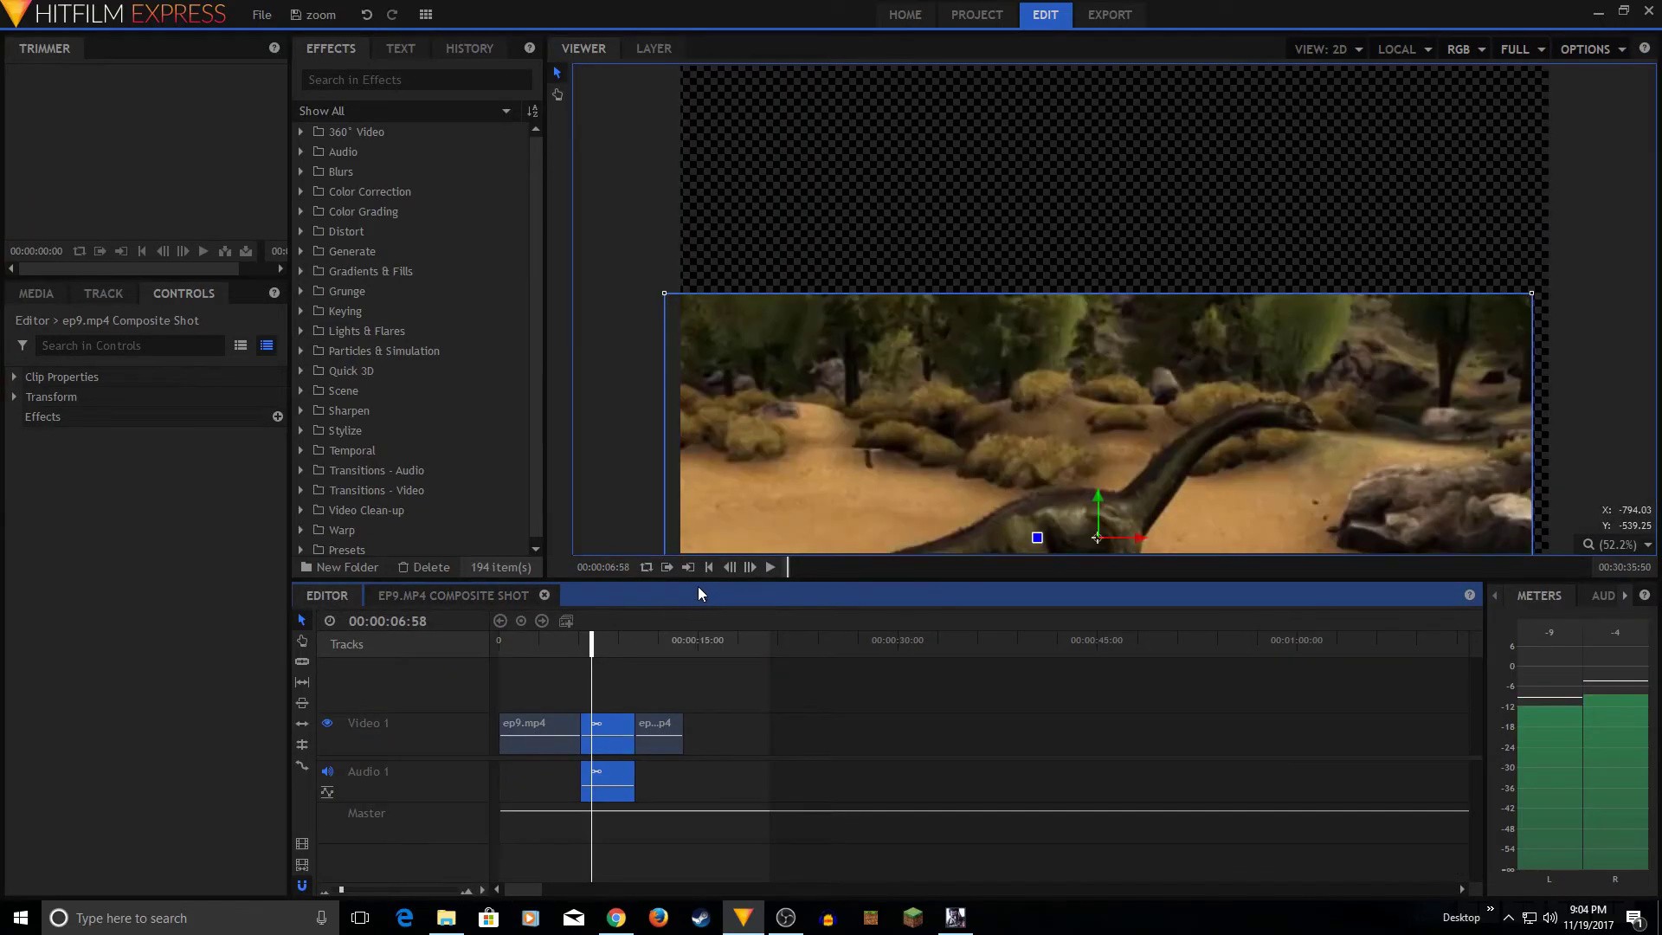
{"action": "left_click", "coordinate": [709, 567]}
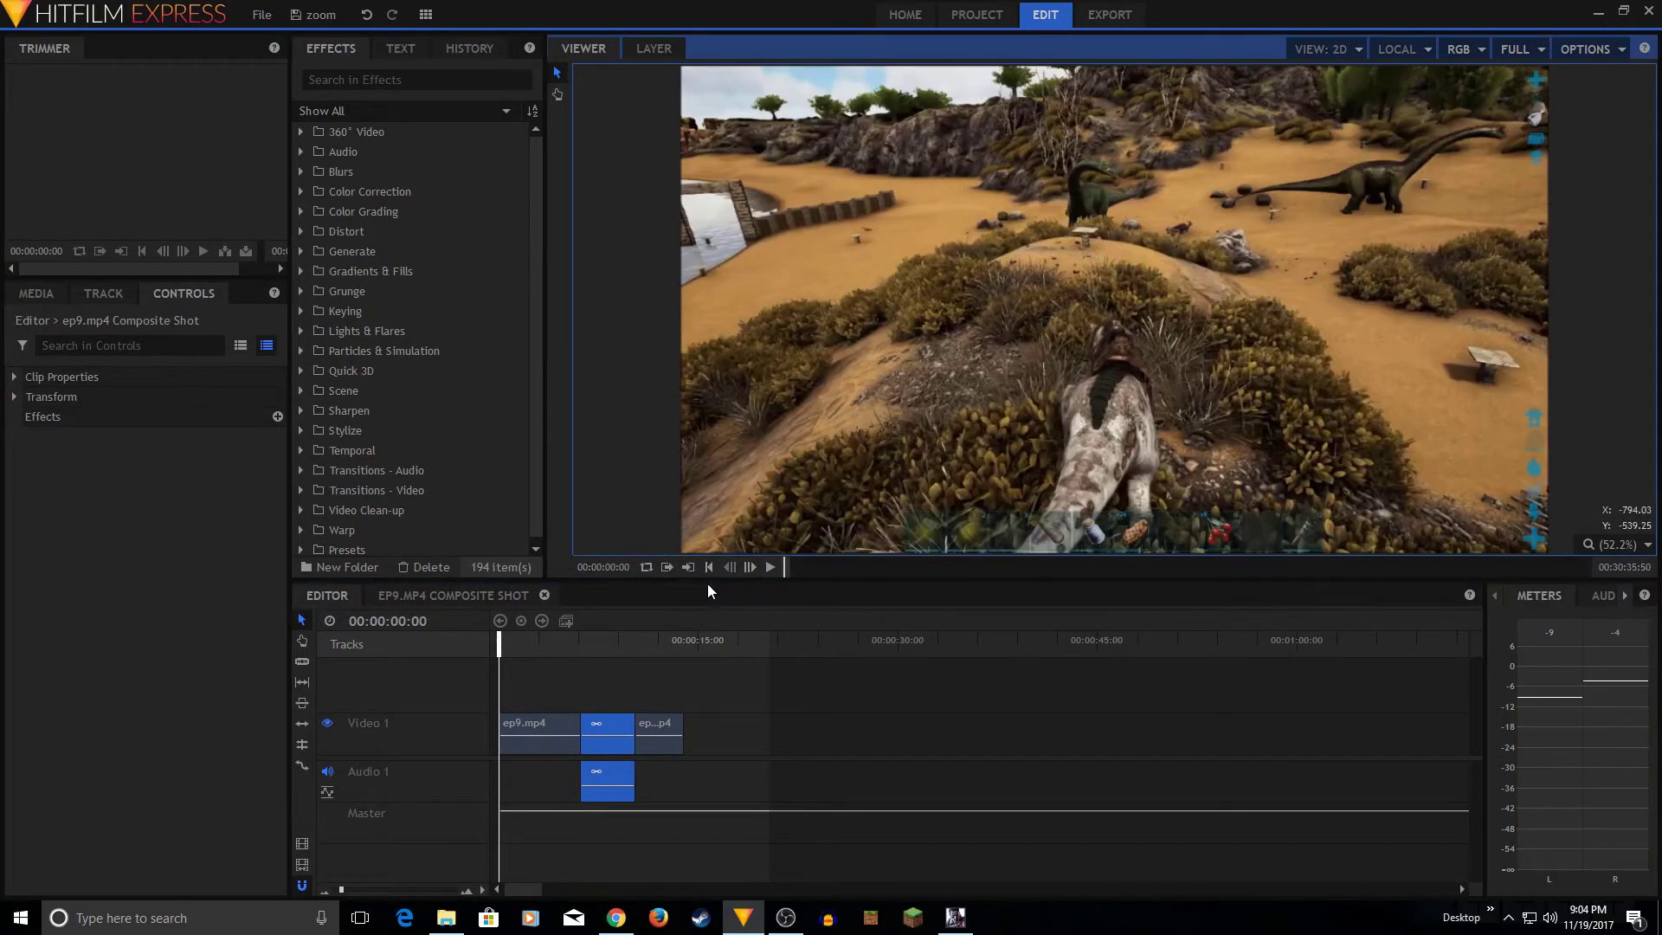
{"action": "key", "text": "space"}
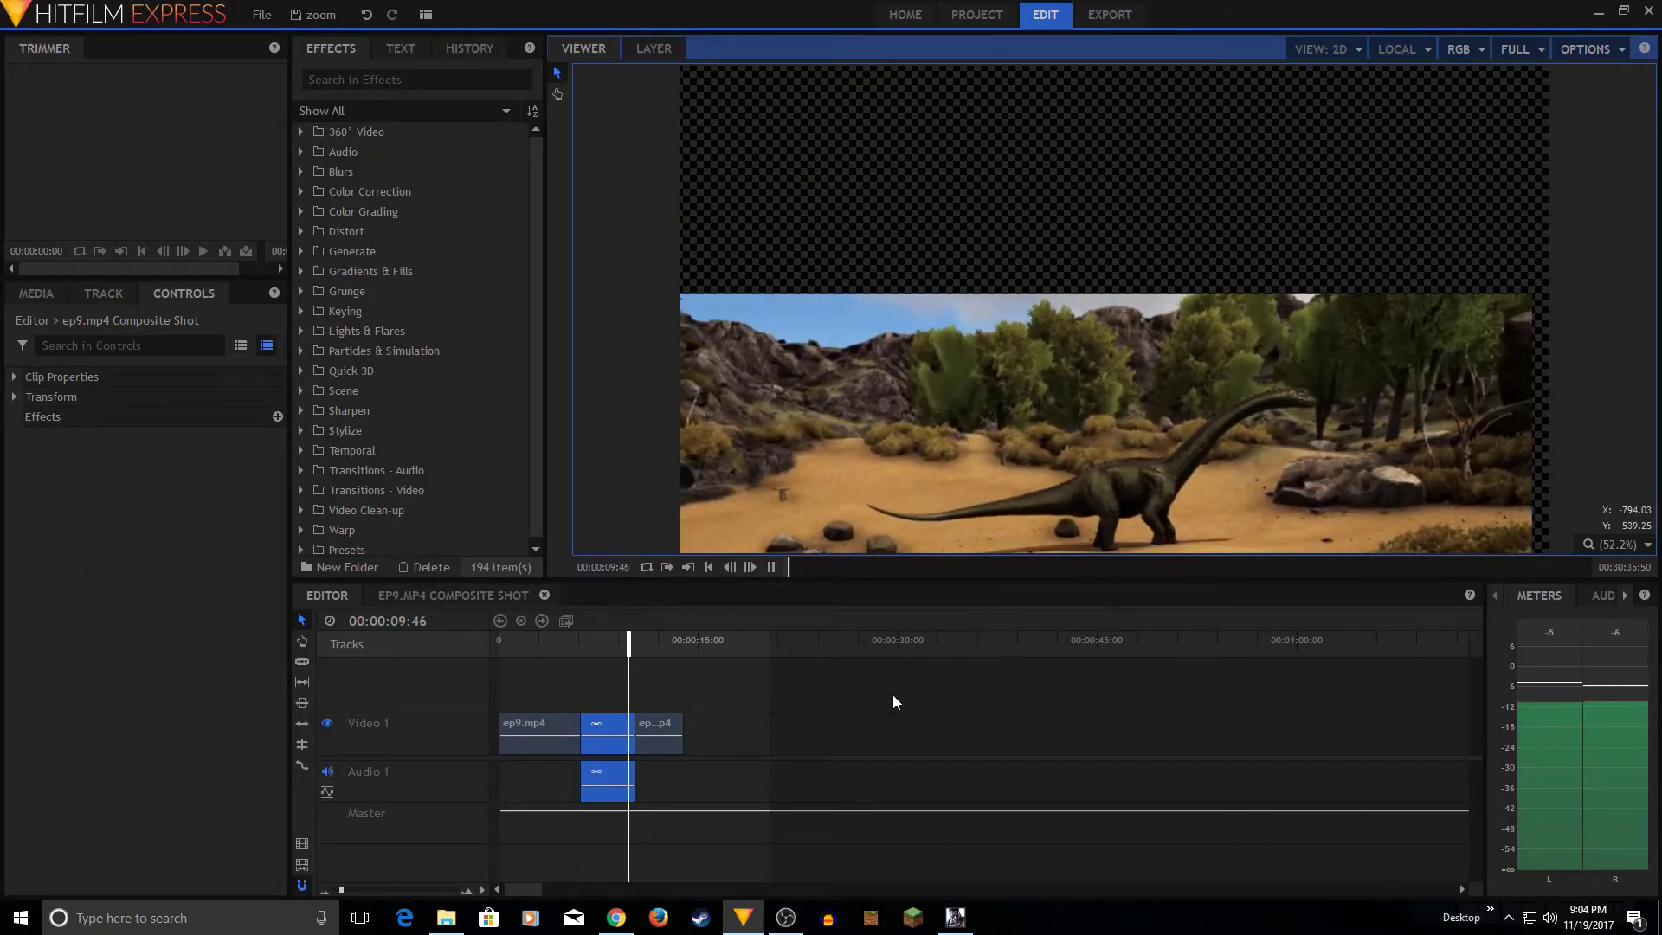
{"action": "key", "text": "space"}
{"action": "left_click", "coordinate": [438, 597]}
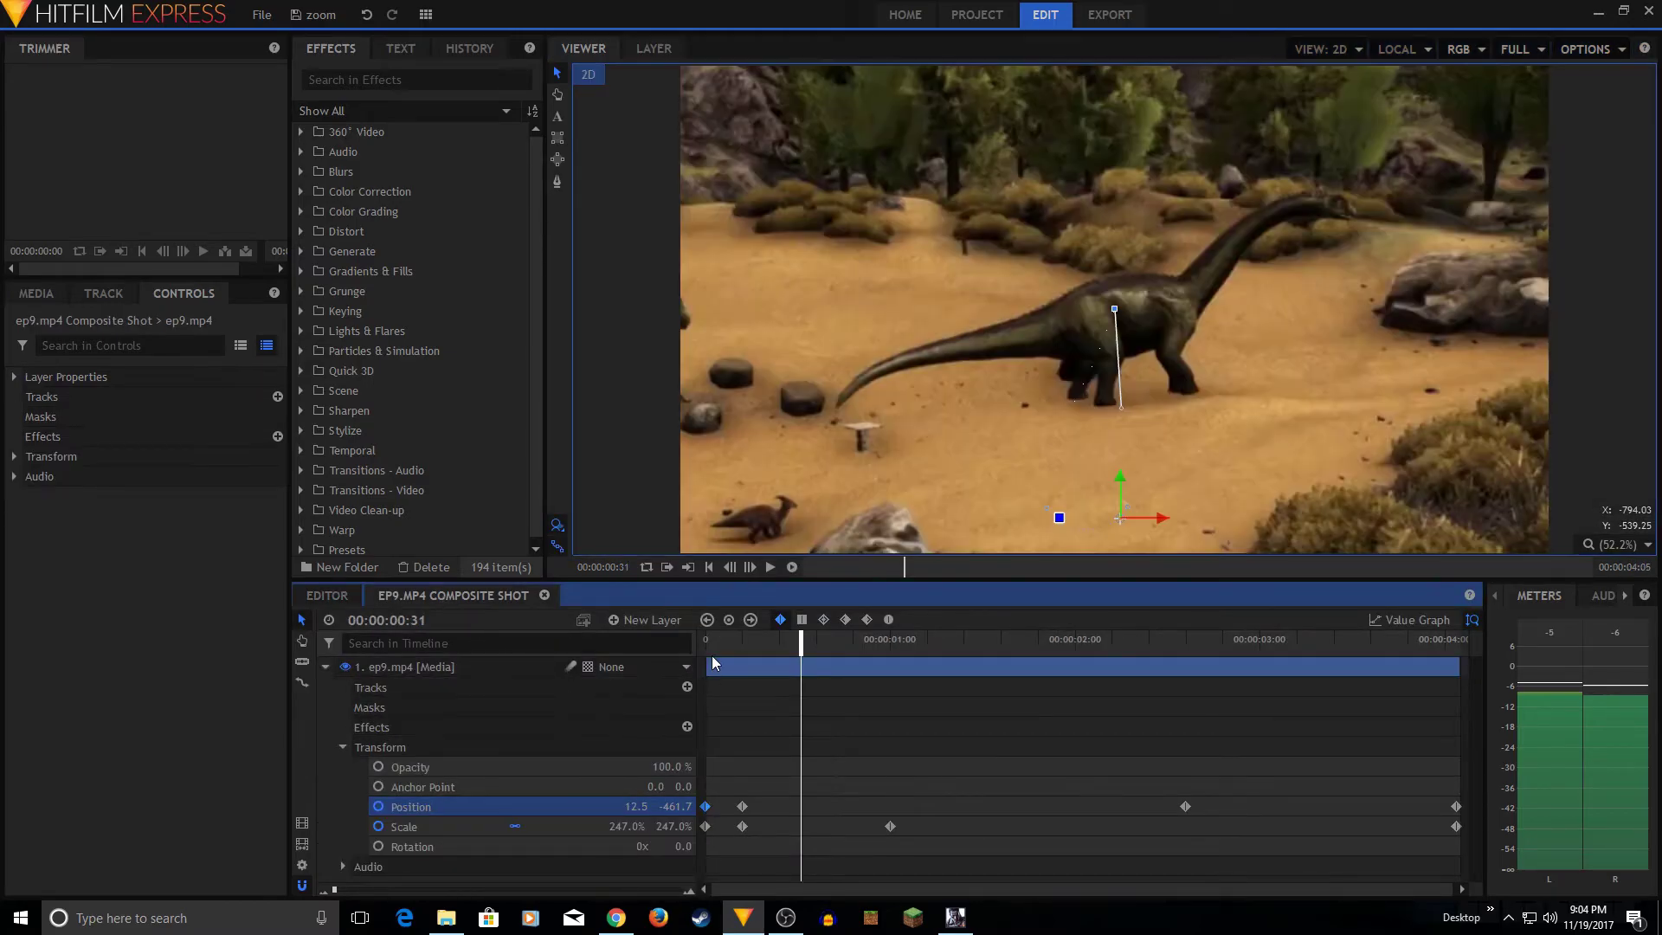
{"action": "left_click", "coordinate": [708, 567]}
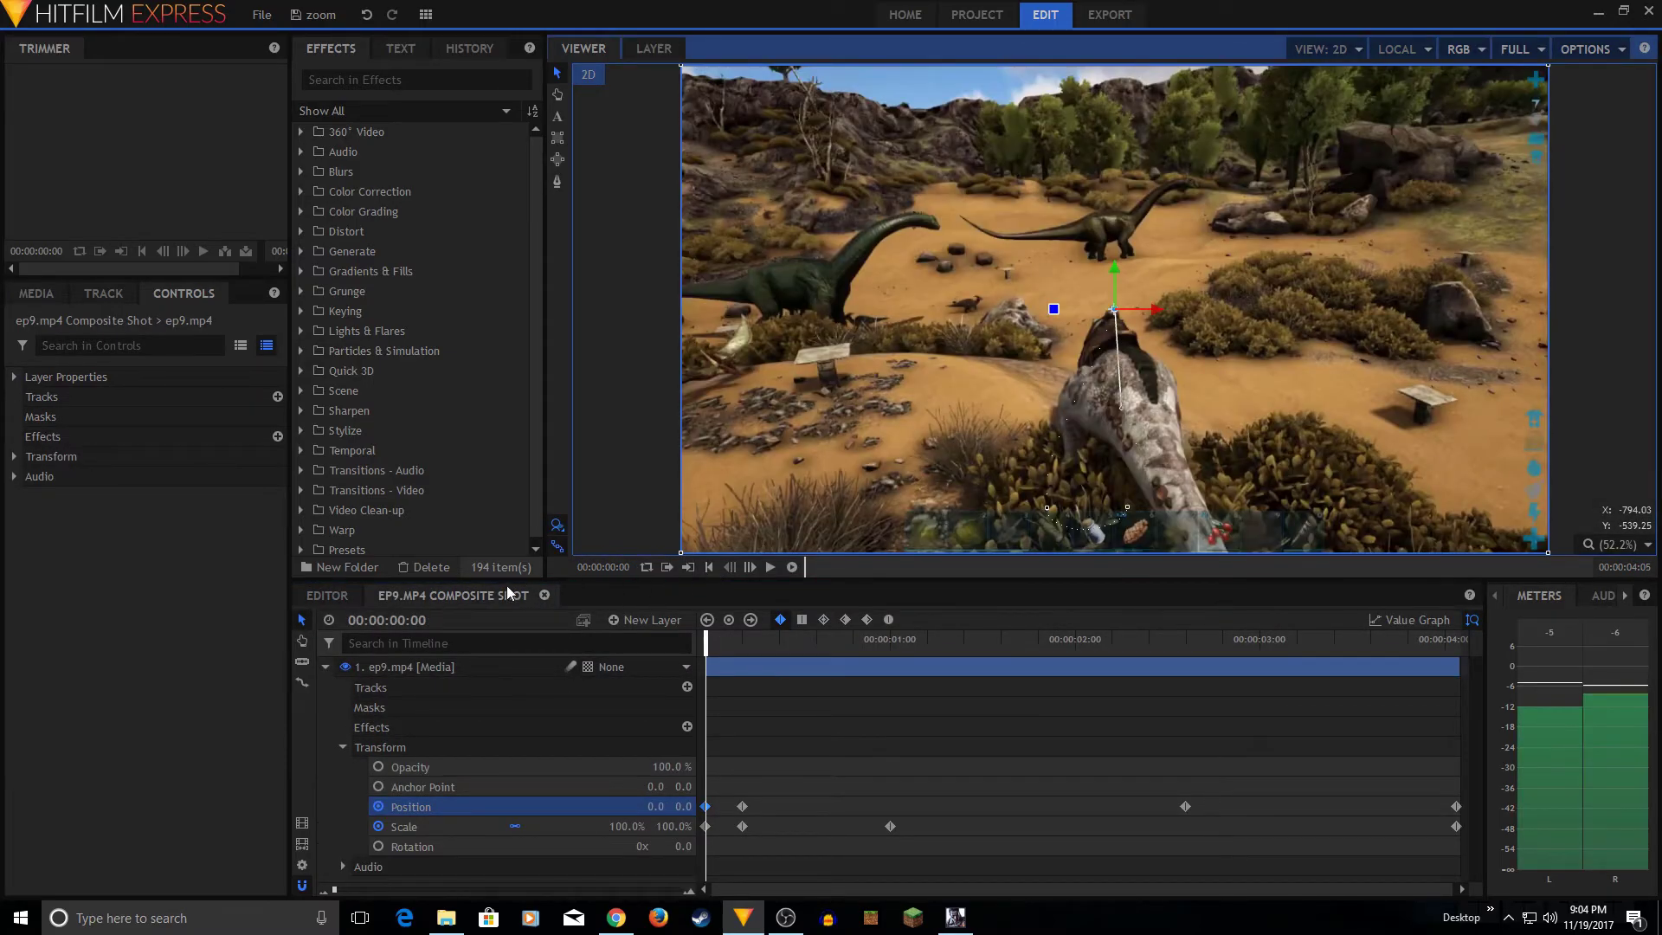
{"action": "left_click", "coordinate": [327, 596]}
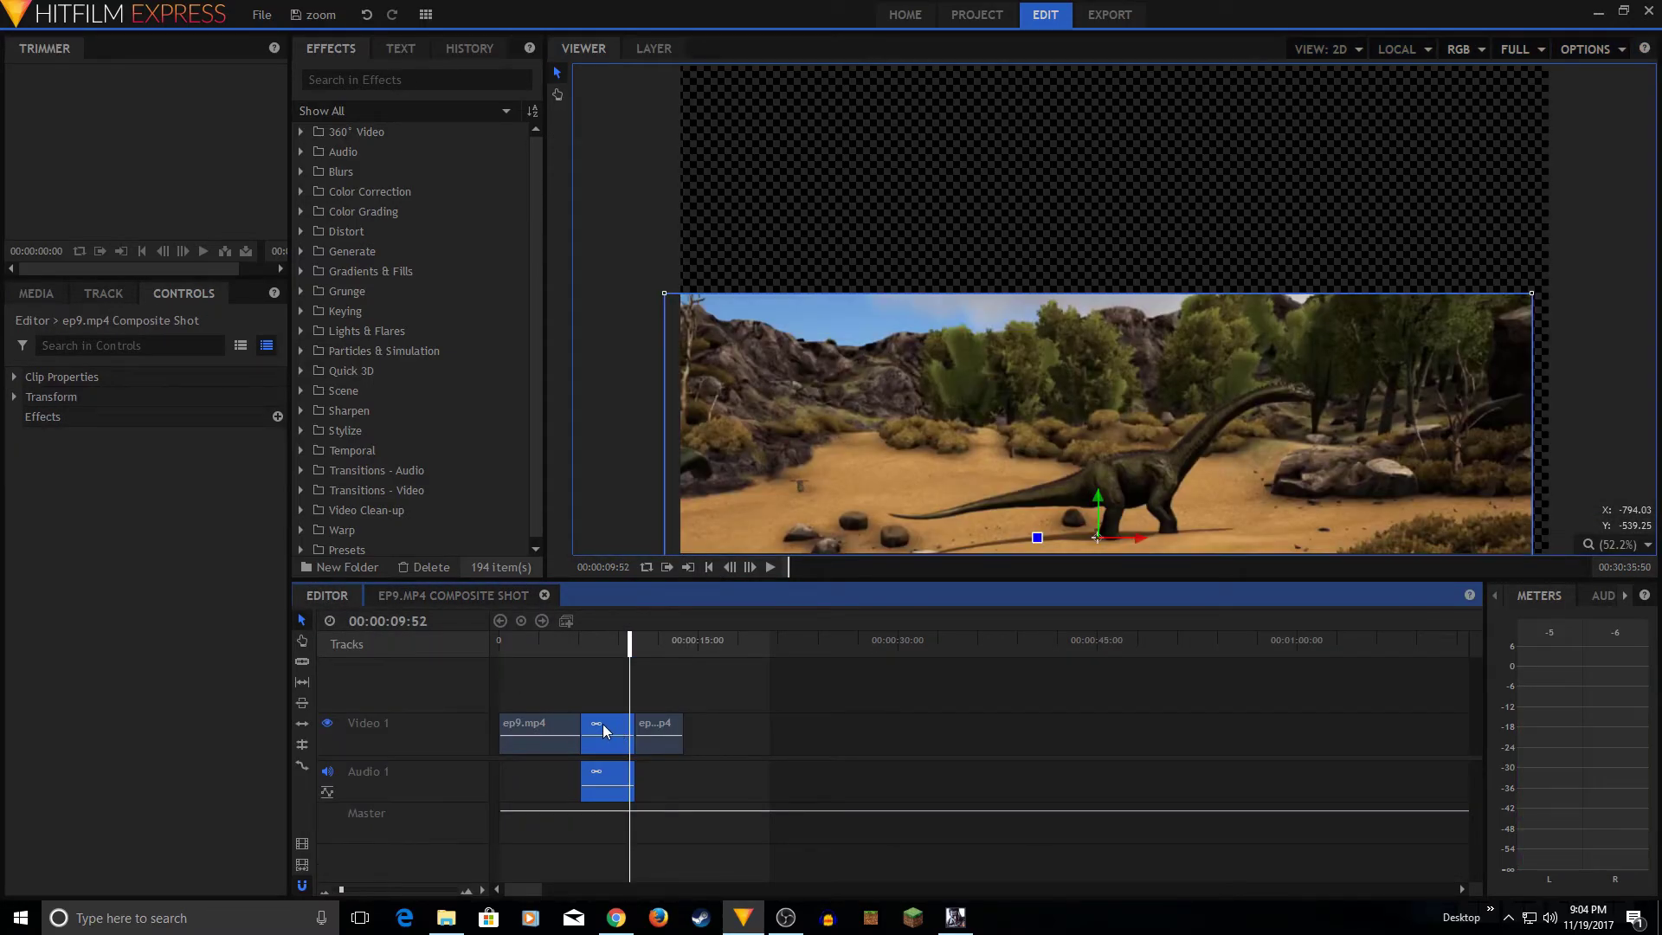
Step: Set the ep9.mp4 composite clip's Transform Position to 0, 0, then play the edit
{"action": "left_click", "coordinate": [14, 396]}
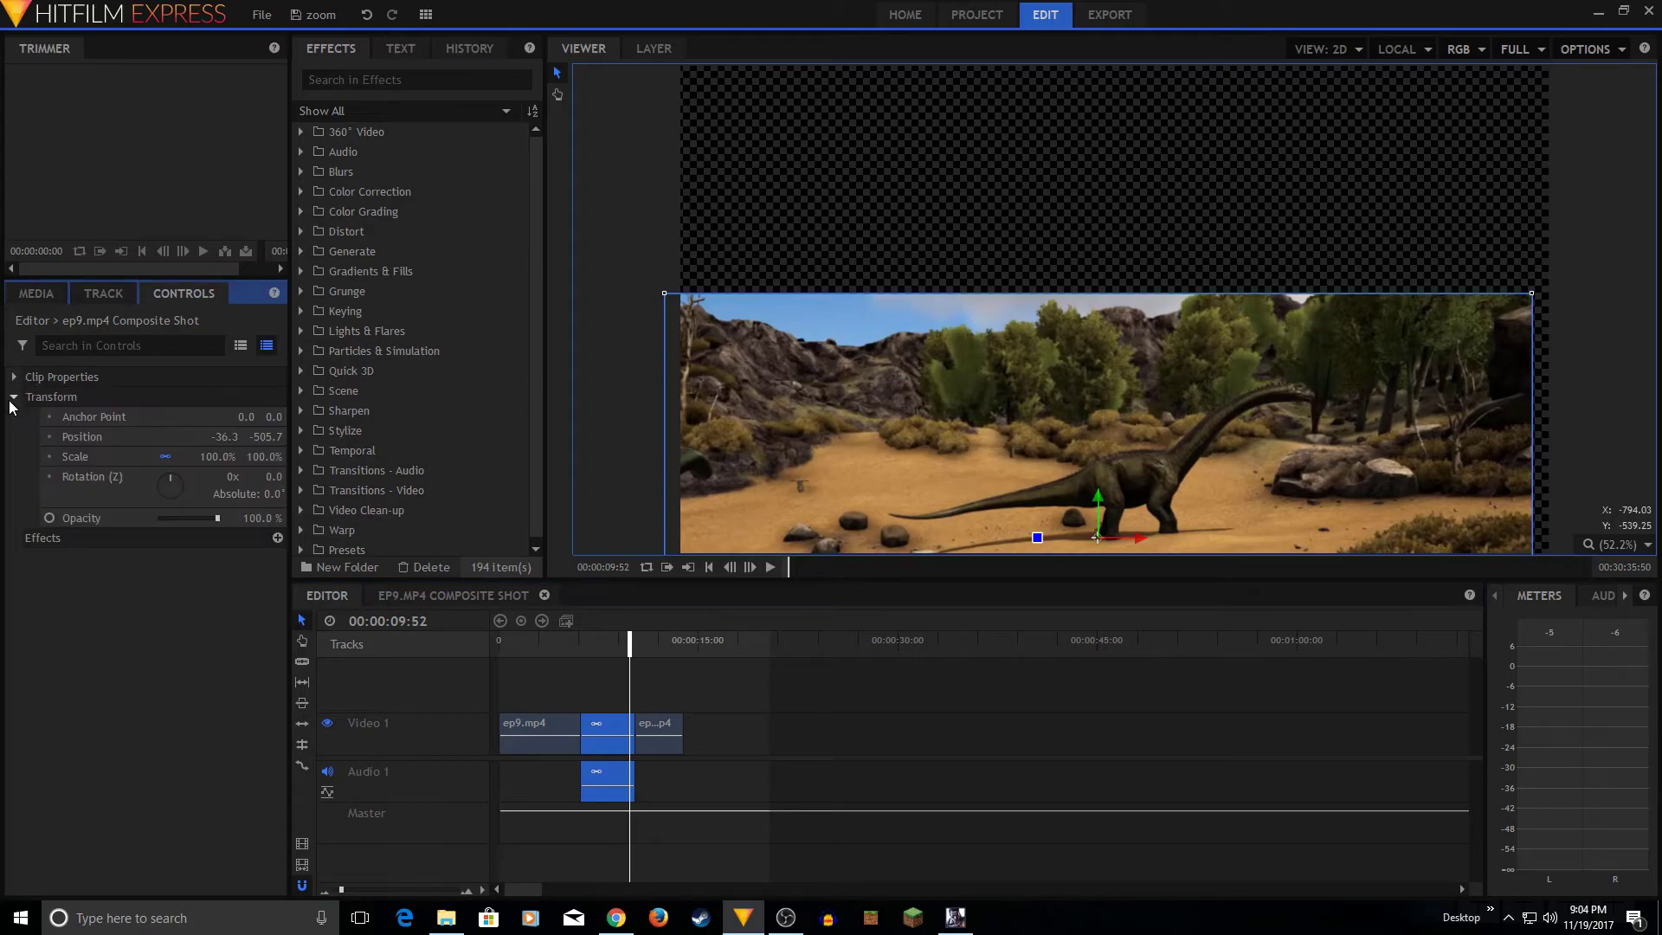
{"action": "left_click", "coordinate": [605, 726]}
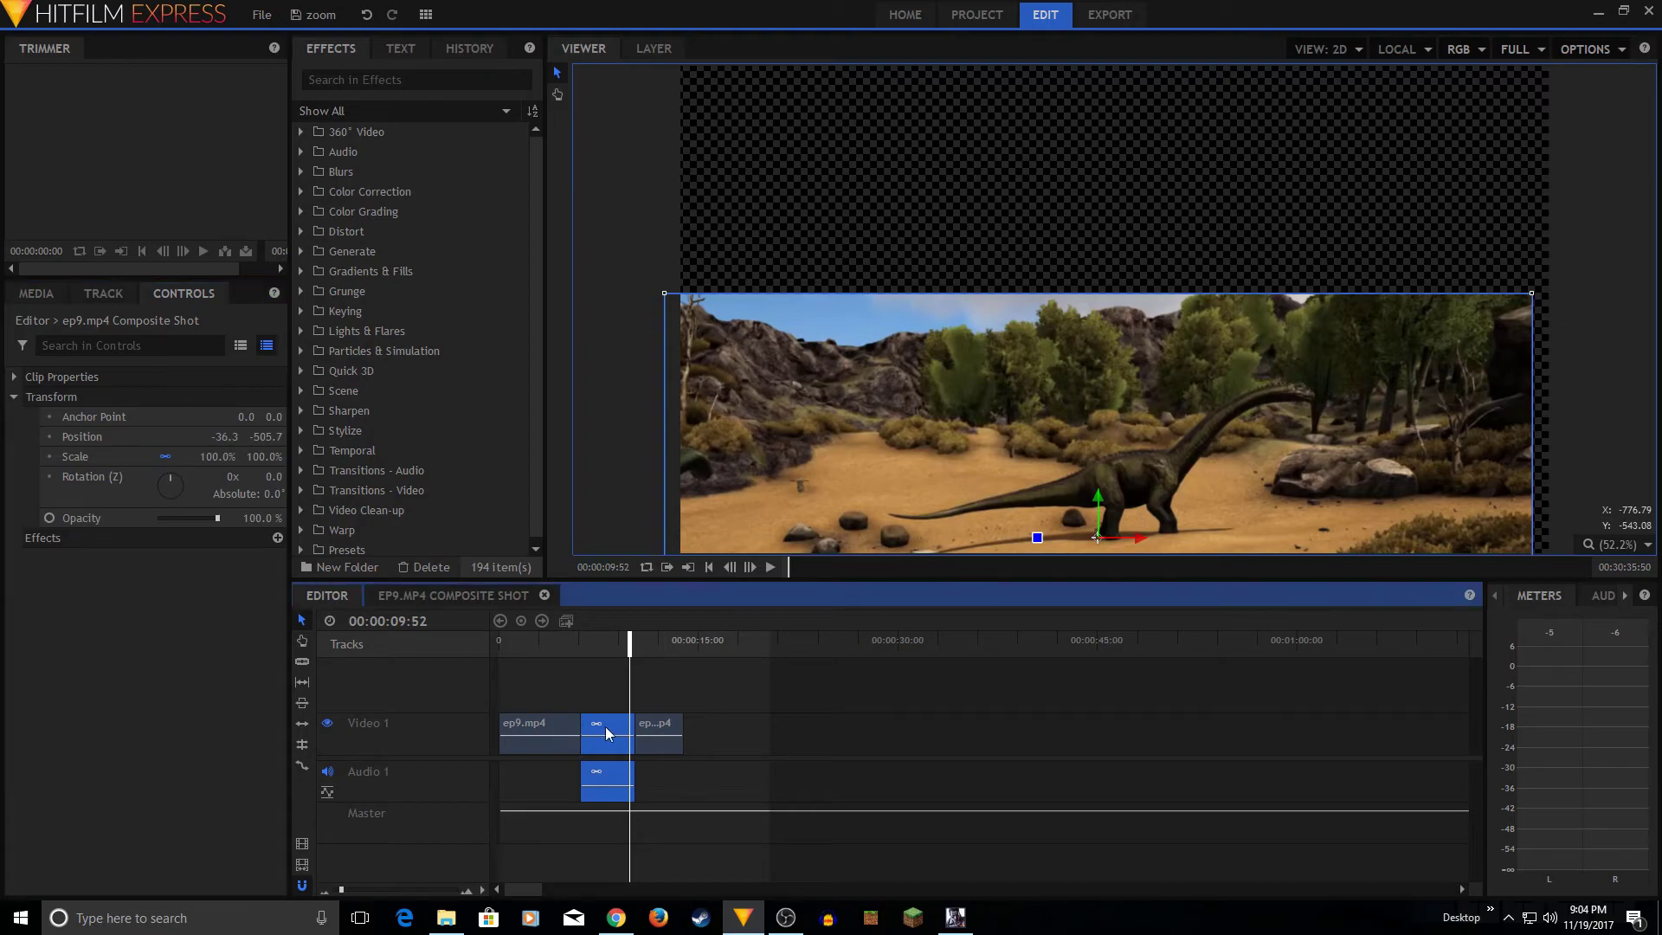
{"action": "left_click", "coordinate": [219, 437]}
{"action": "type", "text": "0"}
{"action": "key", "text": "Tab"}
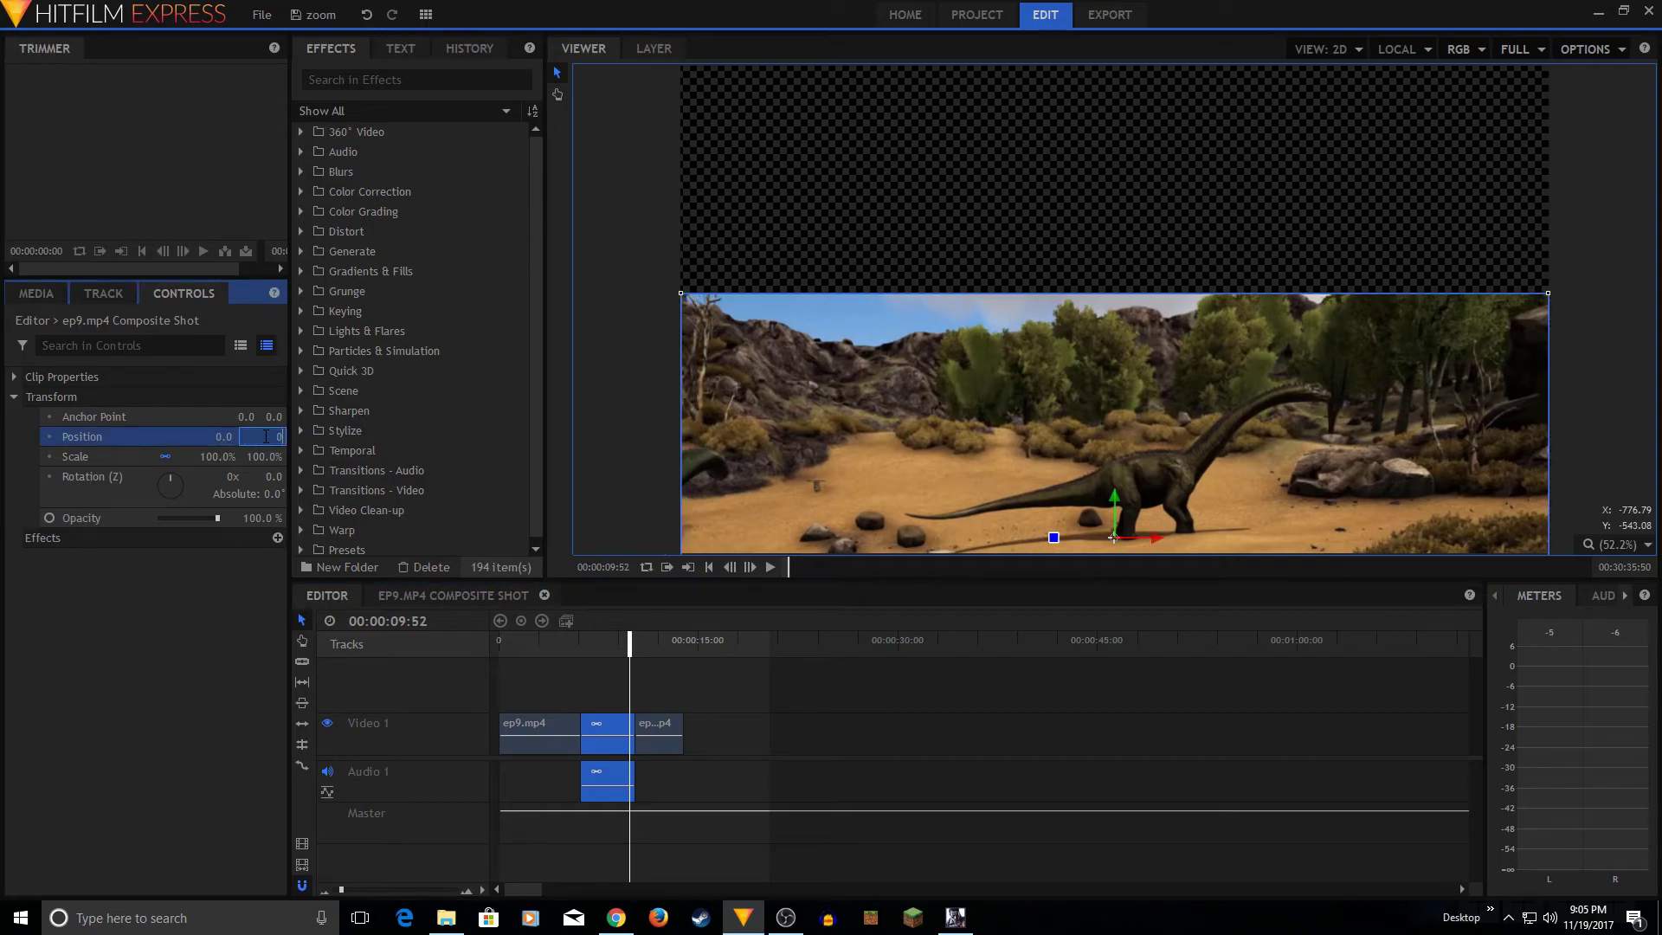
{"action": "type", "text": "0"}
{"action": "key", "text": "Return"}
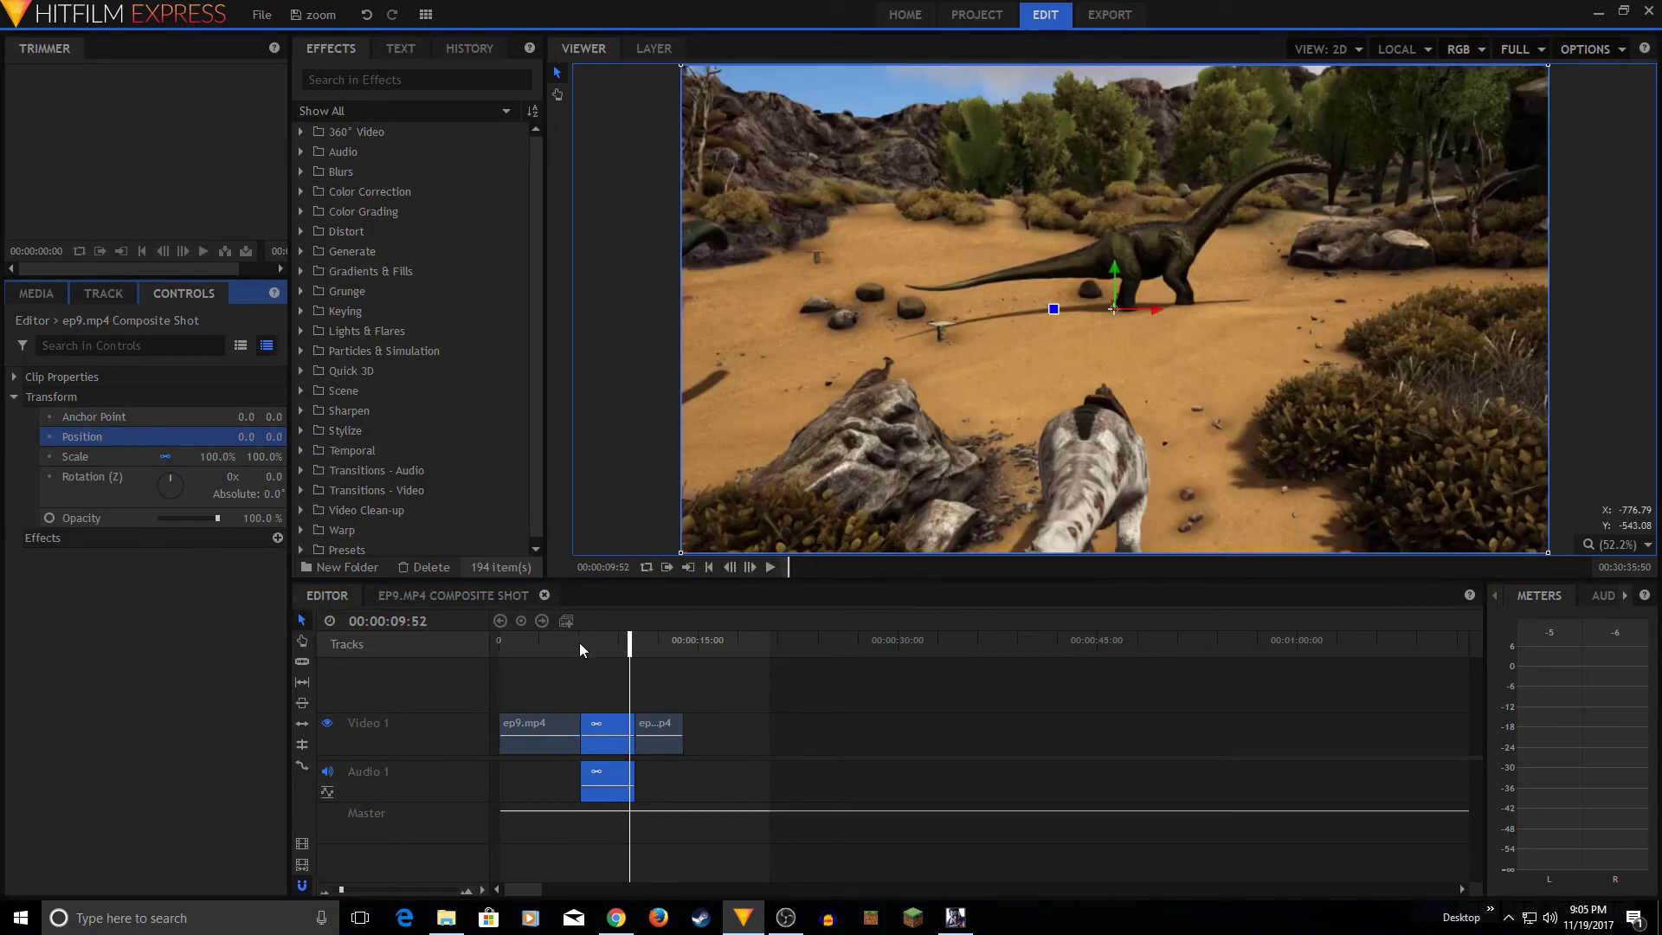
{"action": "left_click", "coordinate": [573, 642]}
{"action": "key", "text": "space"}
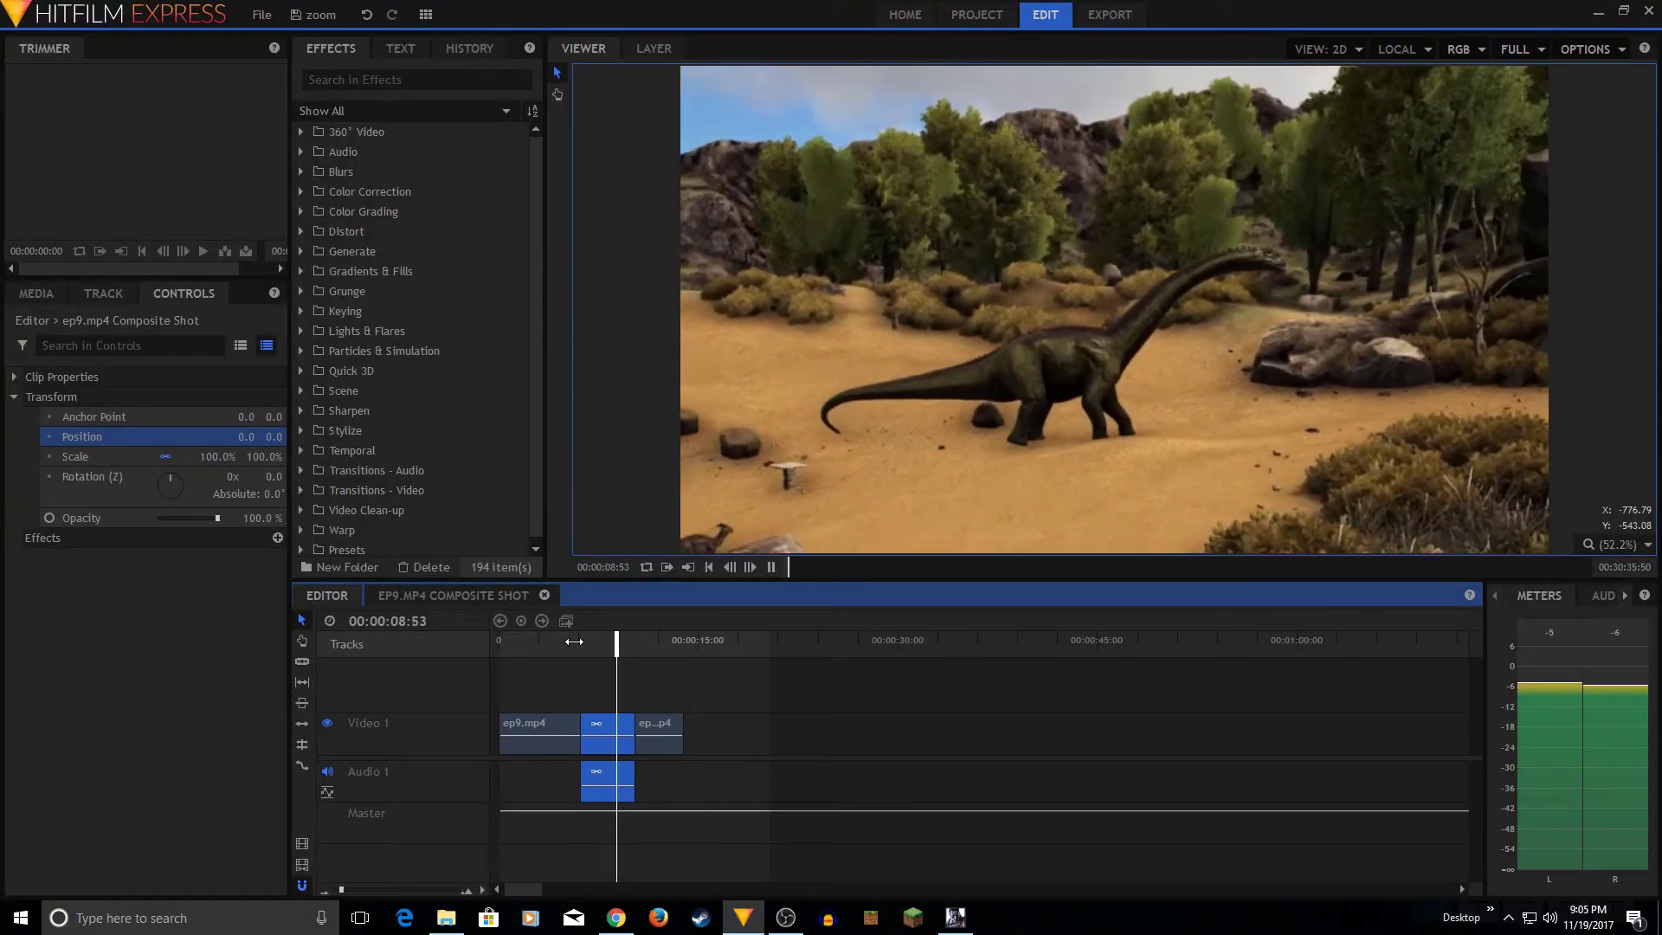
{"action": "key", "text": "space"}
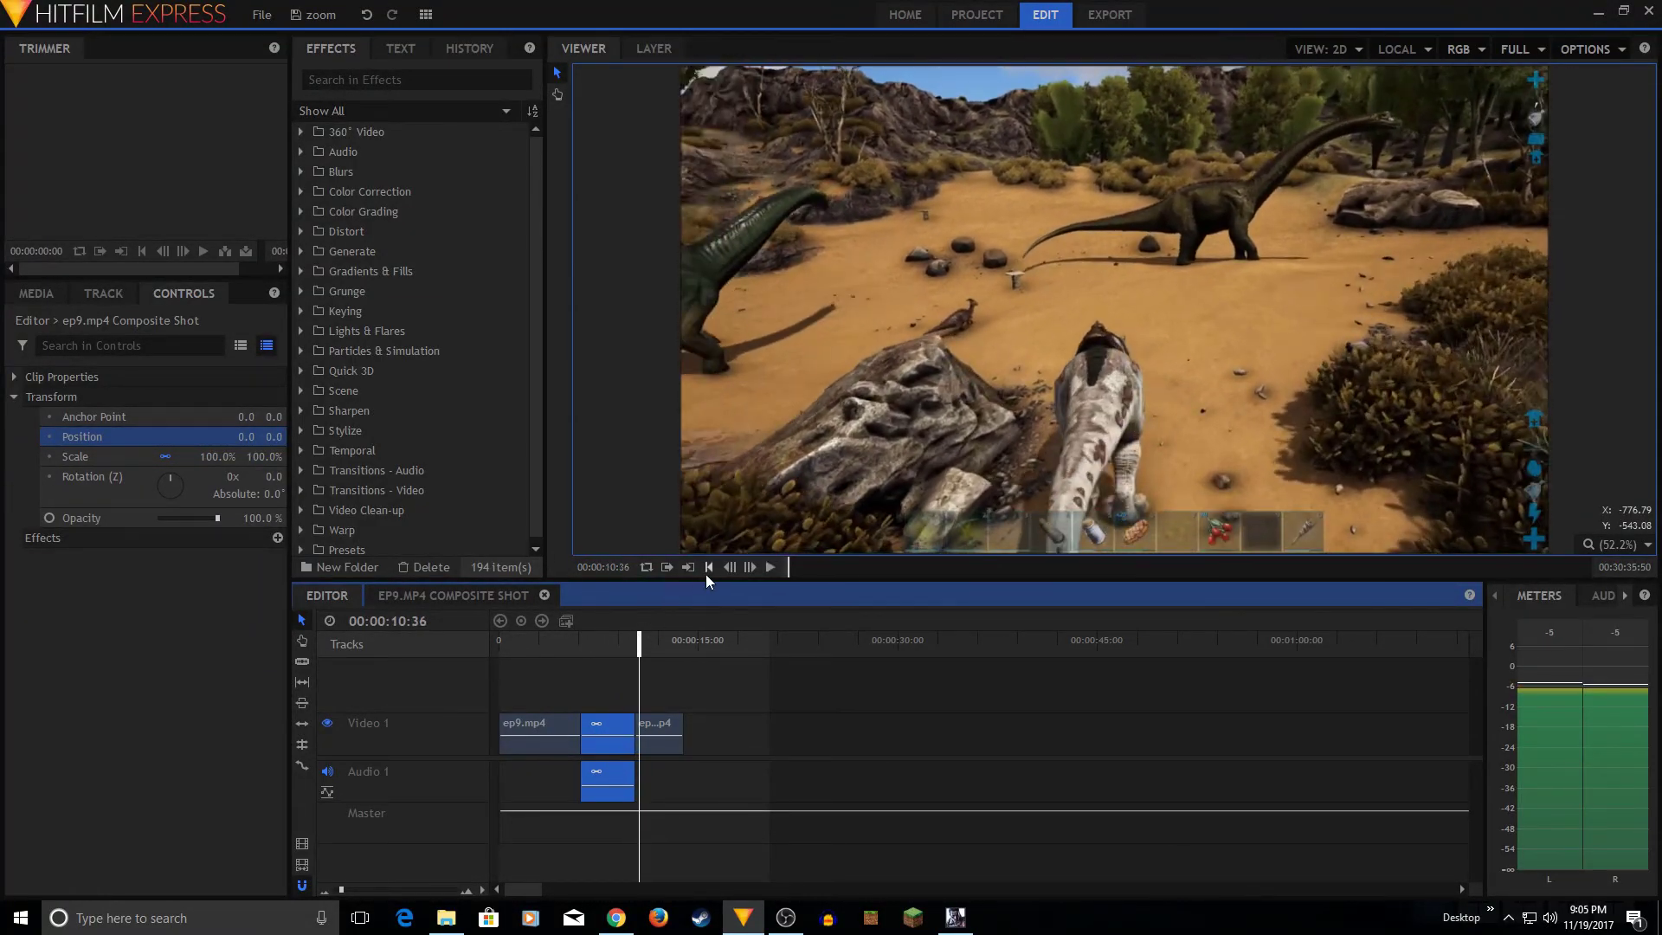
{"action": "left_click", "coordinate": [709, 567]}
{"action": "key", "text": "space"}
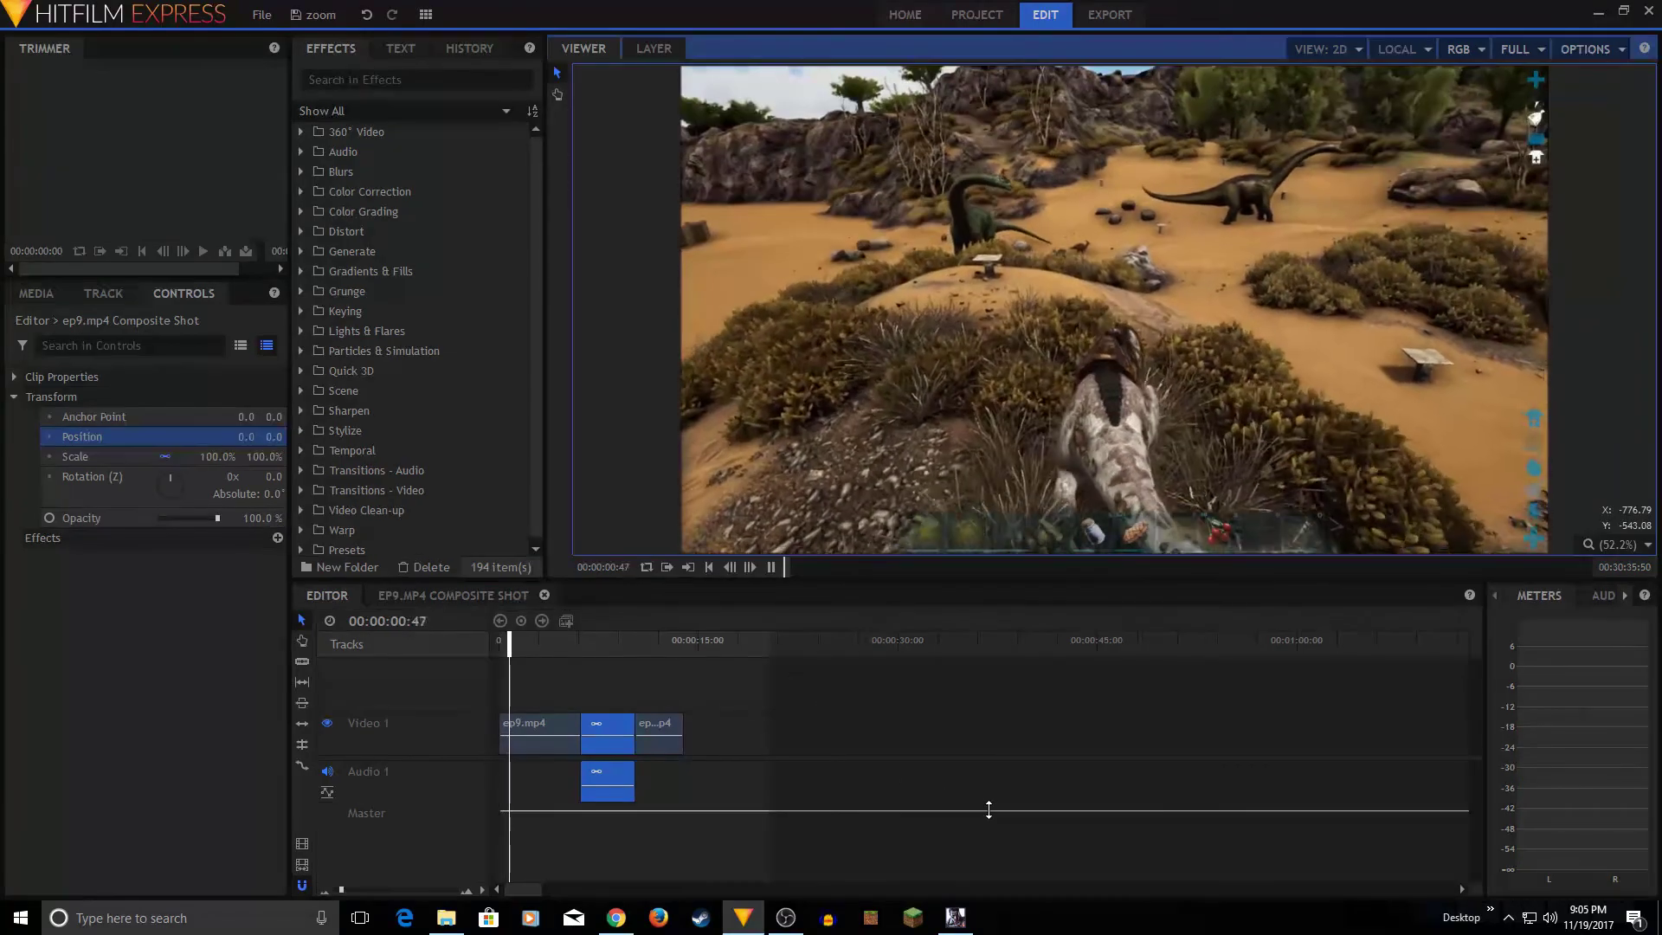